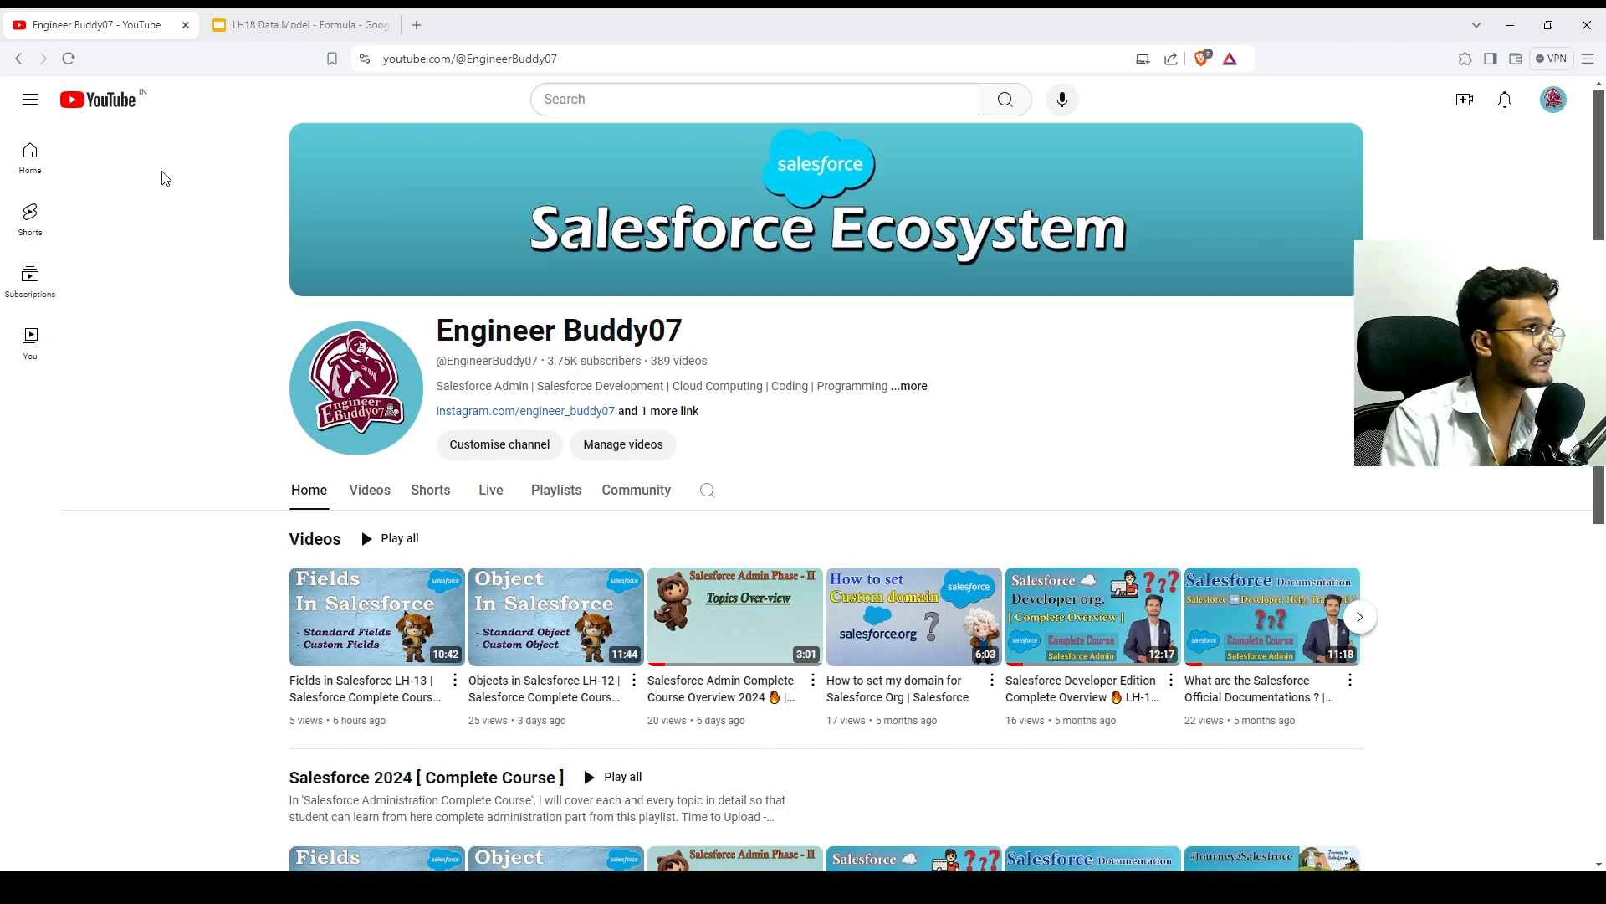
Switch to the LH18 Data Model - Formula presentation and review the formula field definition and the slide after it.
{"action": "left_click", "coordinate": [277, 25]}
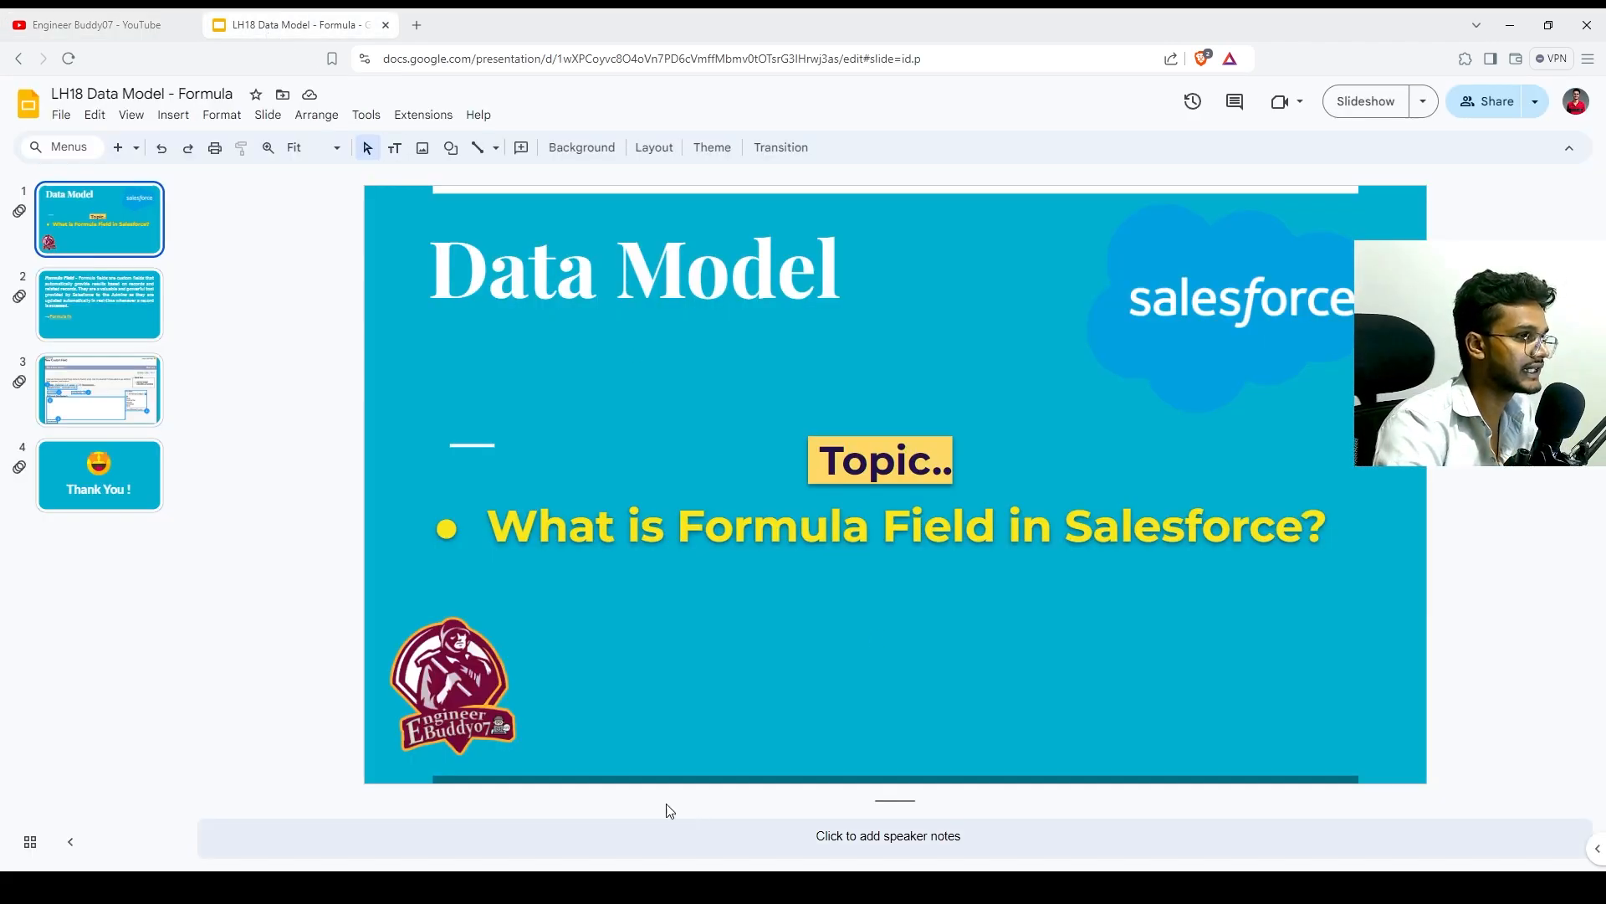
{"action": "left_click", "coordinate": [108, 289]}
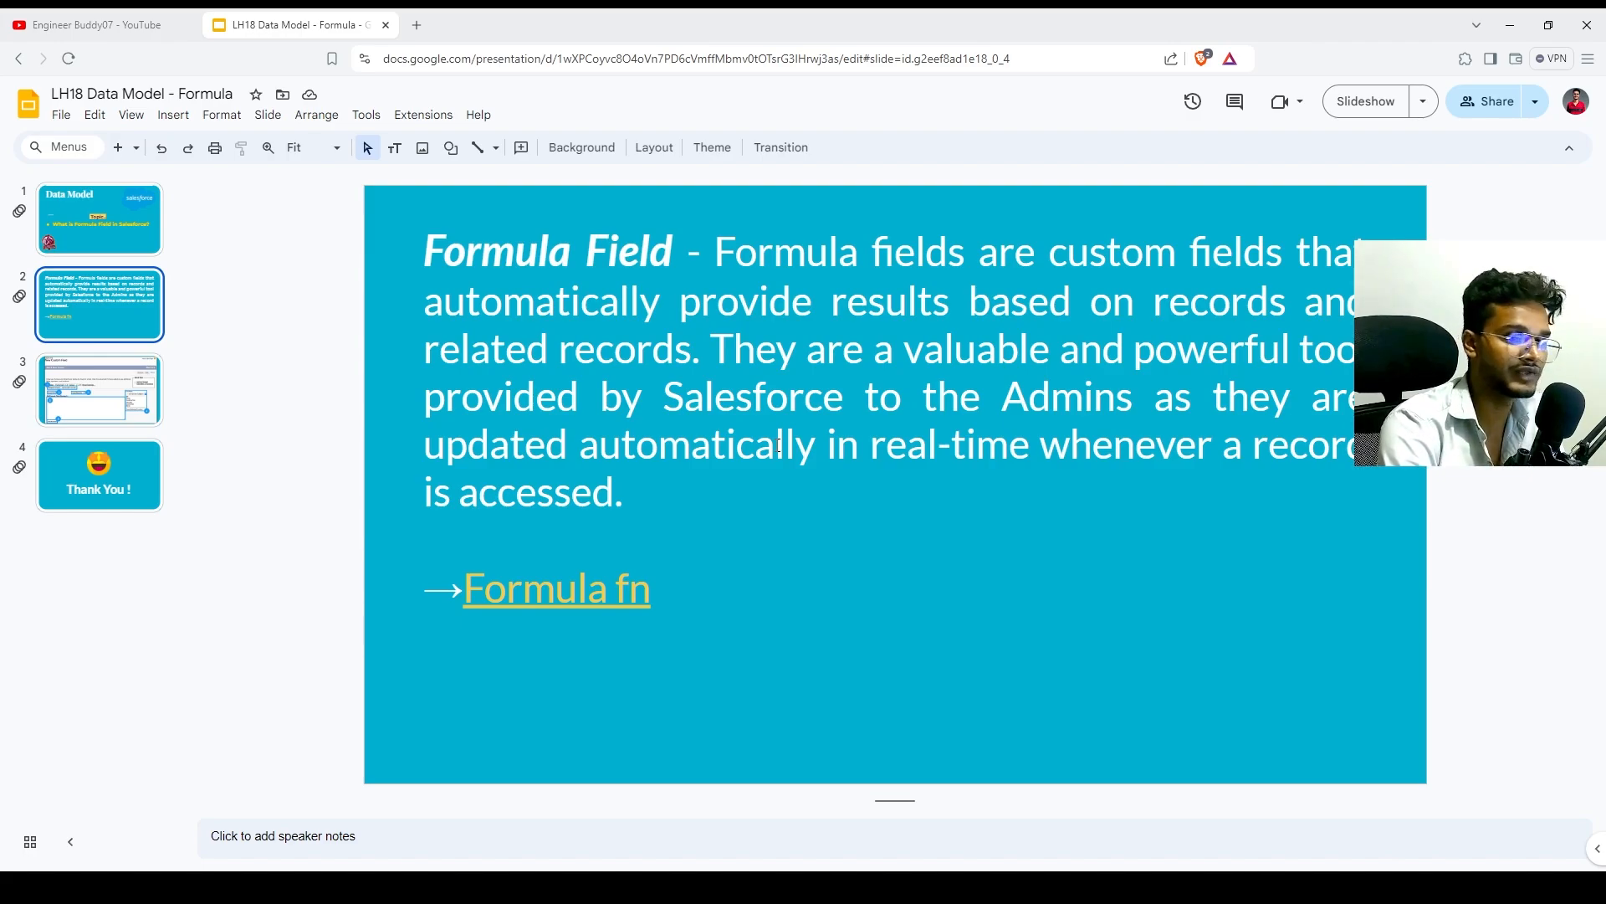
{"action": "left_click", "coordinate": [129, 396]}
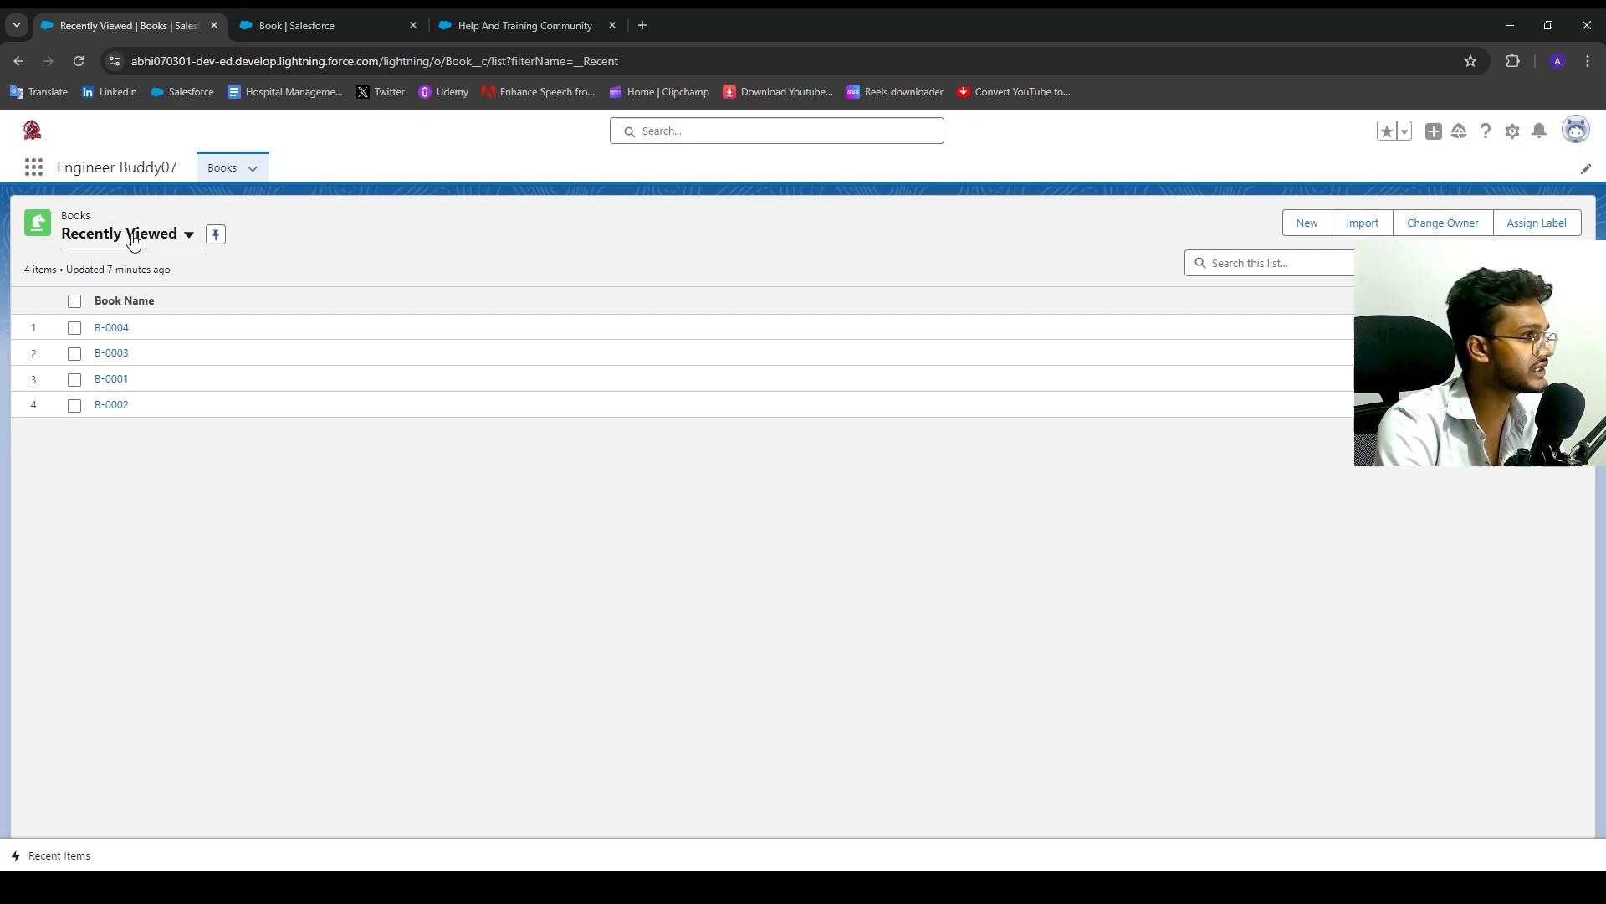
Open book record B-0004 from the recently viewed books, examine its Price field, and return to the Books list.
{"action": "left_click", "coordinate": [131, 243]}
{"action": "left_click", "coordinate": [189, 449]}
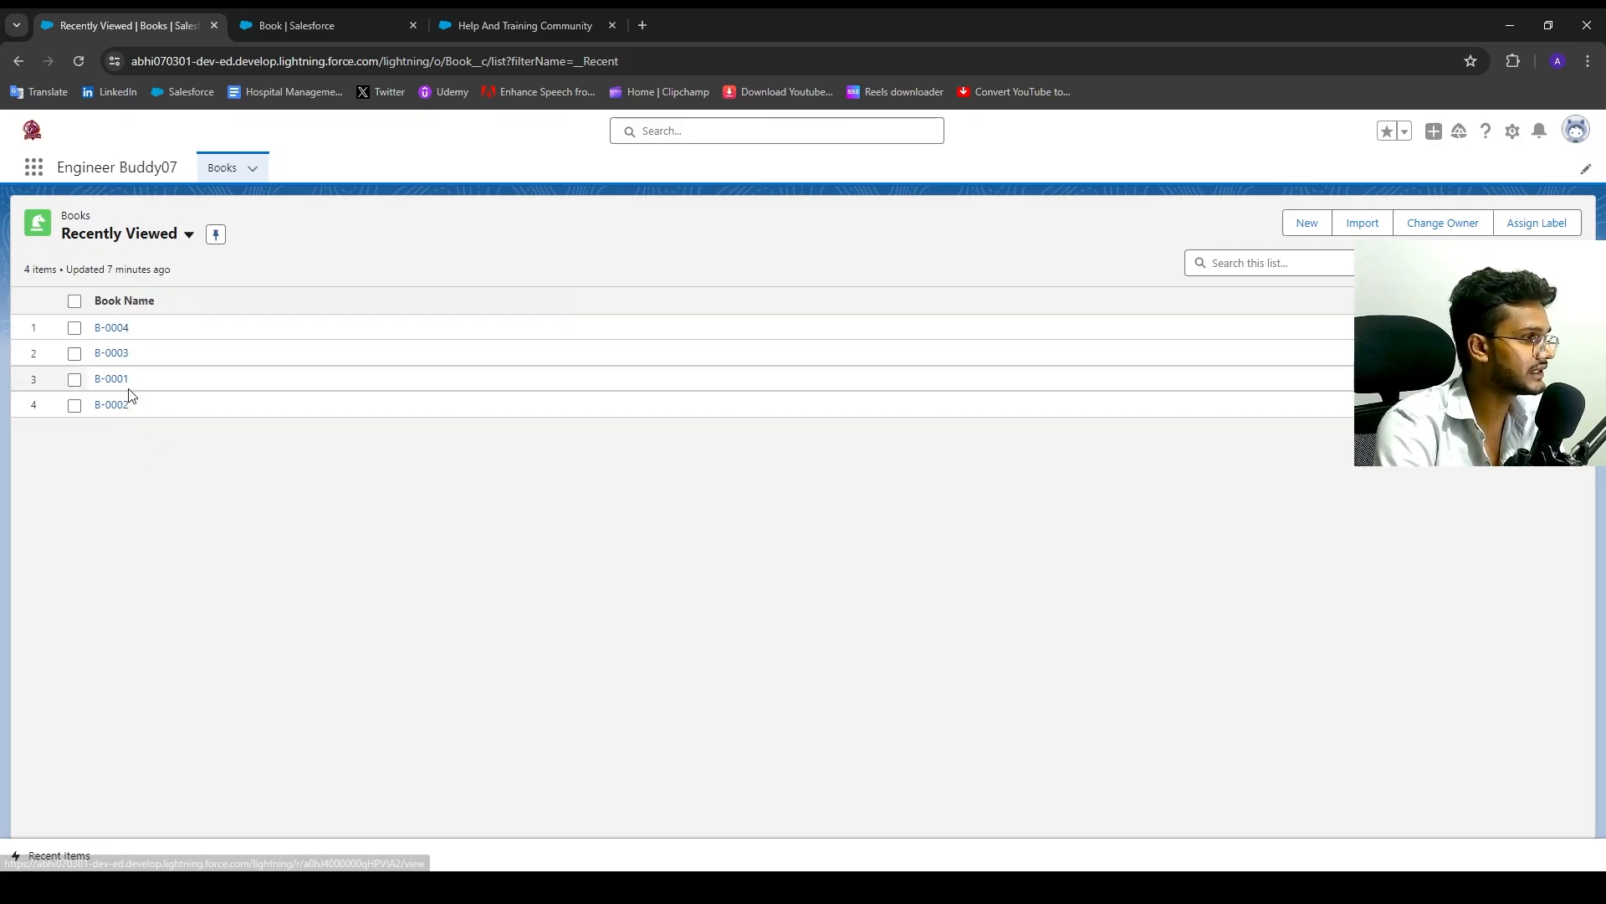
{"action": "left_click", "coordinate": [111, 328]}
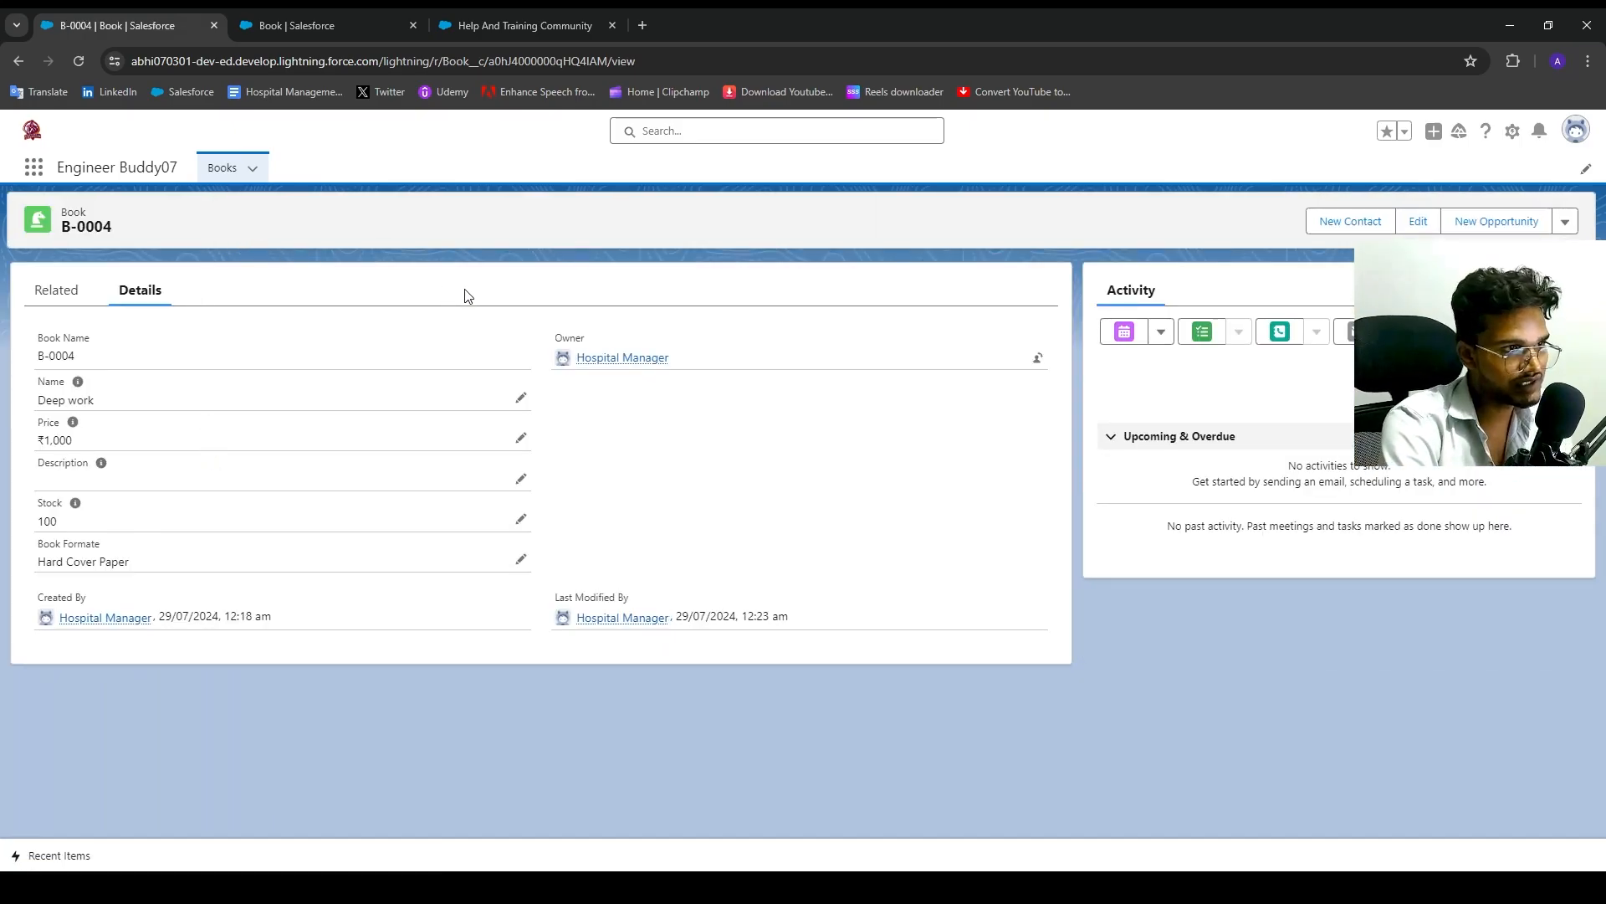
{"action": "double_click", "coordinate": [43, 423]}
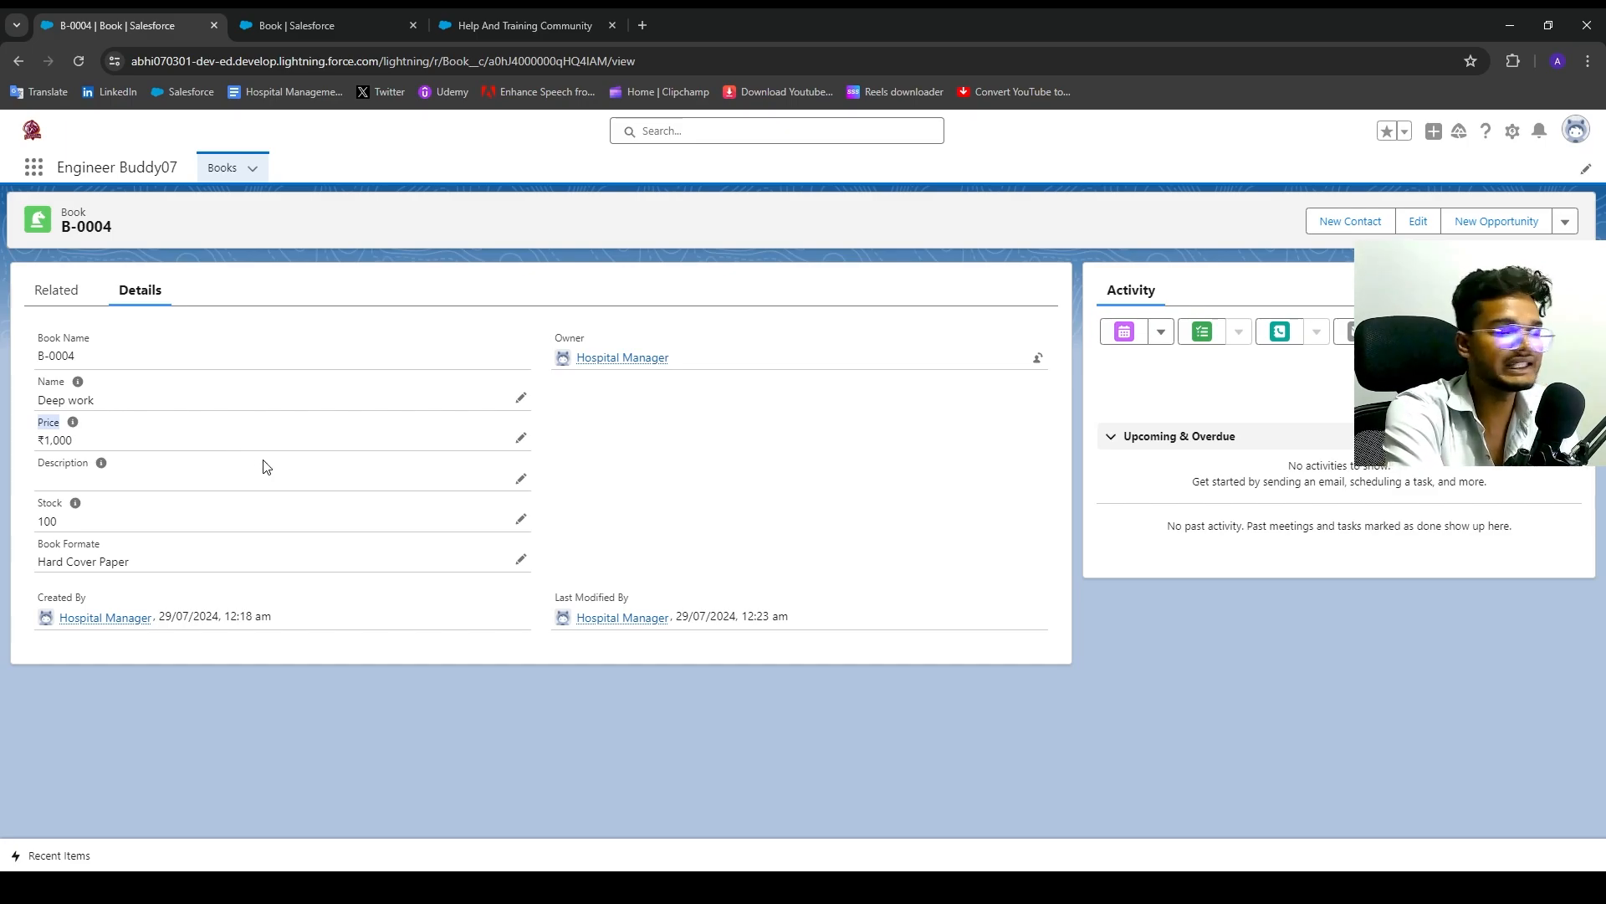
{"action": "left_click", "coordinate": [125, 452]}
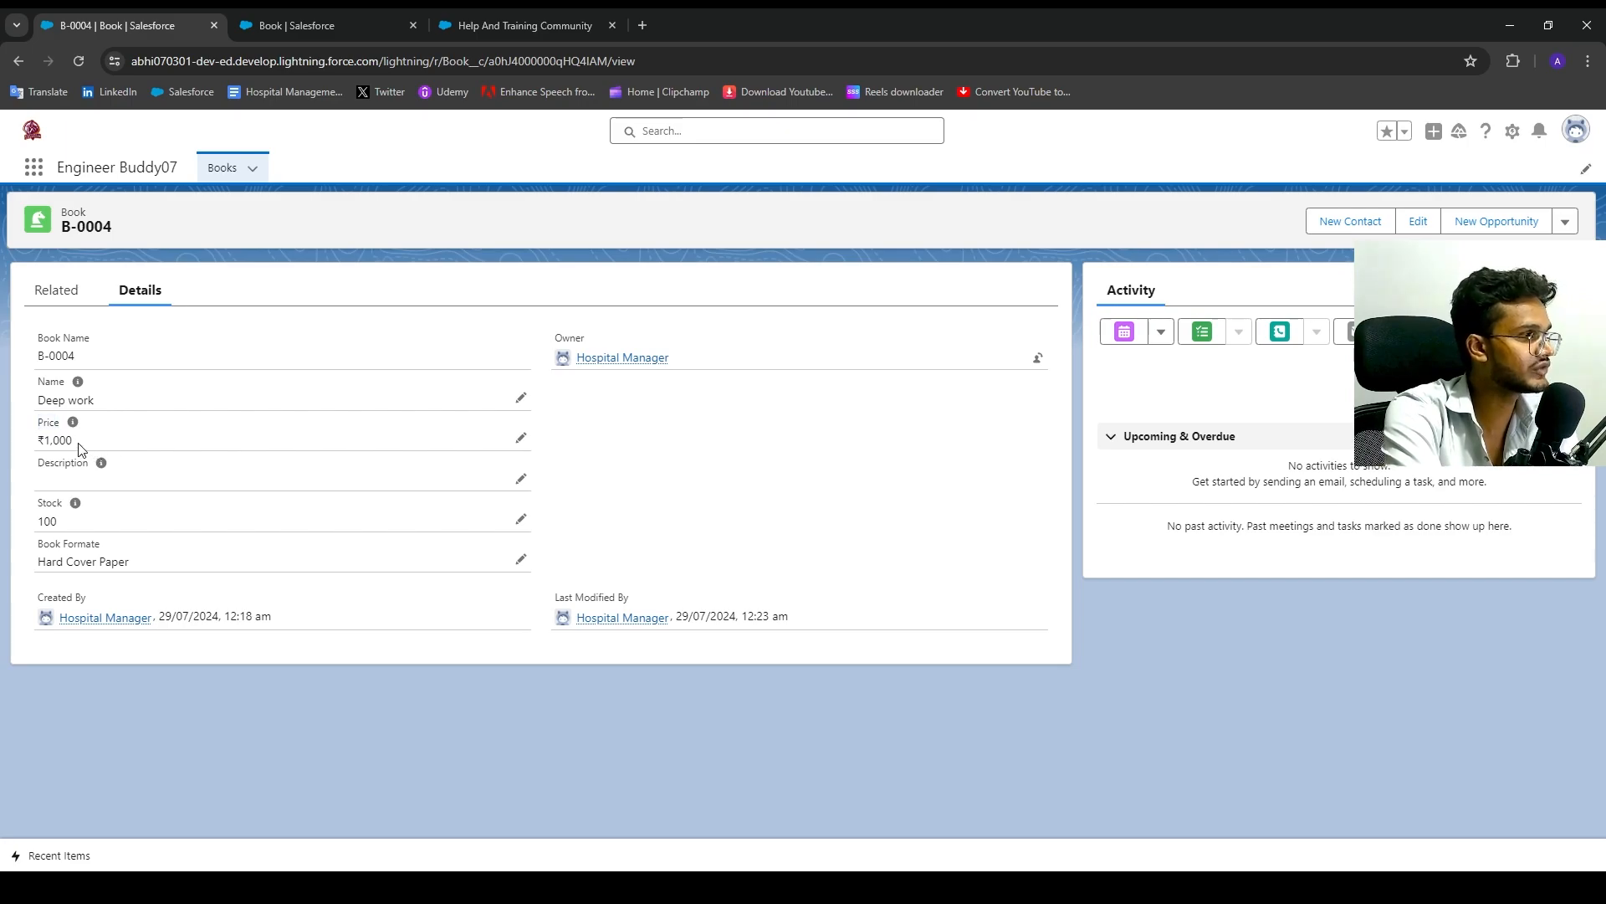
{"action": "left_click_drag", "start_coordinate": [81, 449], "coordinate": [28, 449]}
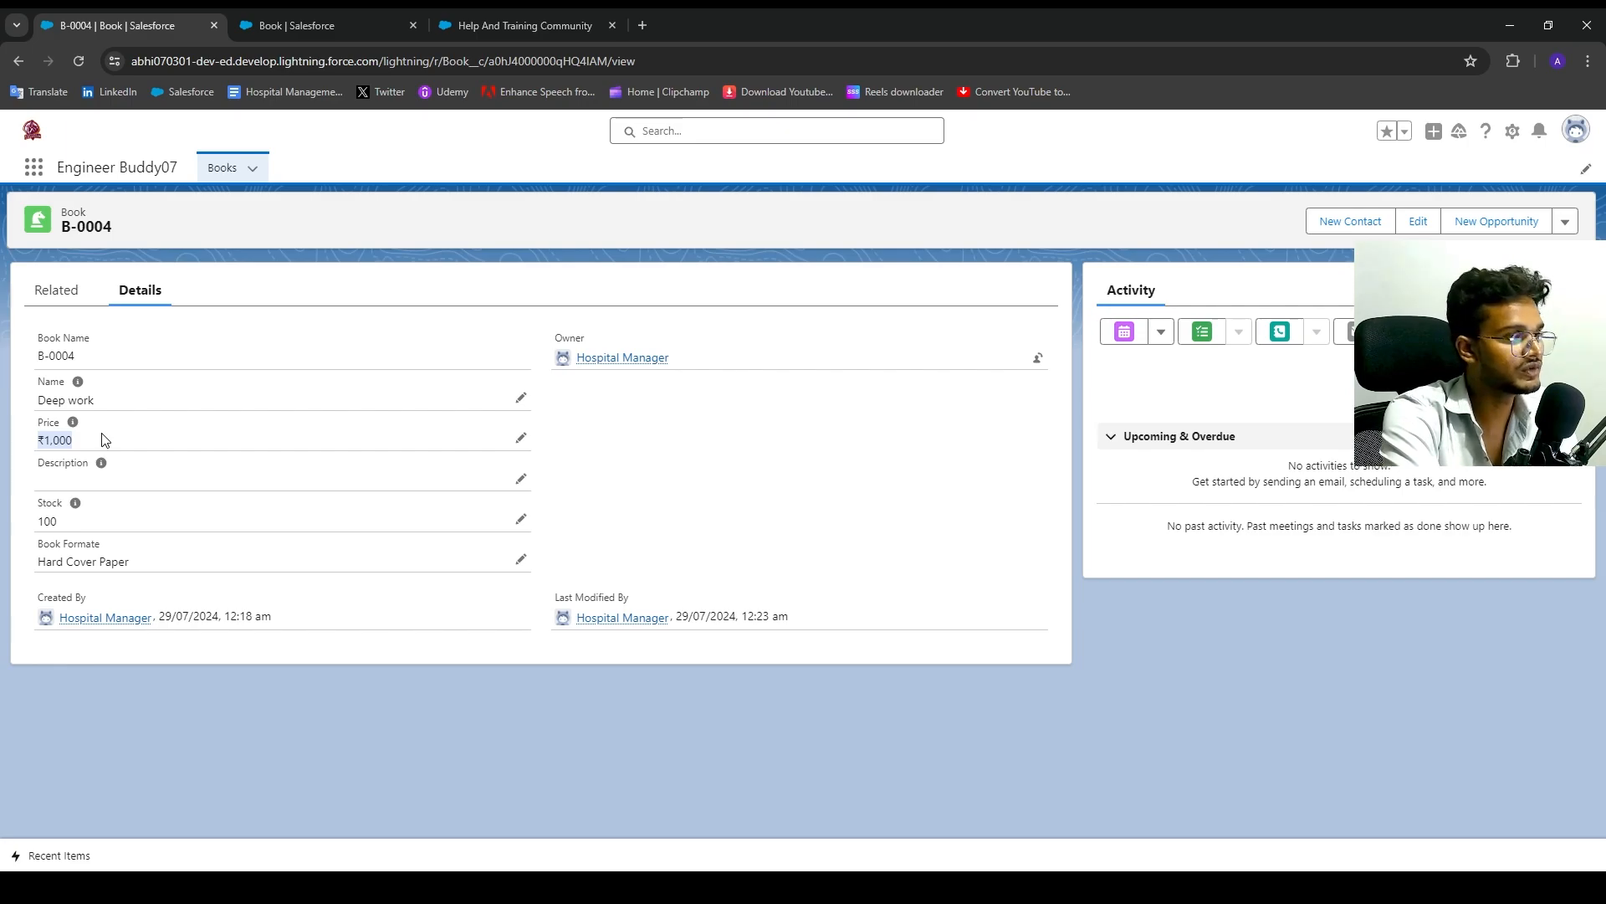
{"action": "left_click", "coordinate": [613, 427]}
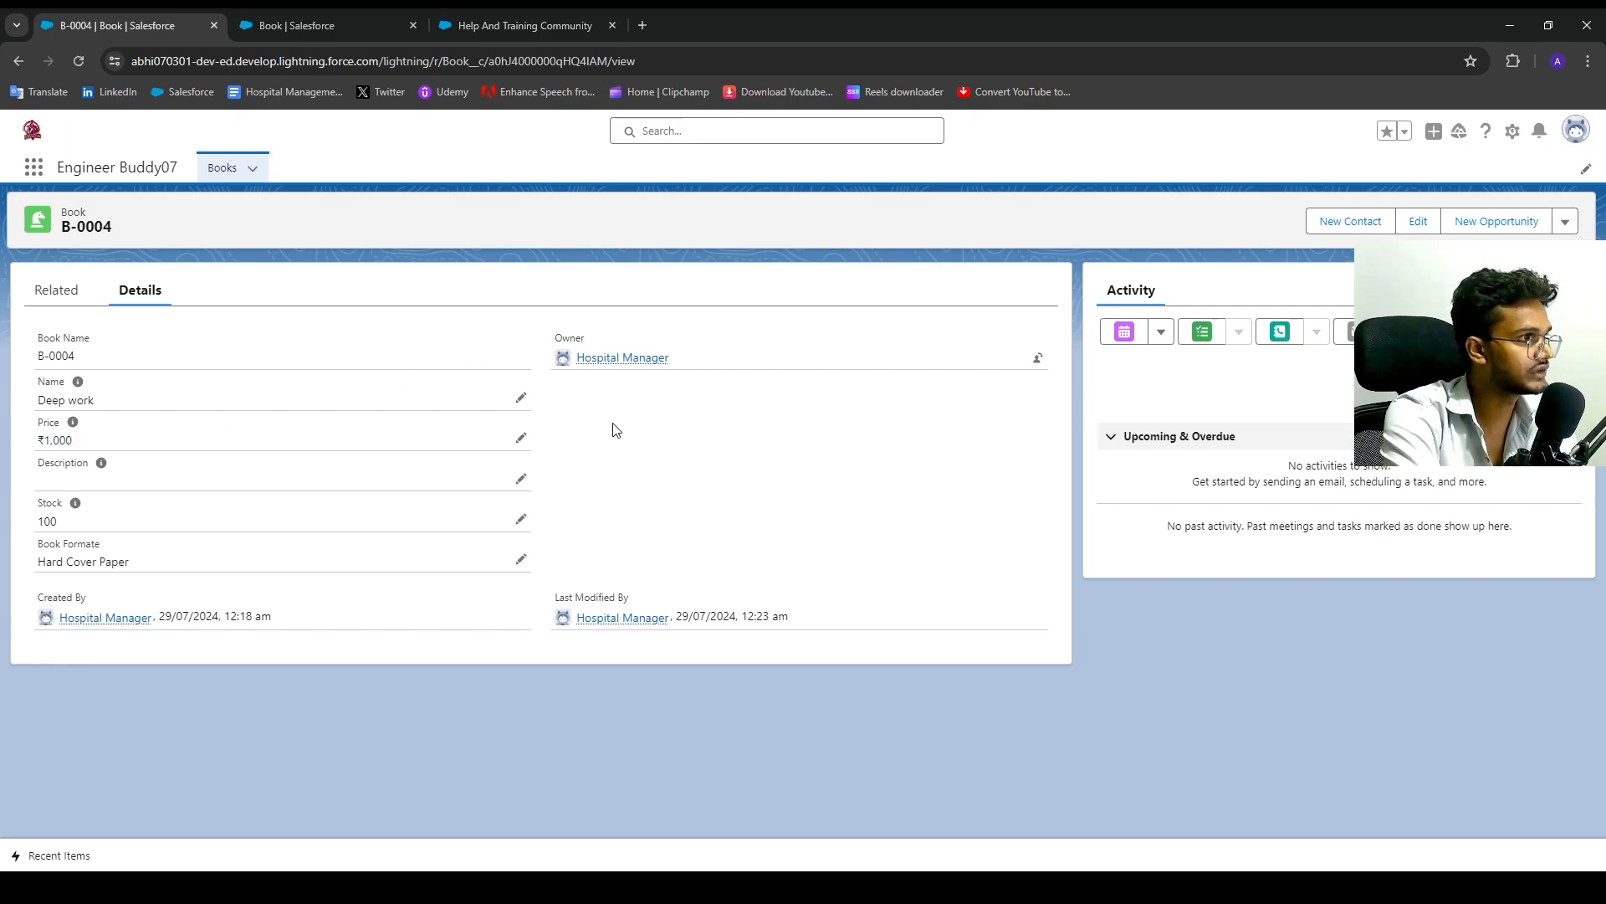
{"action": "left_click", "coordinate": [231, 177]}
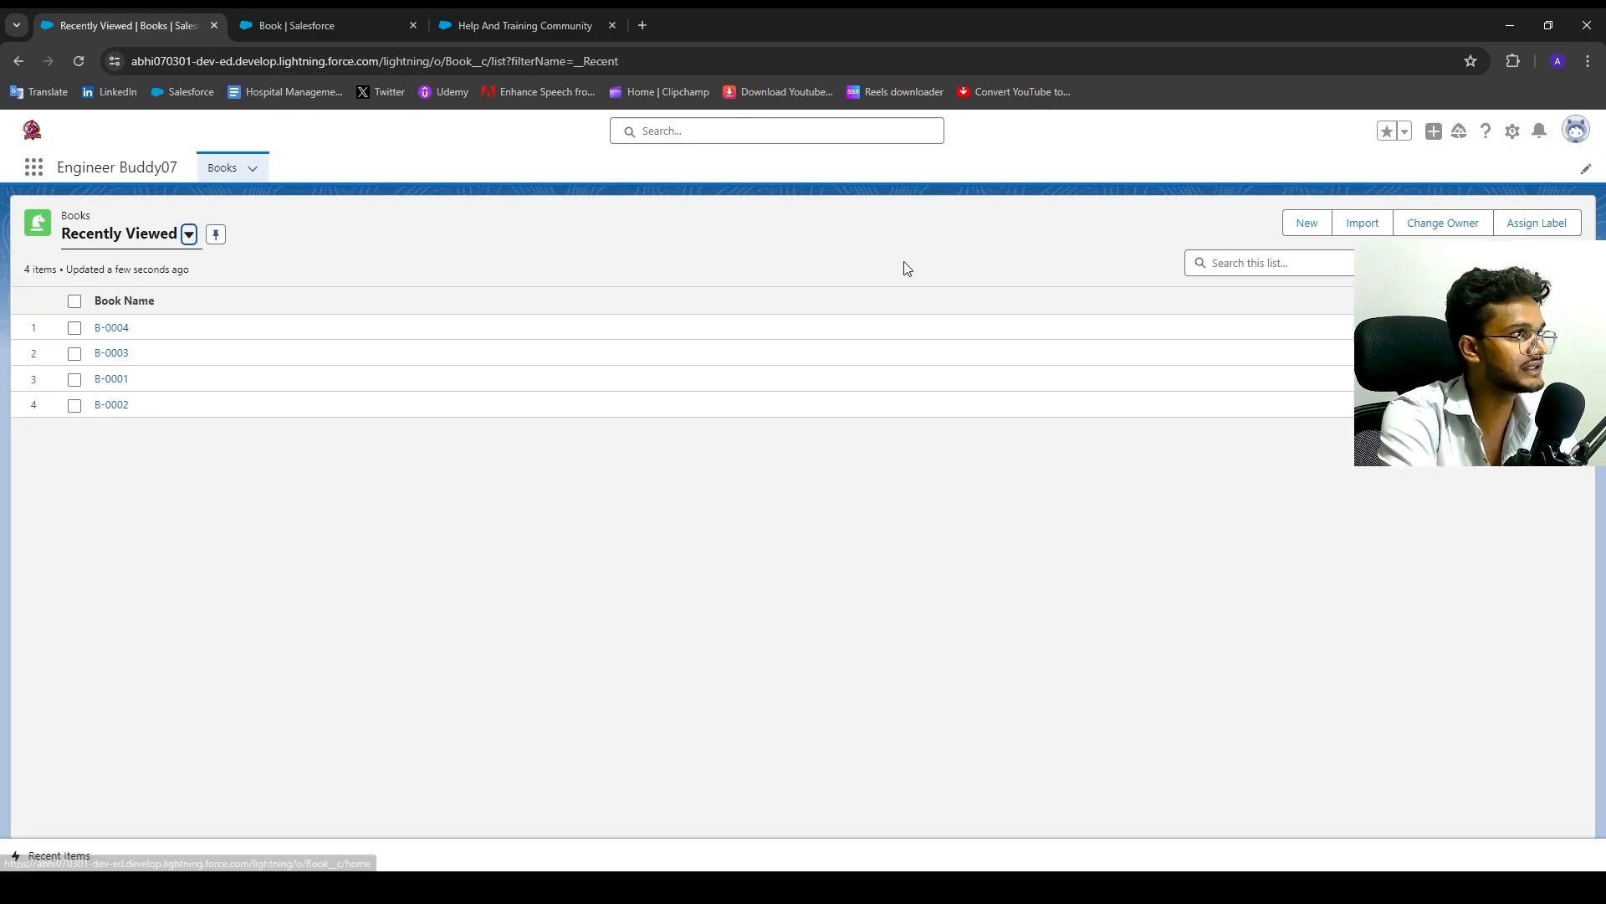
Start a new custom field on the Book object with the Percent data type.
{"action": "left_click", "coordinate": [268, 10]}
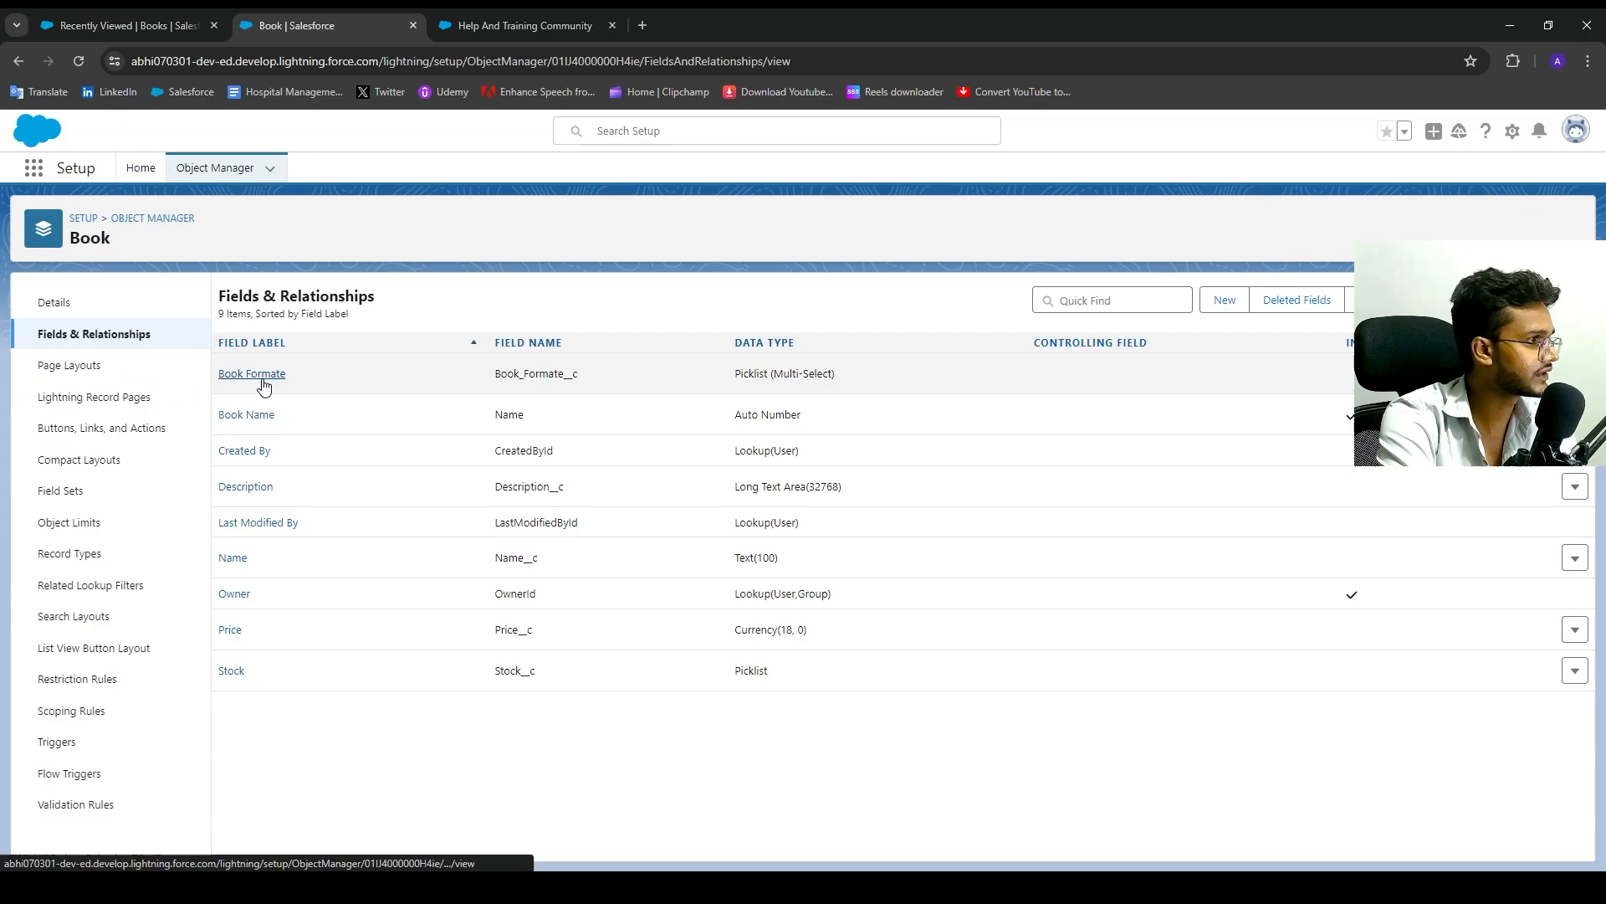
{"action": "left_click", "coordinate": [1224, 300]}
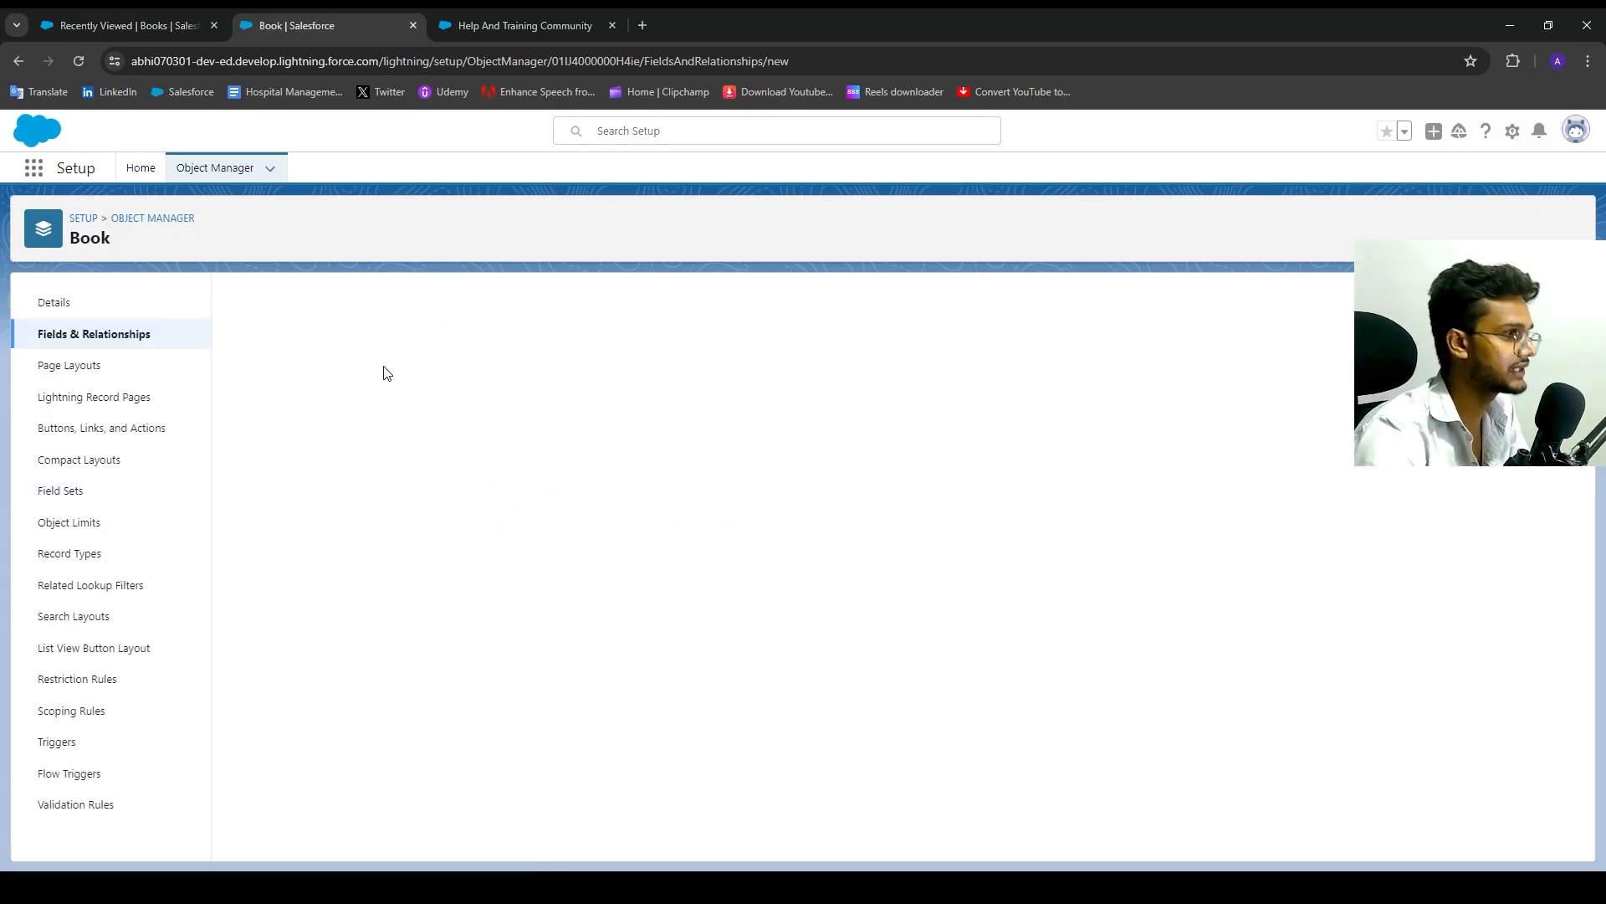
{"action": "scroll", "coordinate": [318, 548], "scroll_direction": "down", "scroll_amount": 2}
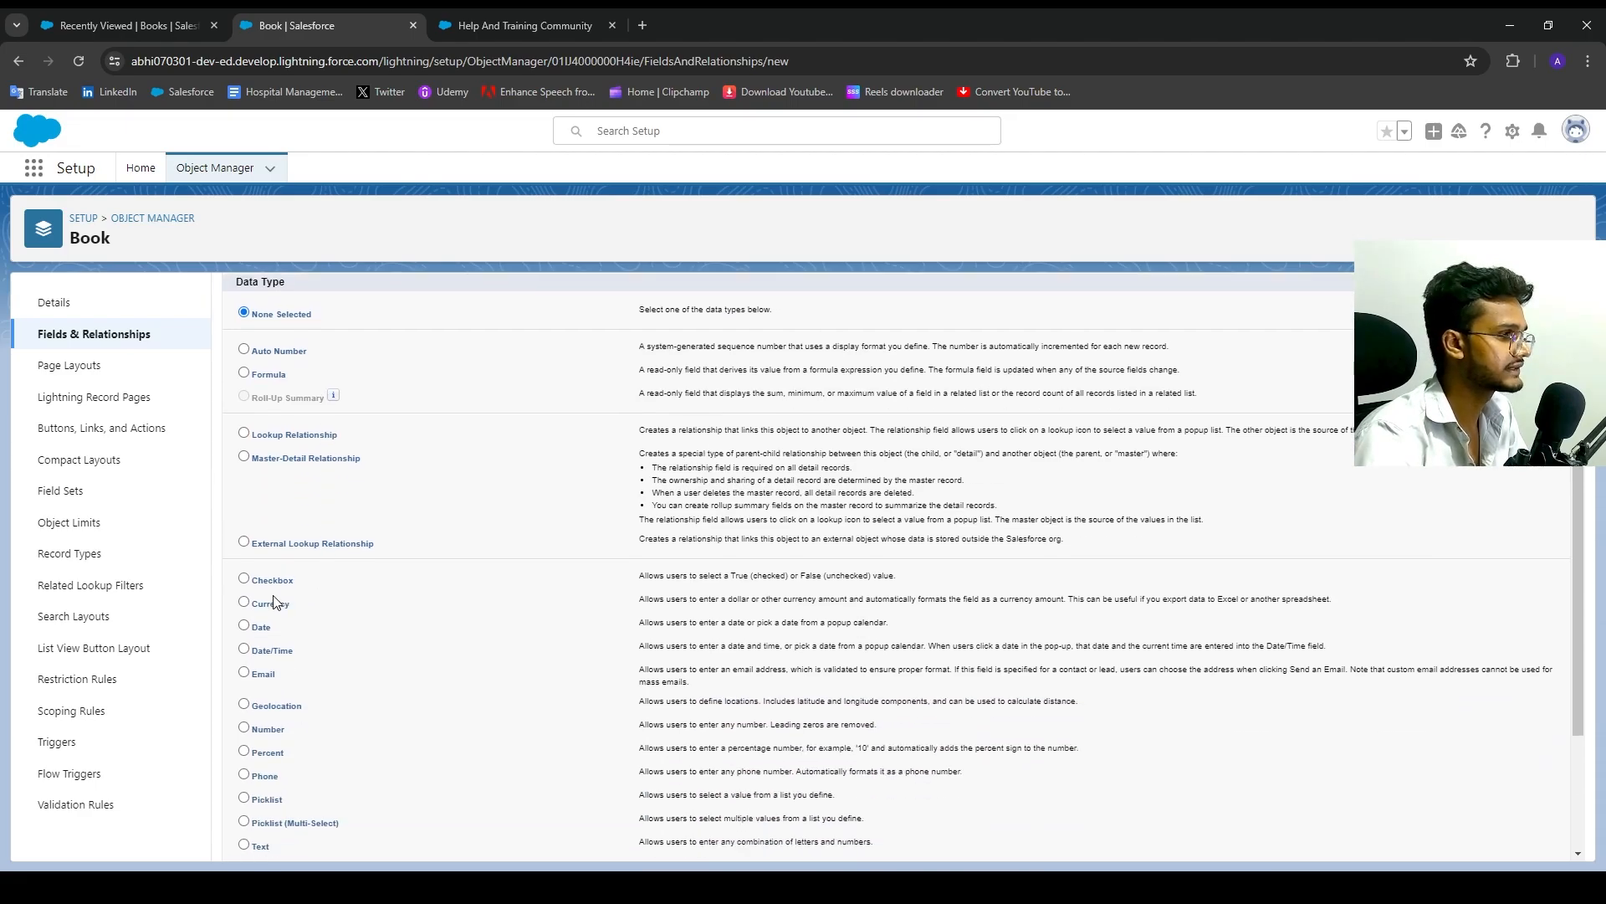
{"action": "left_click", "coordinate": [244, 751]}
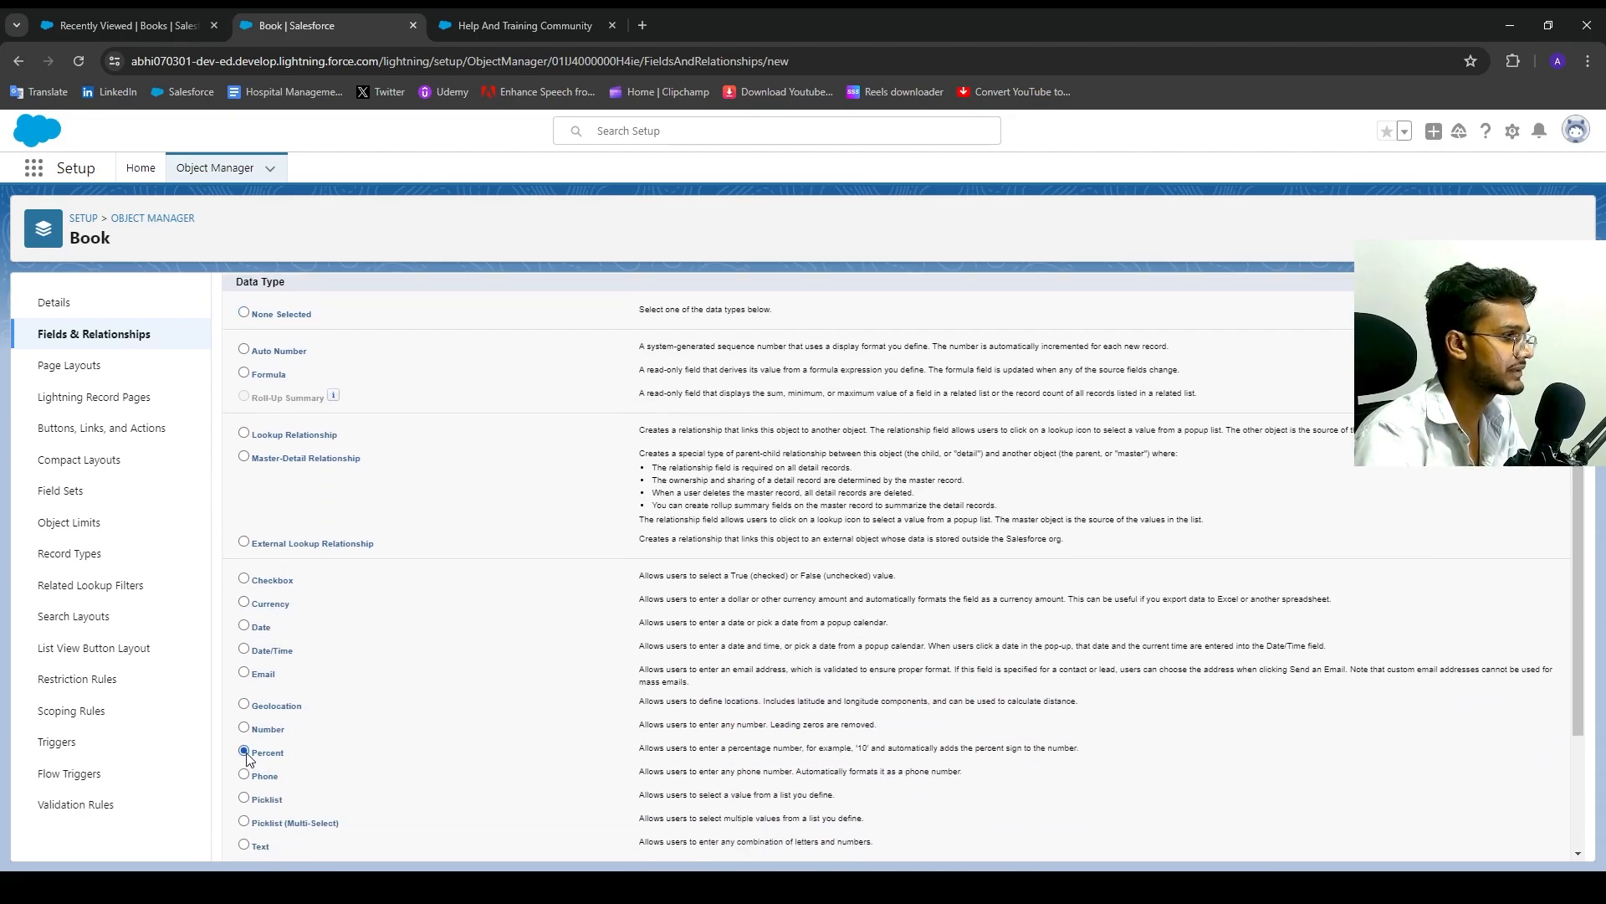
{"action": "scroll", "coordinate": [1417, 803], "scroll_direction": "down", "scroll_amount": 2}
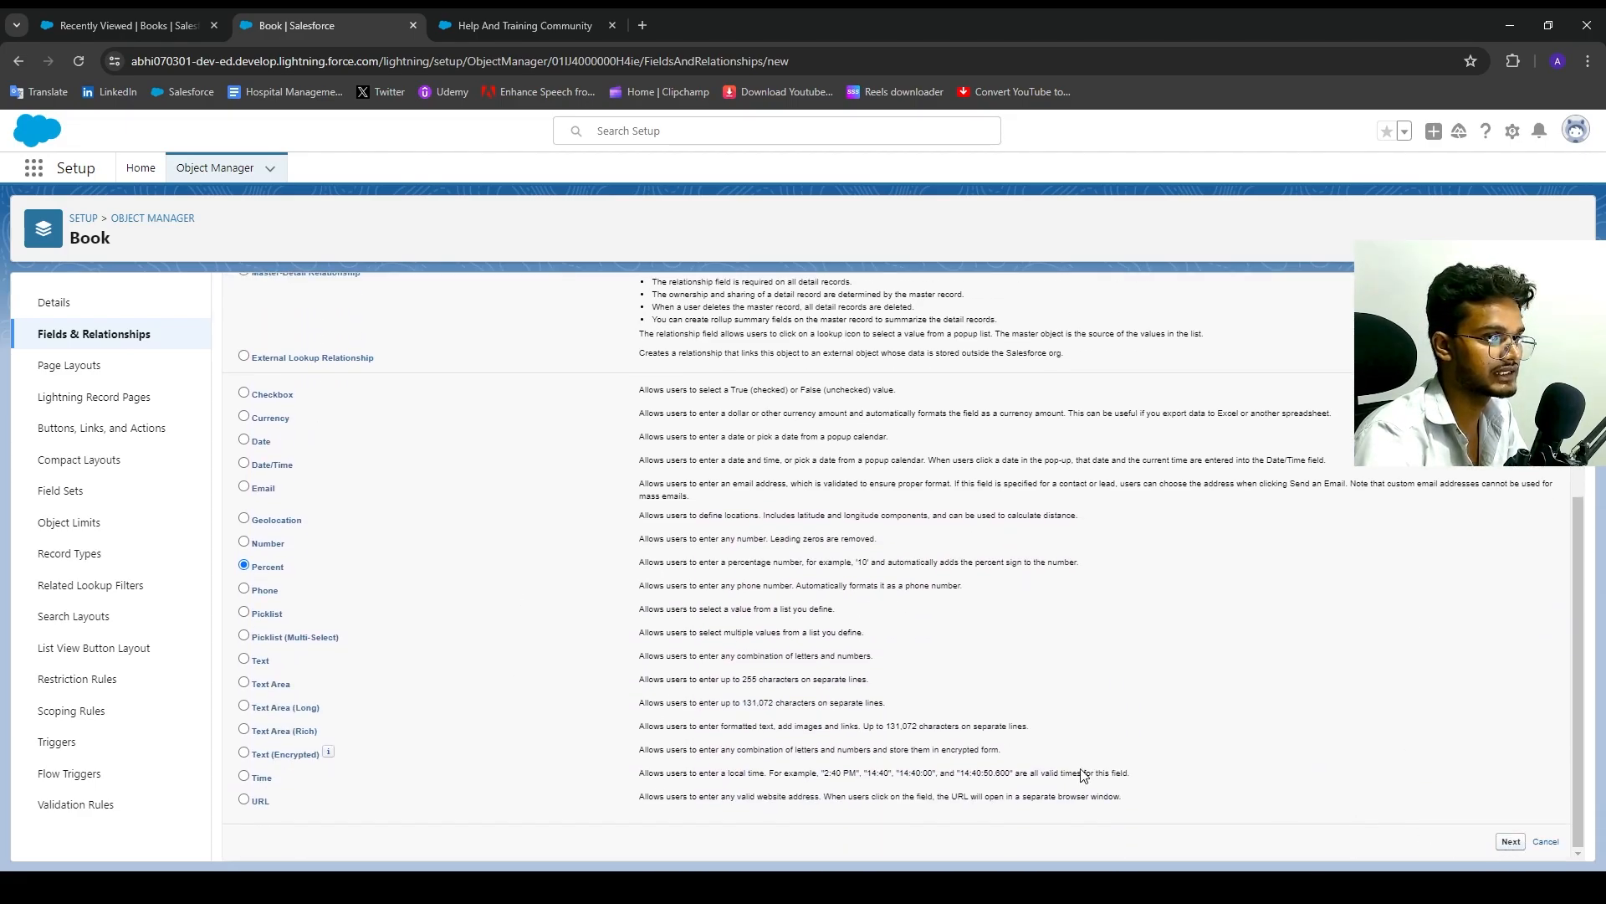
{"action": "key", "text": "Return"}
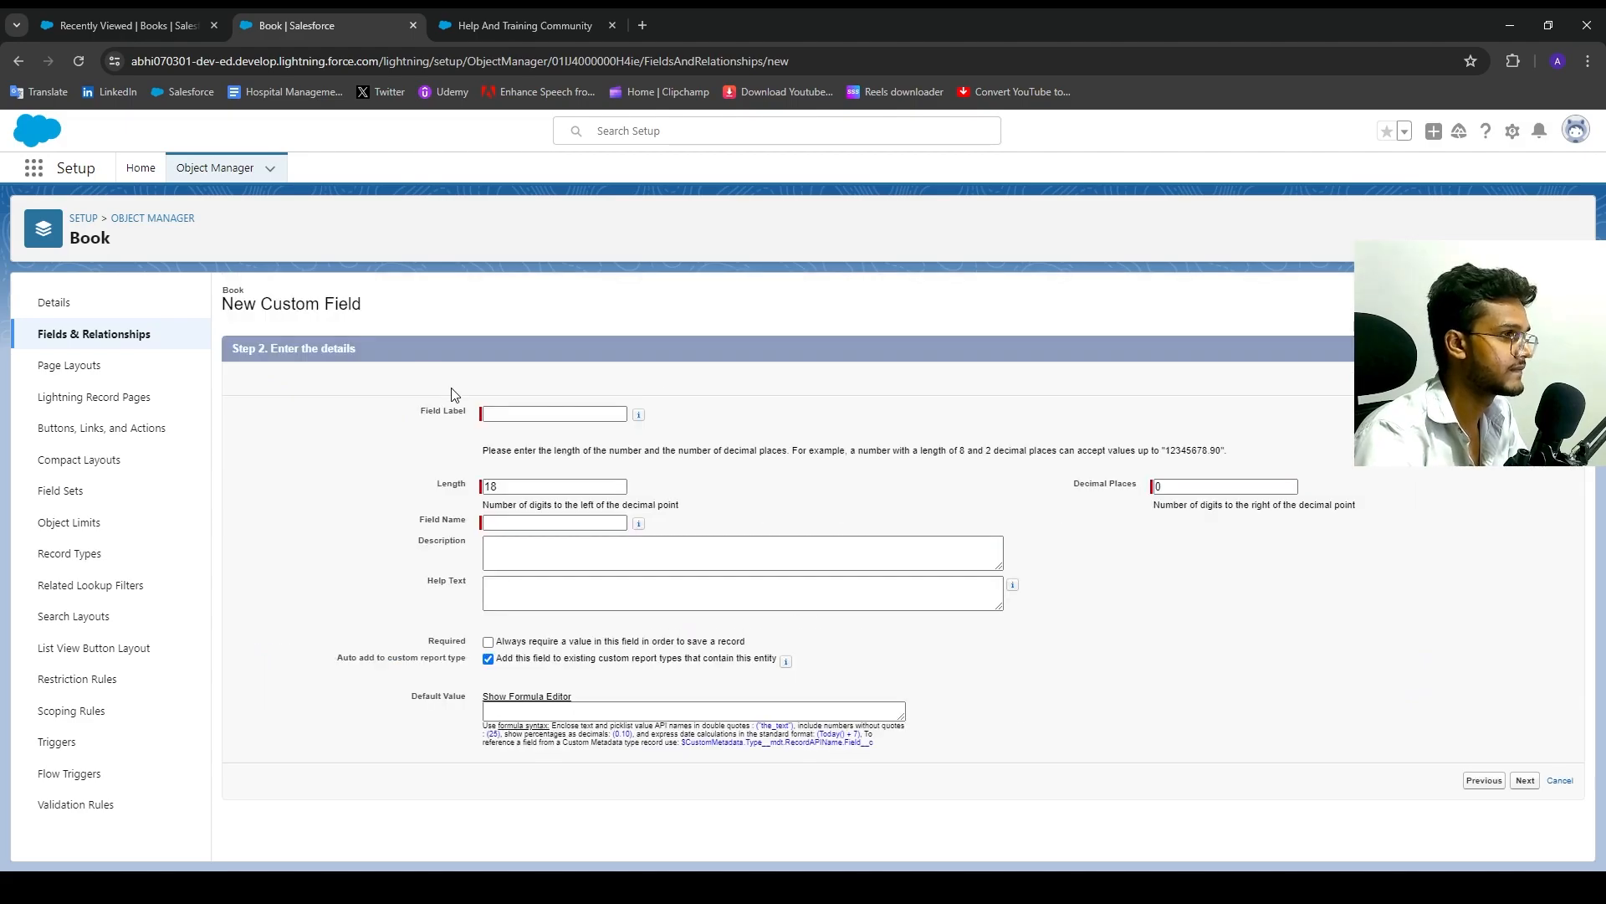
Label the percent field Discount, set its length to 3, and continue to field-level security.
{"action": "left_click", "coordinate": [485, 413]}
{"action": "left_click", "coordinate": [564, 452]}
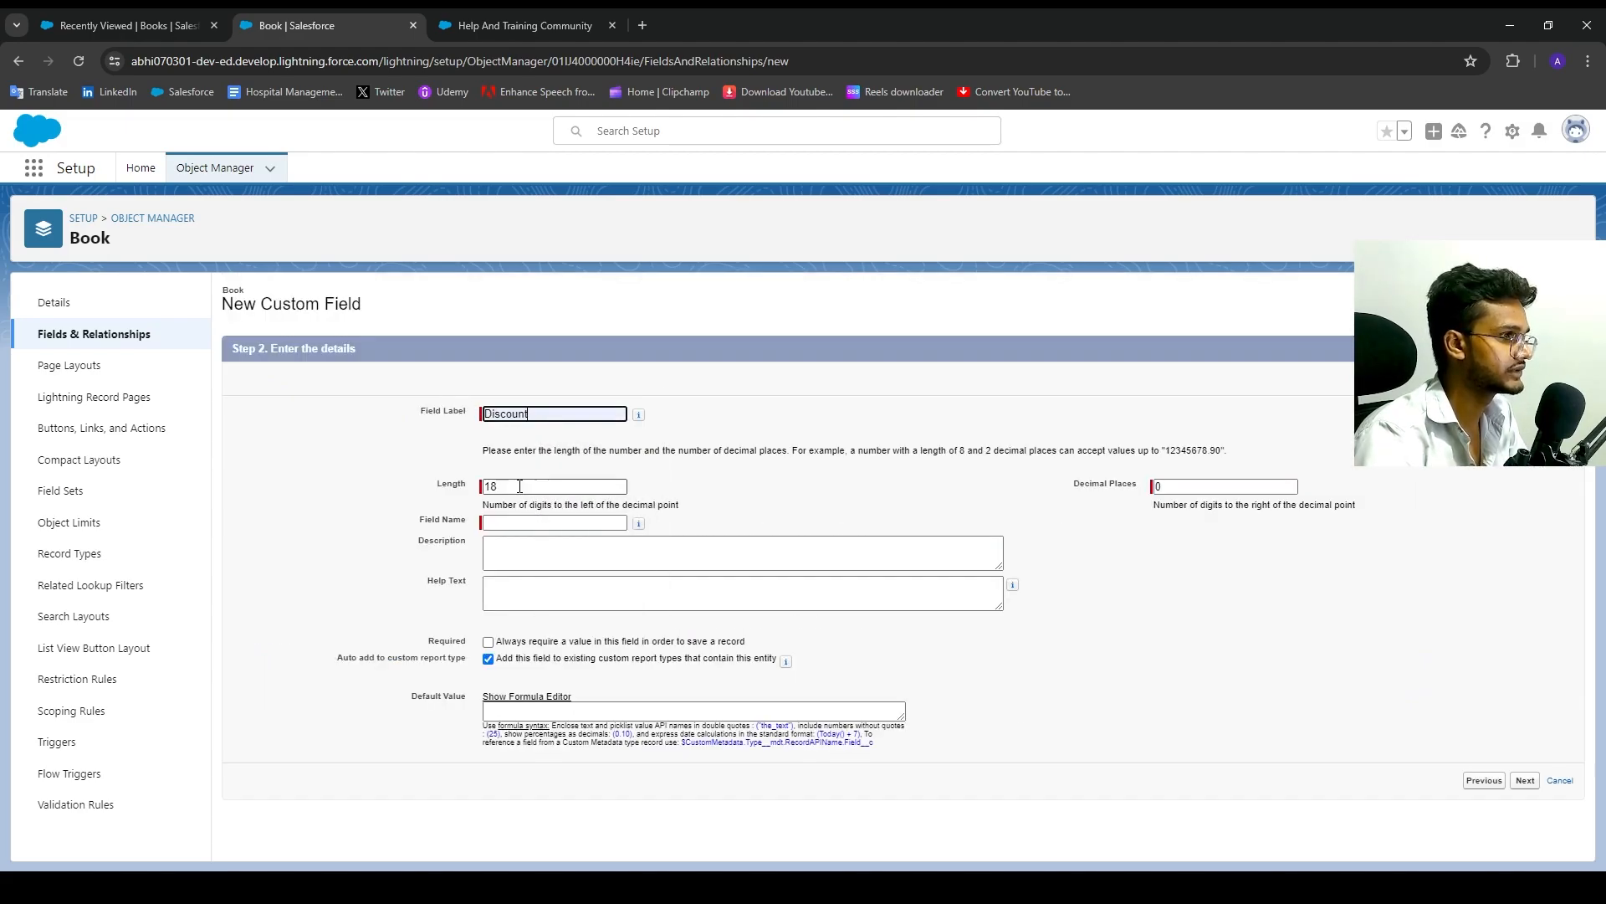
{"action": "key", "text": "Tab"}
{"action": "type", "text": "3"}
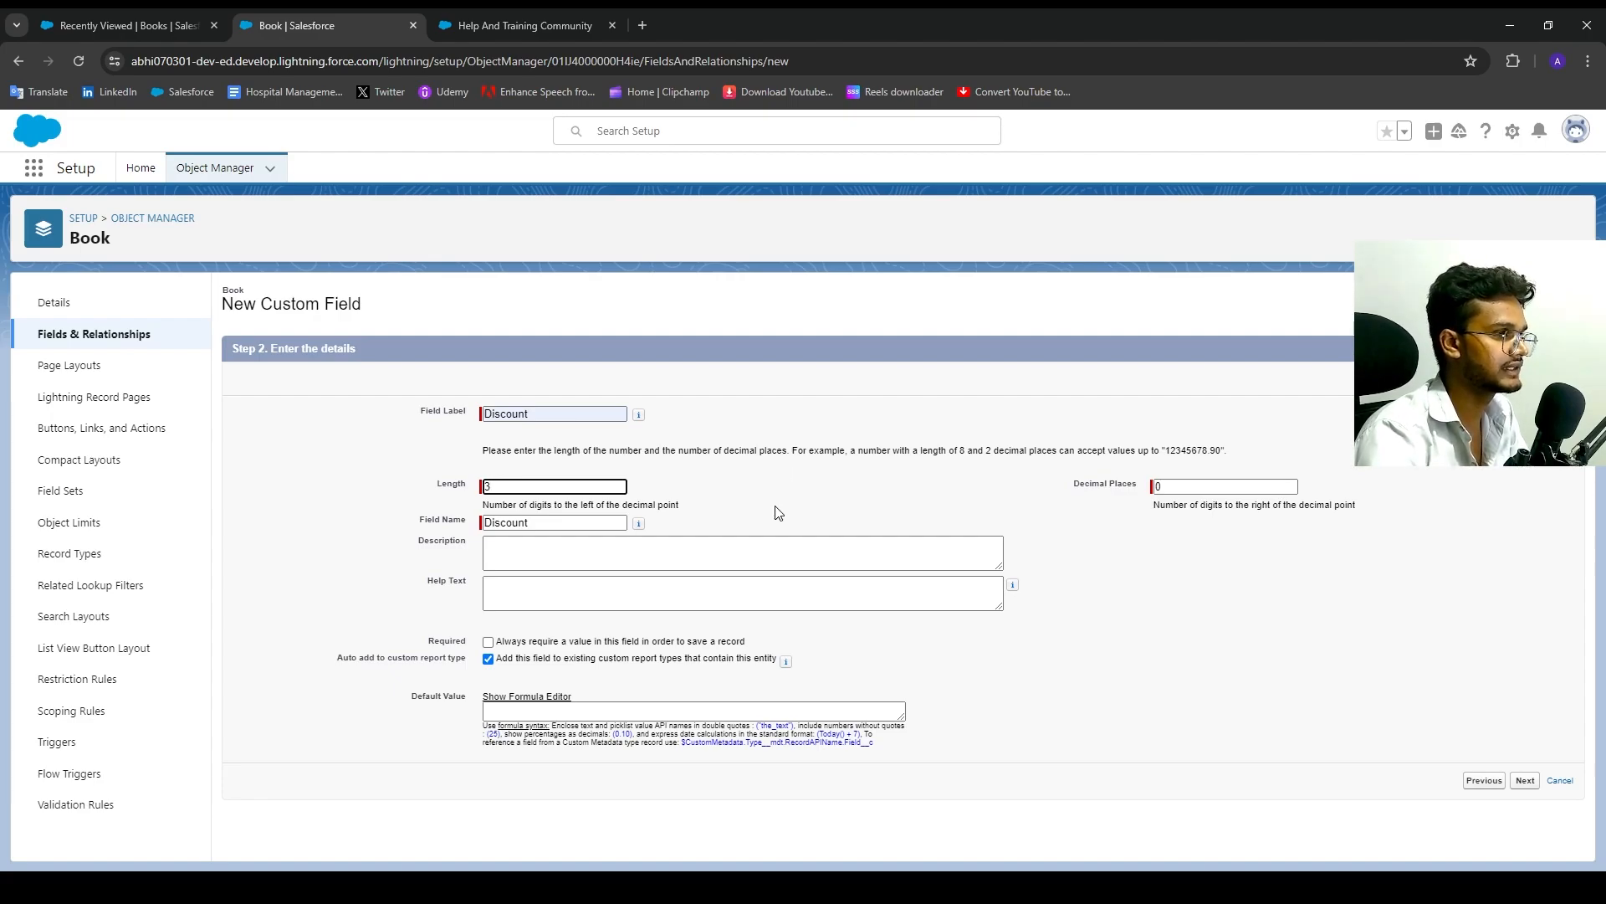
{"action": "left_click", "coordinate": [582, 608]}
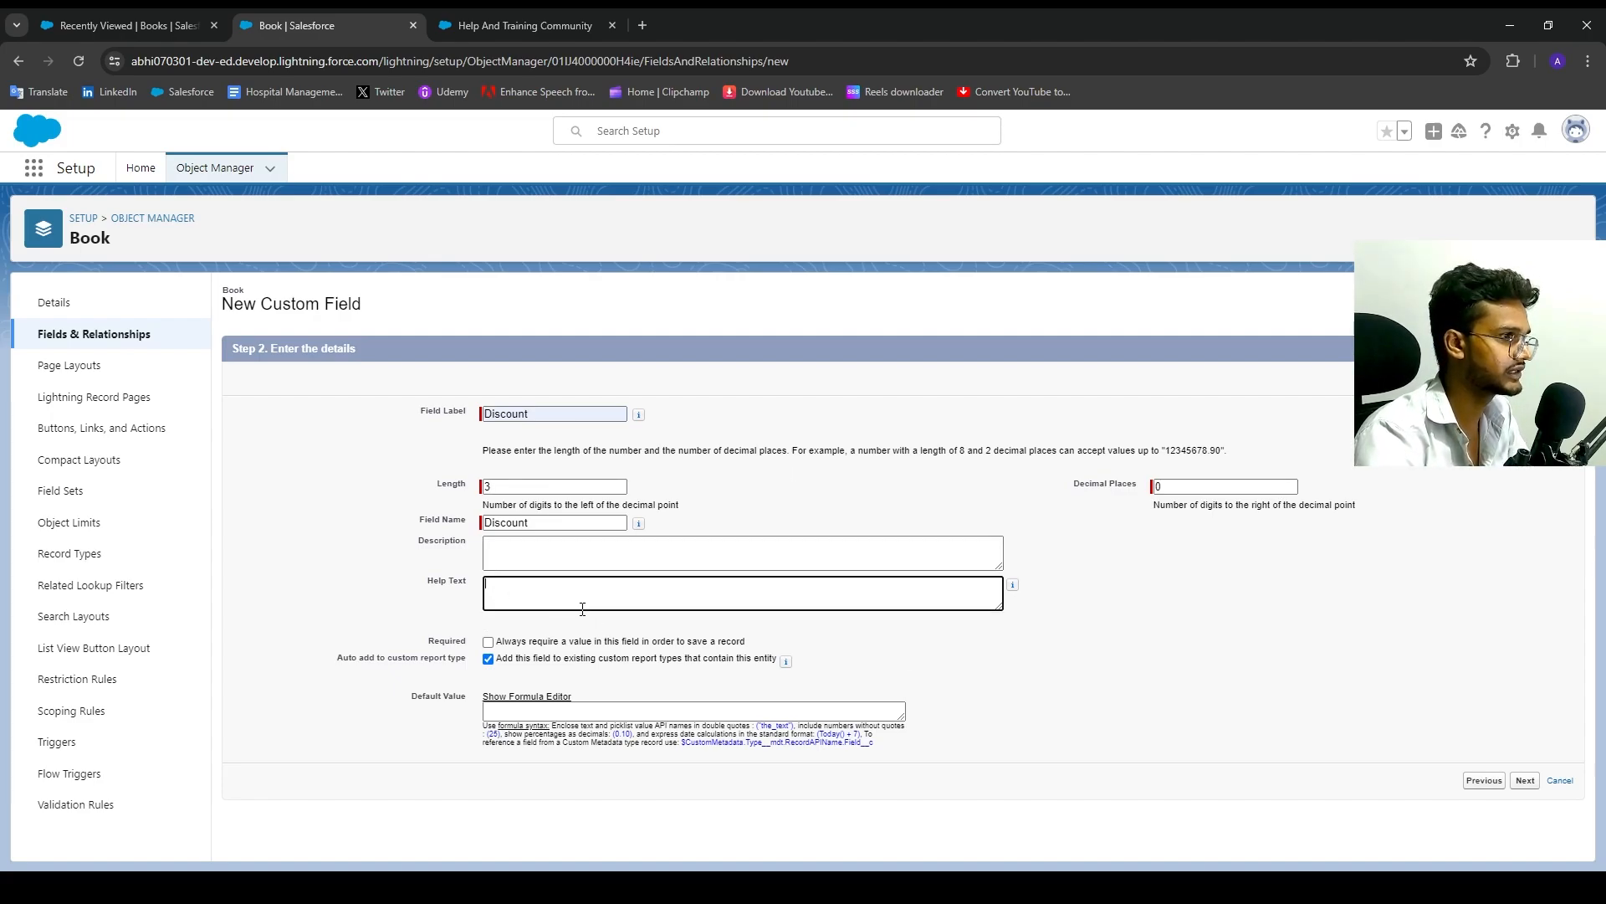
{"action": "triple_click", "coordinate": [1146, 657]}
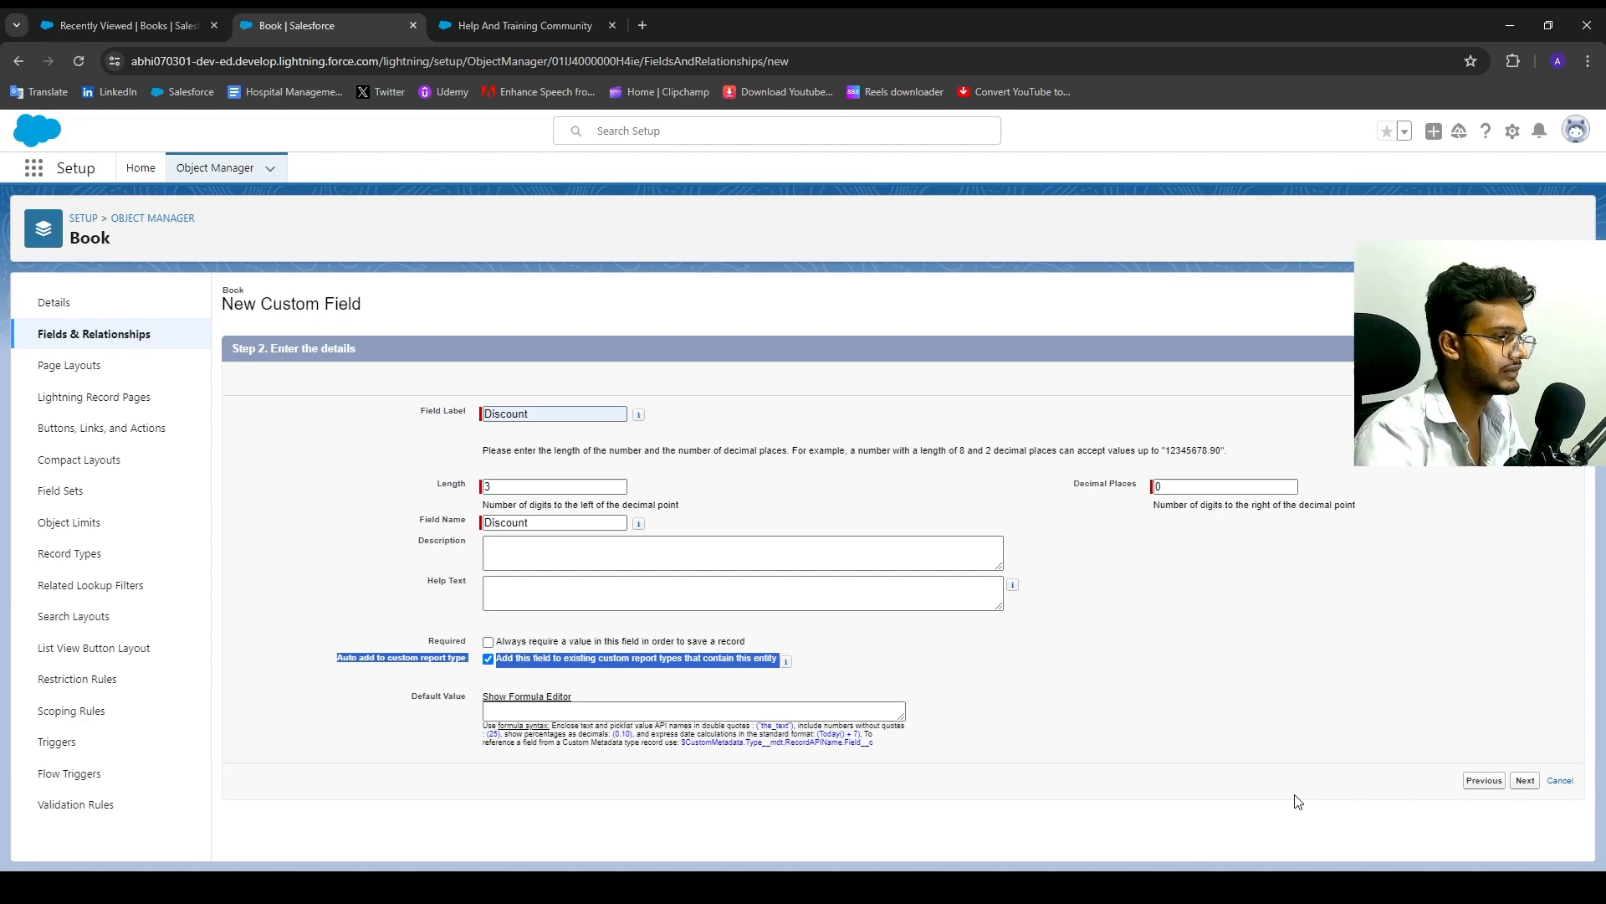
{"action": "left_click", "coordinate": [1156, 712]}
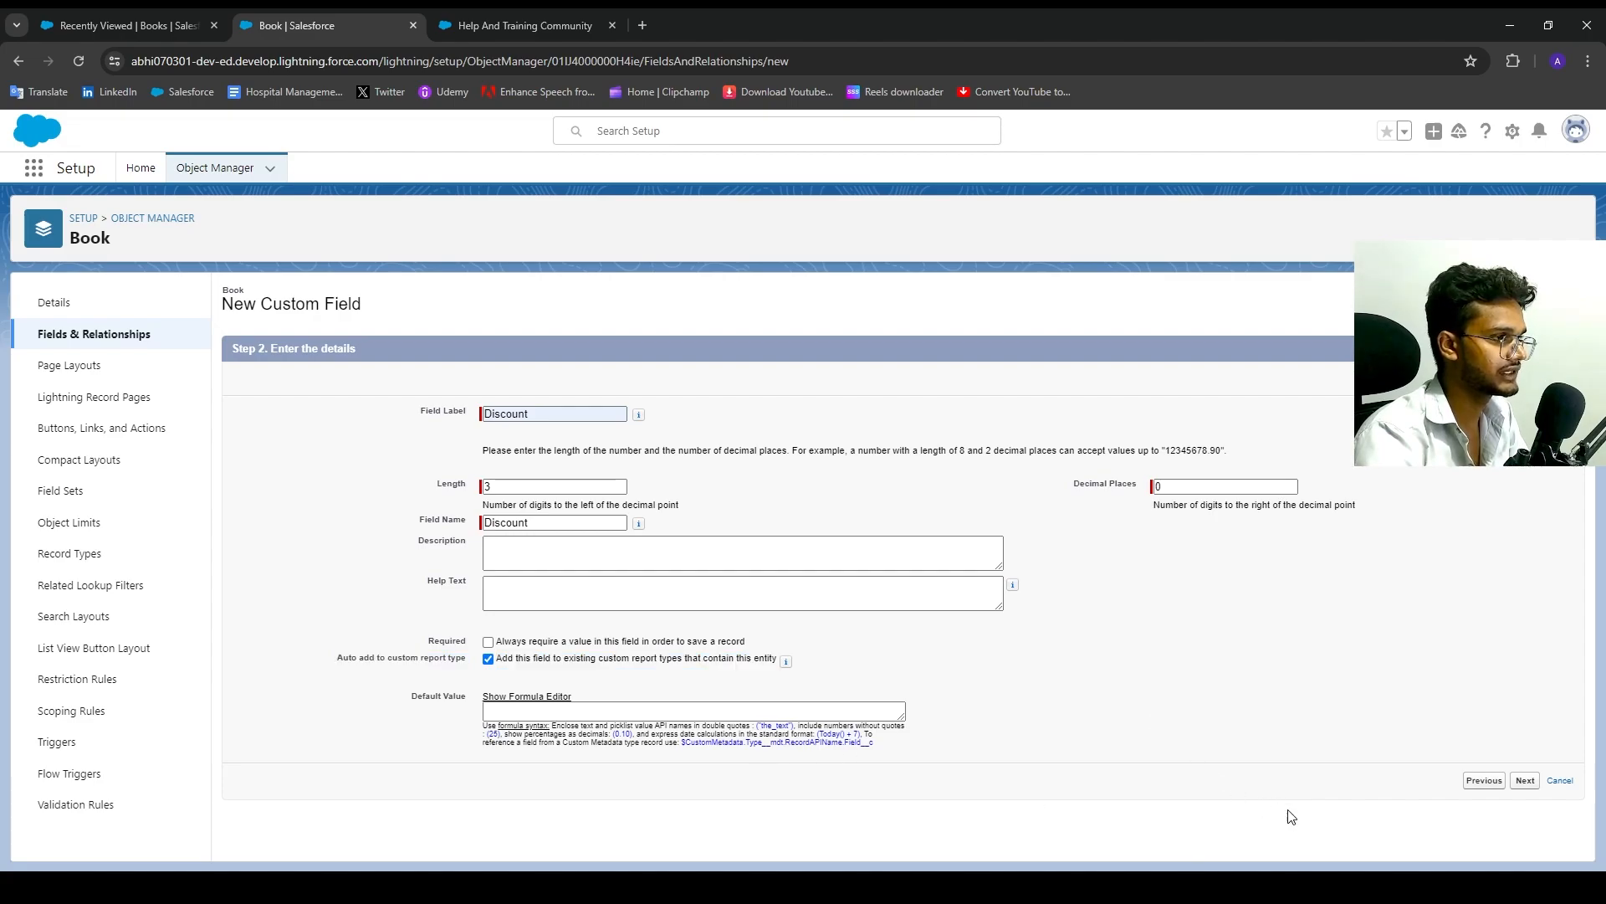
{"action": "left_click", "coordinate": [1530, 786]}
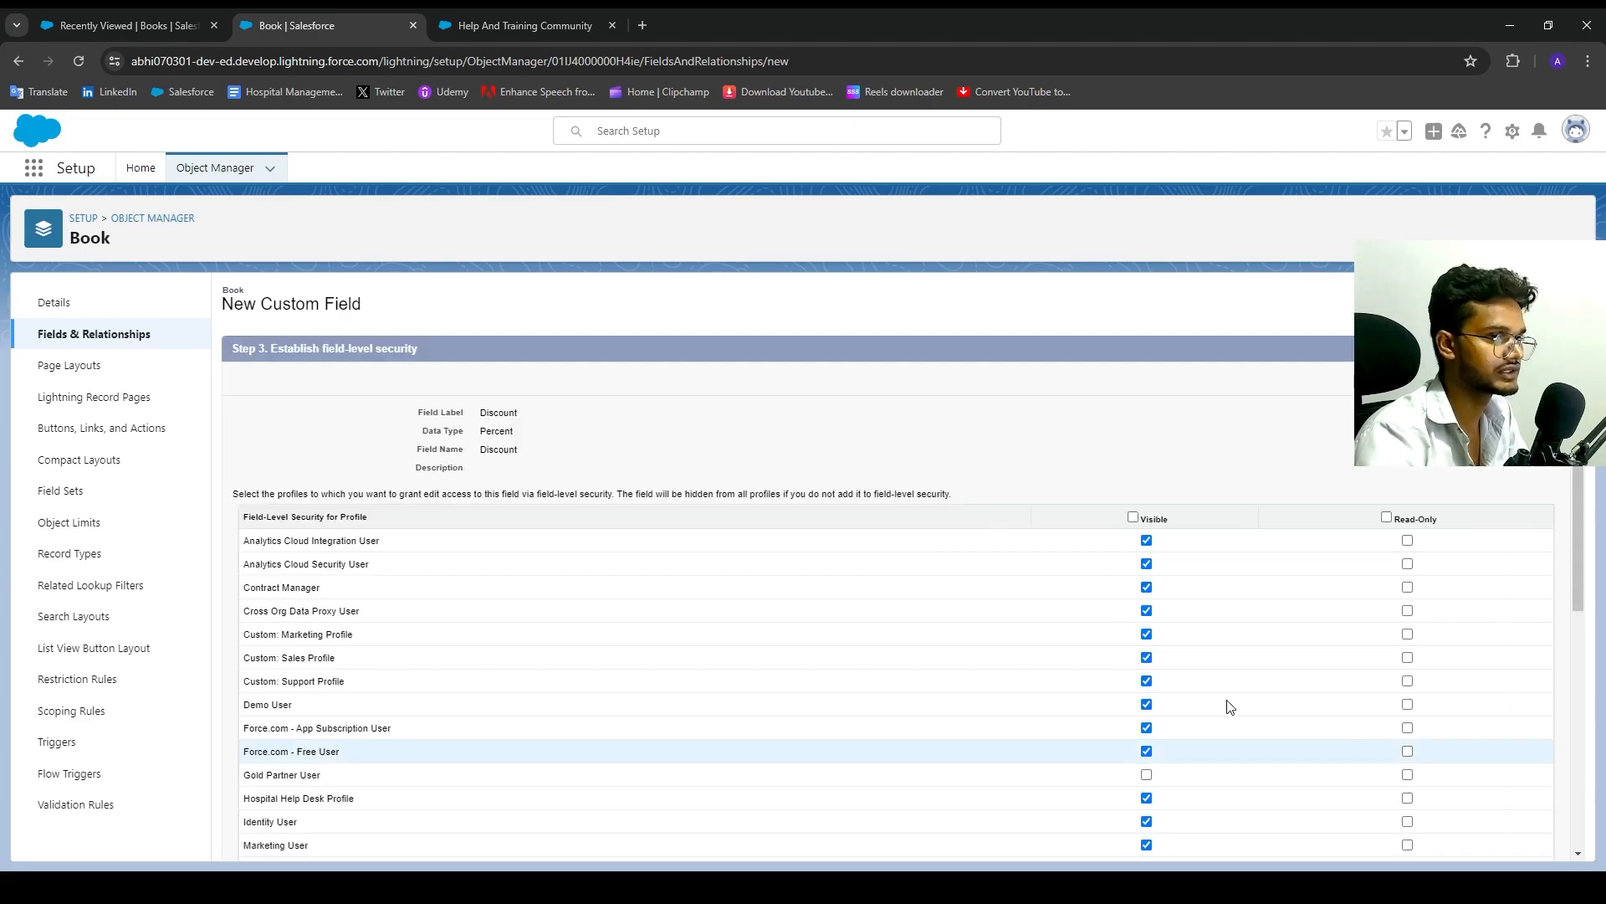
Make the Discount field visible to all profiles, save it on the Book Layout, and begin another new field.
{"action": "left_click", "coordinate": [1133, 517]}
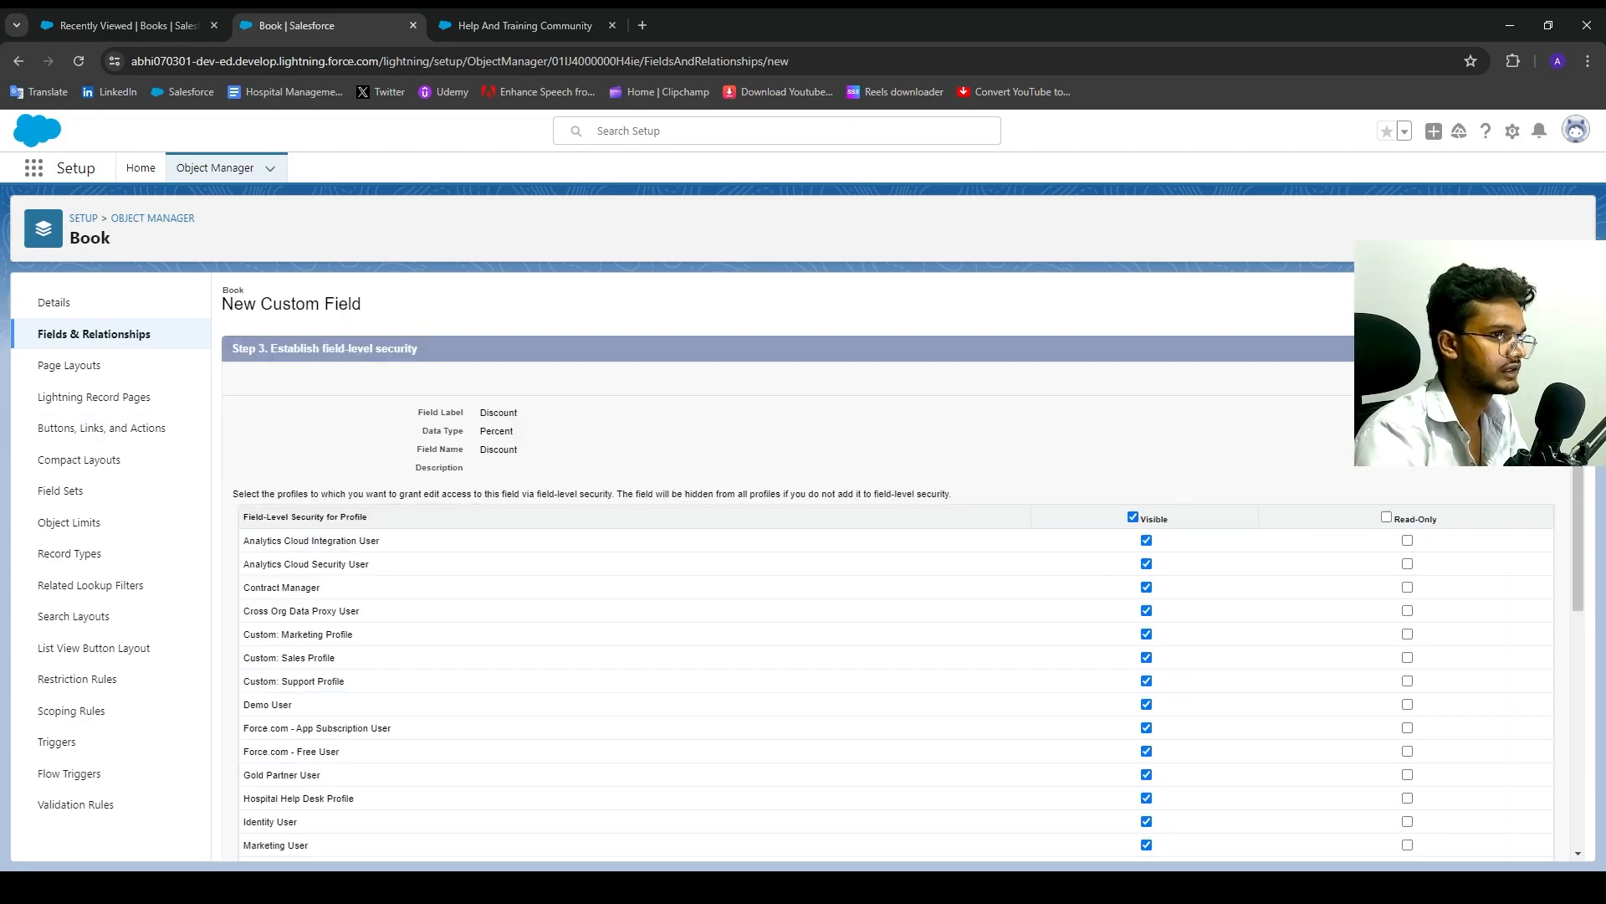
{"action": "left_click", "coordinate": [1508, 378]}
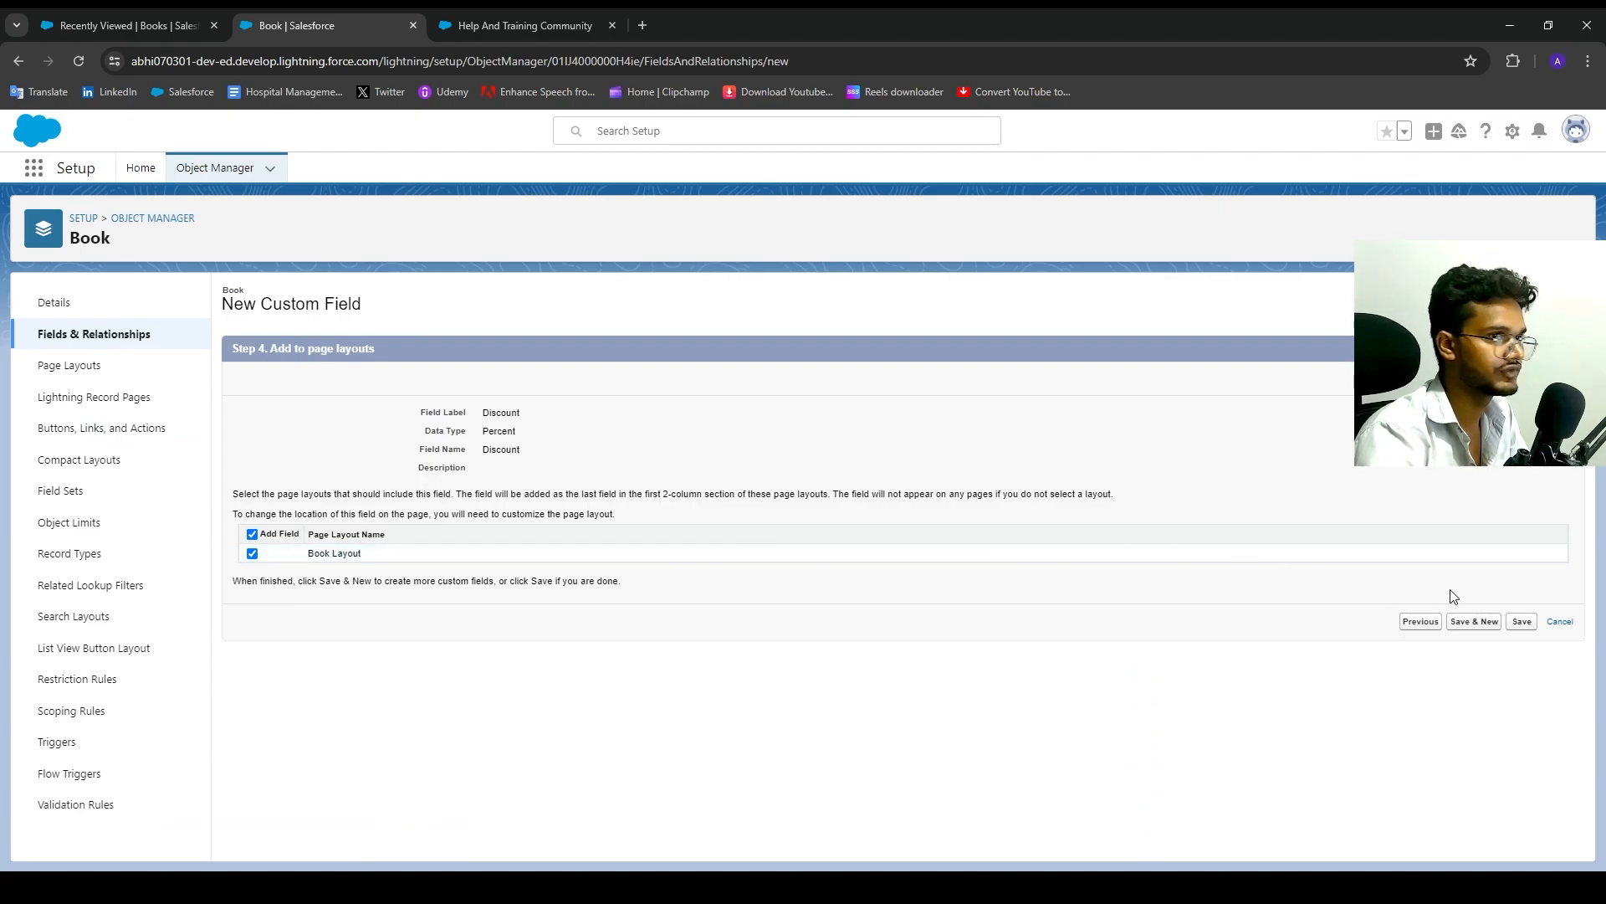
{"action": "left_click", "coordinate": [1492, 622]}
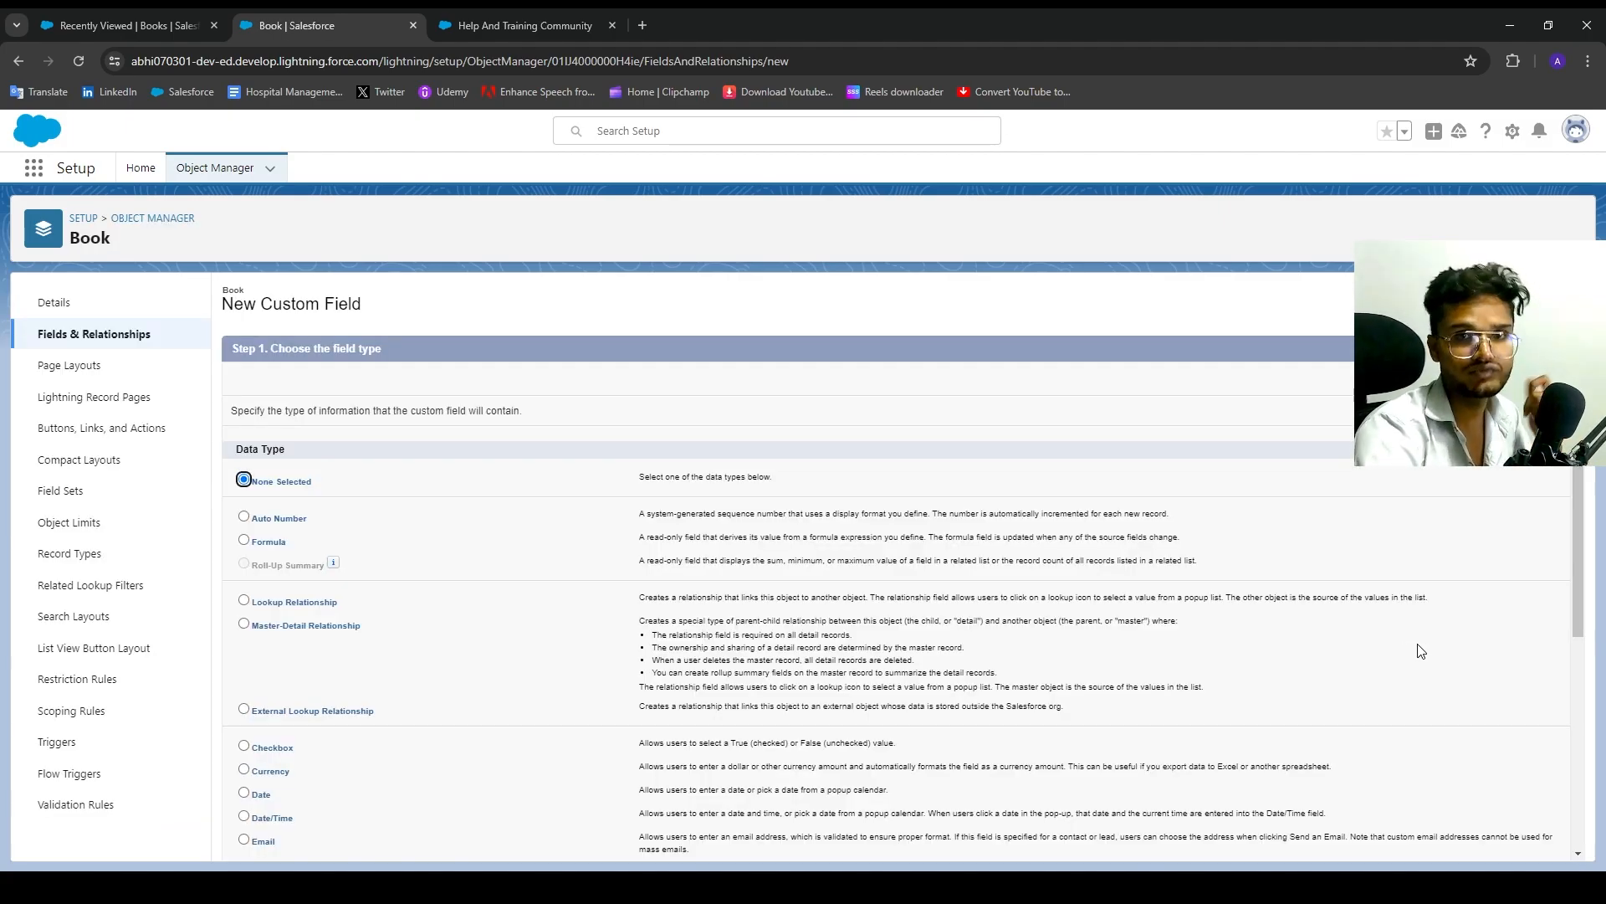
Choose Formula as the new field's data type and Currency as its return type.
{"action": "left_click", "coordinate": [243, 540]}
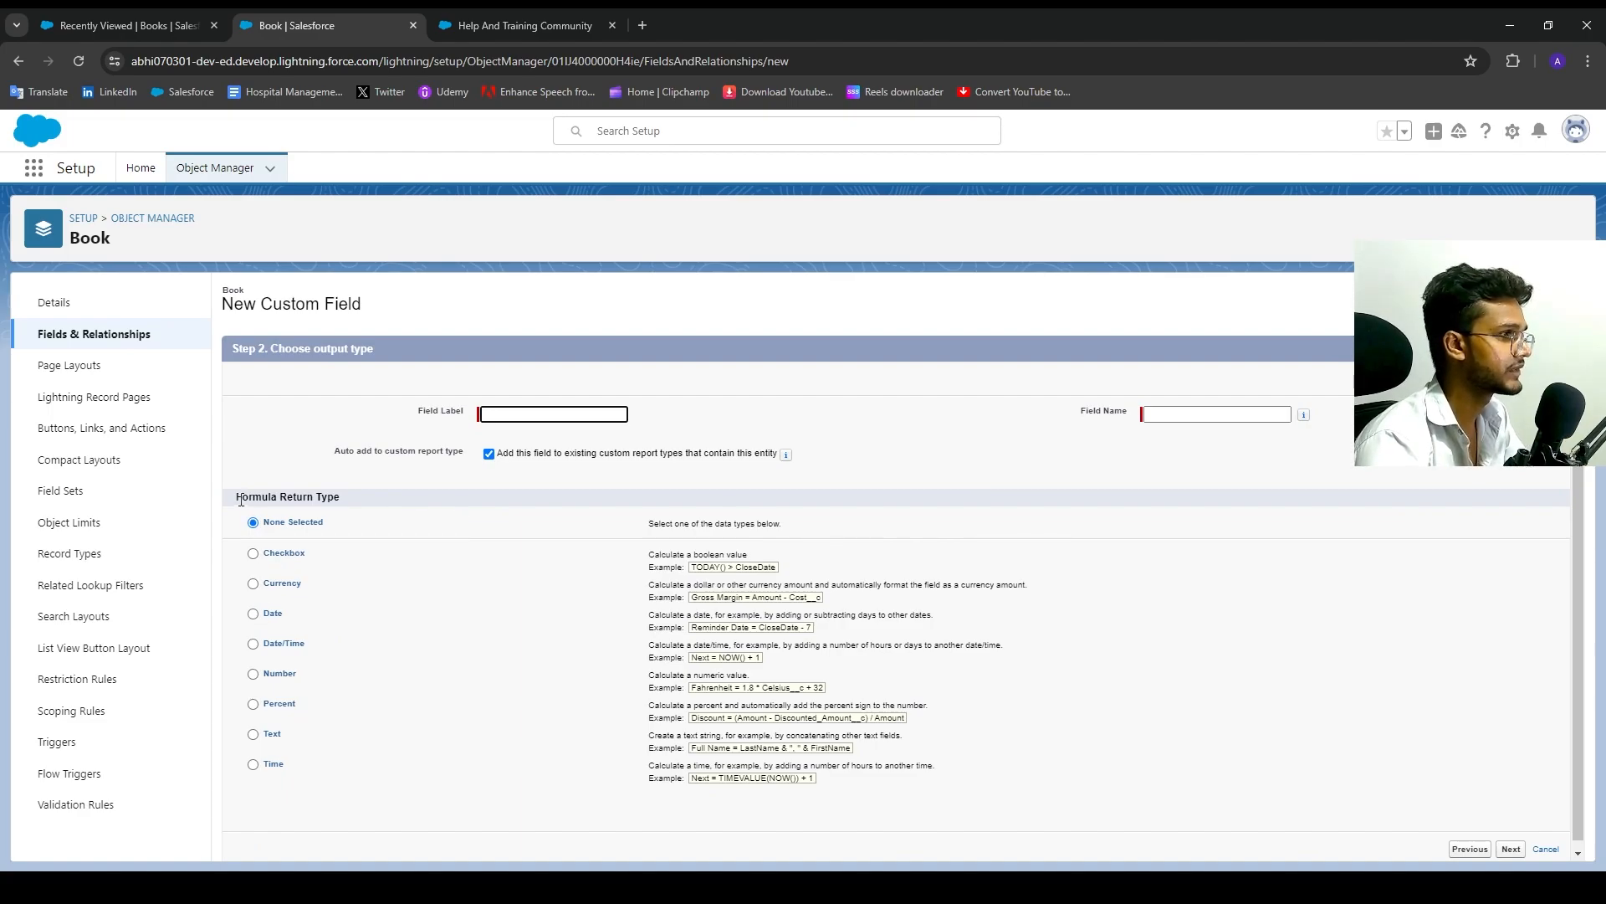
{"action": "left_click_drag", "start_coordinate": [241, 500], "coordinate": [319, 499]}
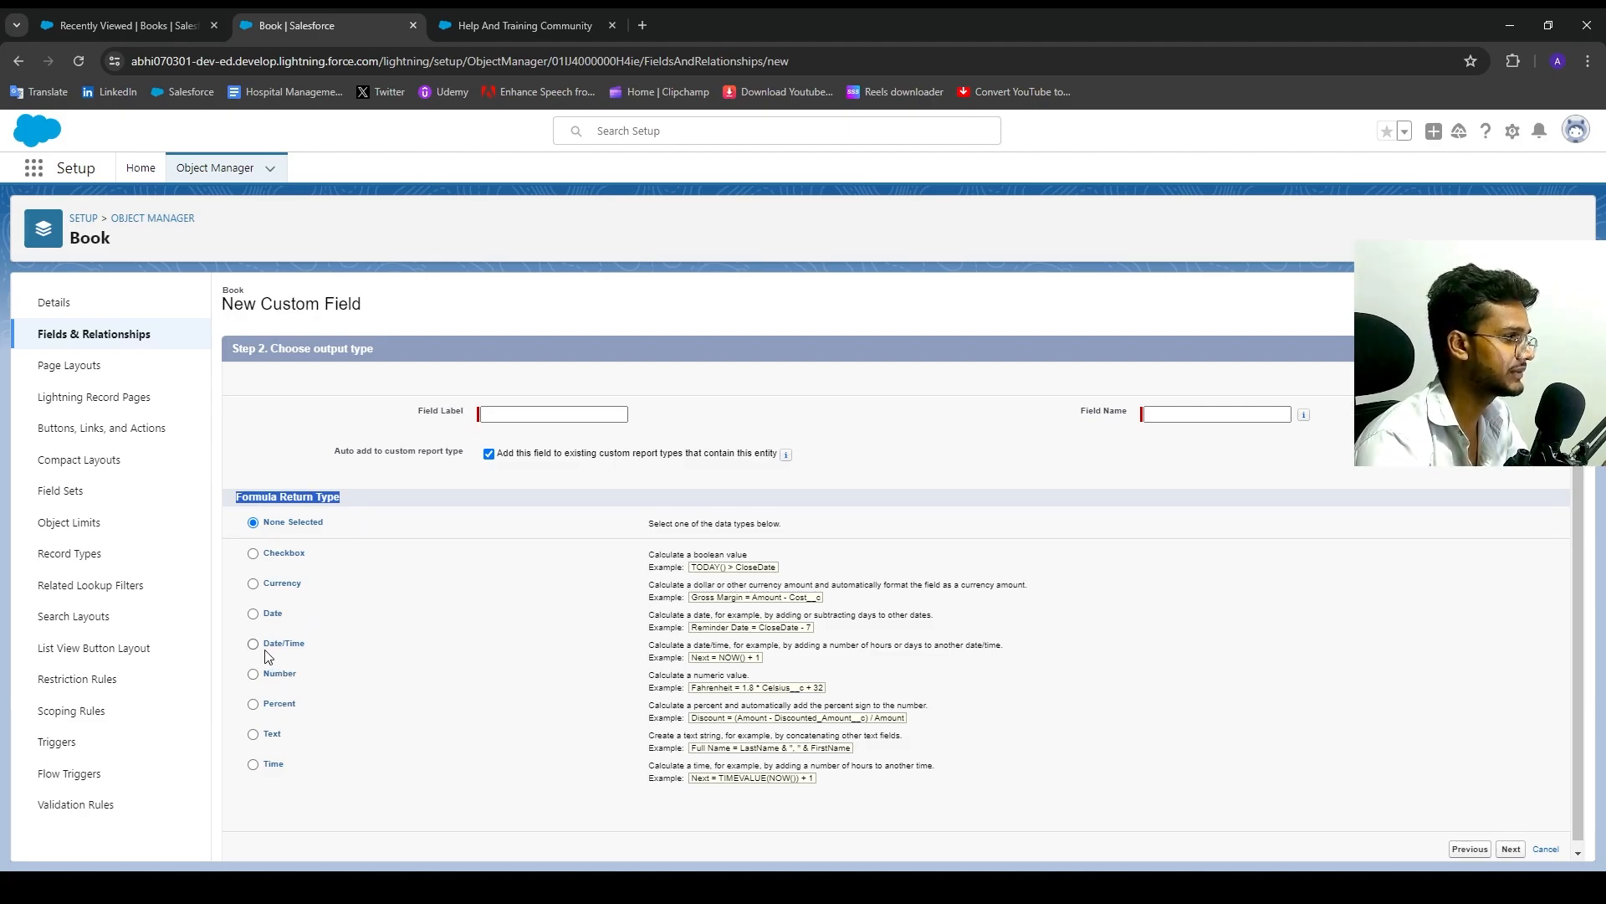
{"action": "left_click", "coordinate": [269, 585]}
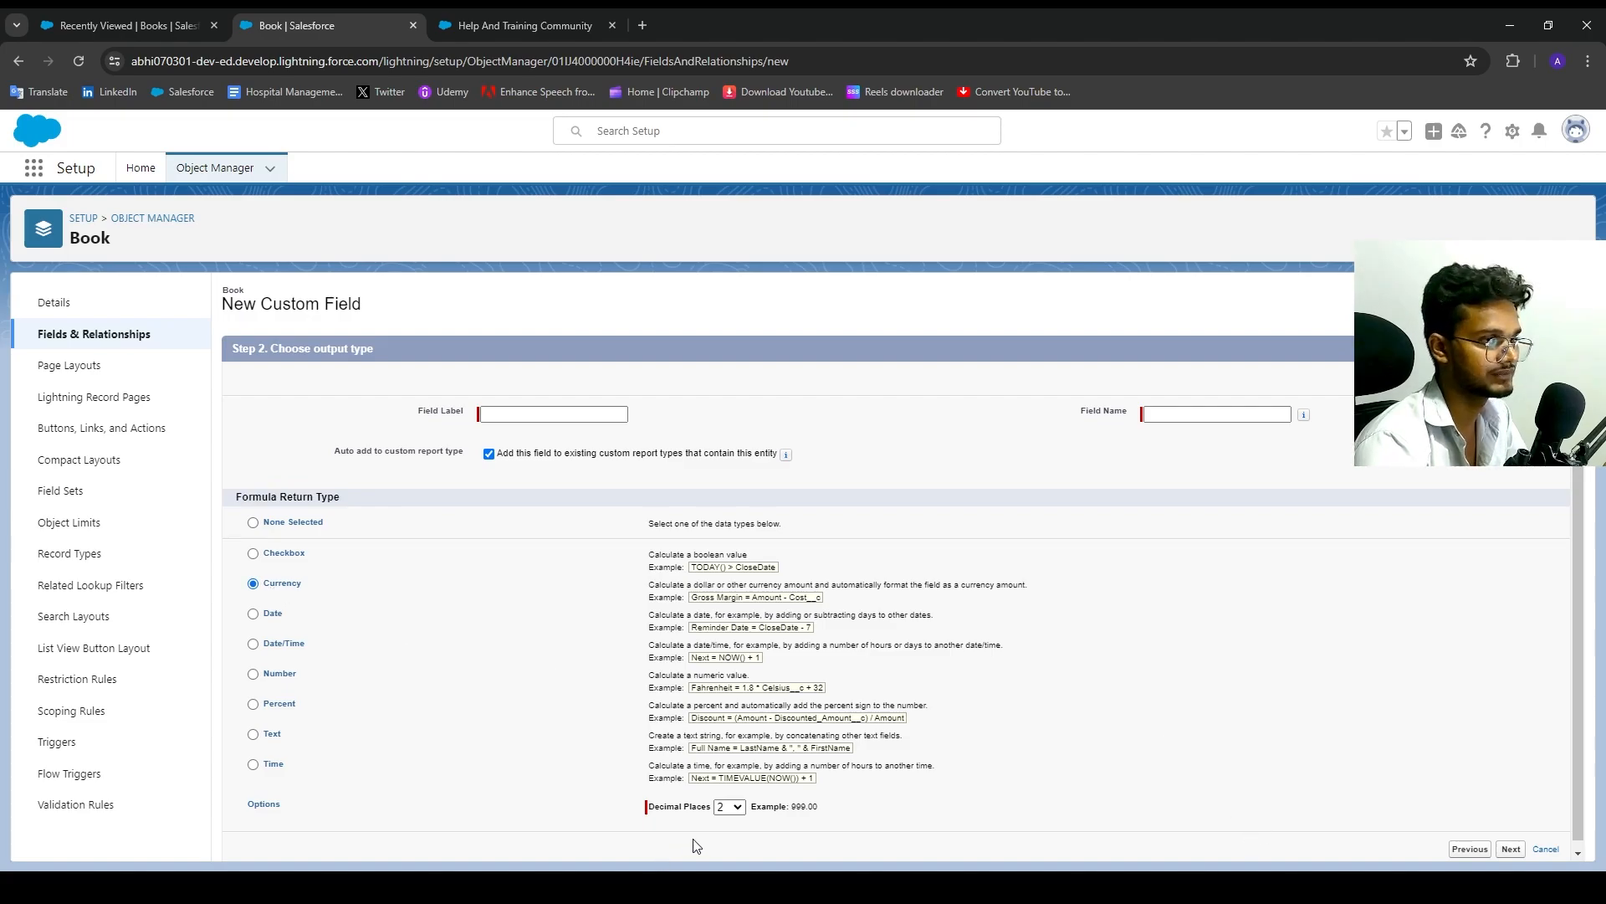
Label the formula field Final Price and continue to the formula entry.
{"action": "left_click", "coordinate": [1511, 848]}
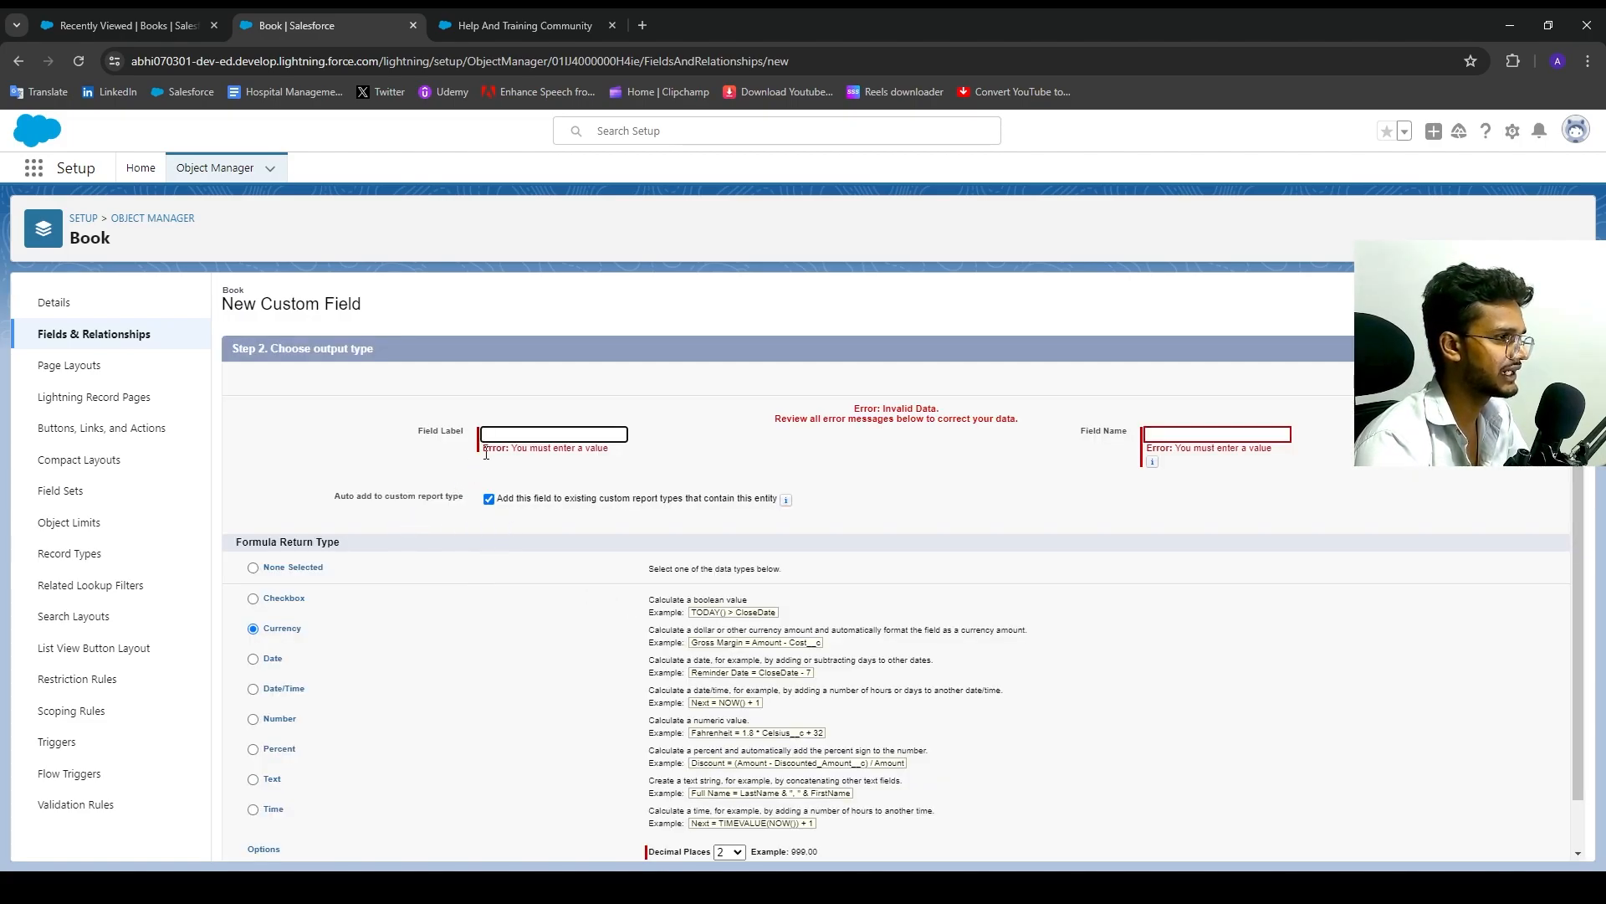
{"action": "left_click", "coordinate": [513, 435]}
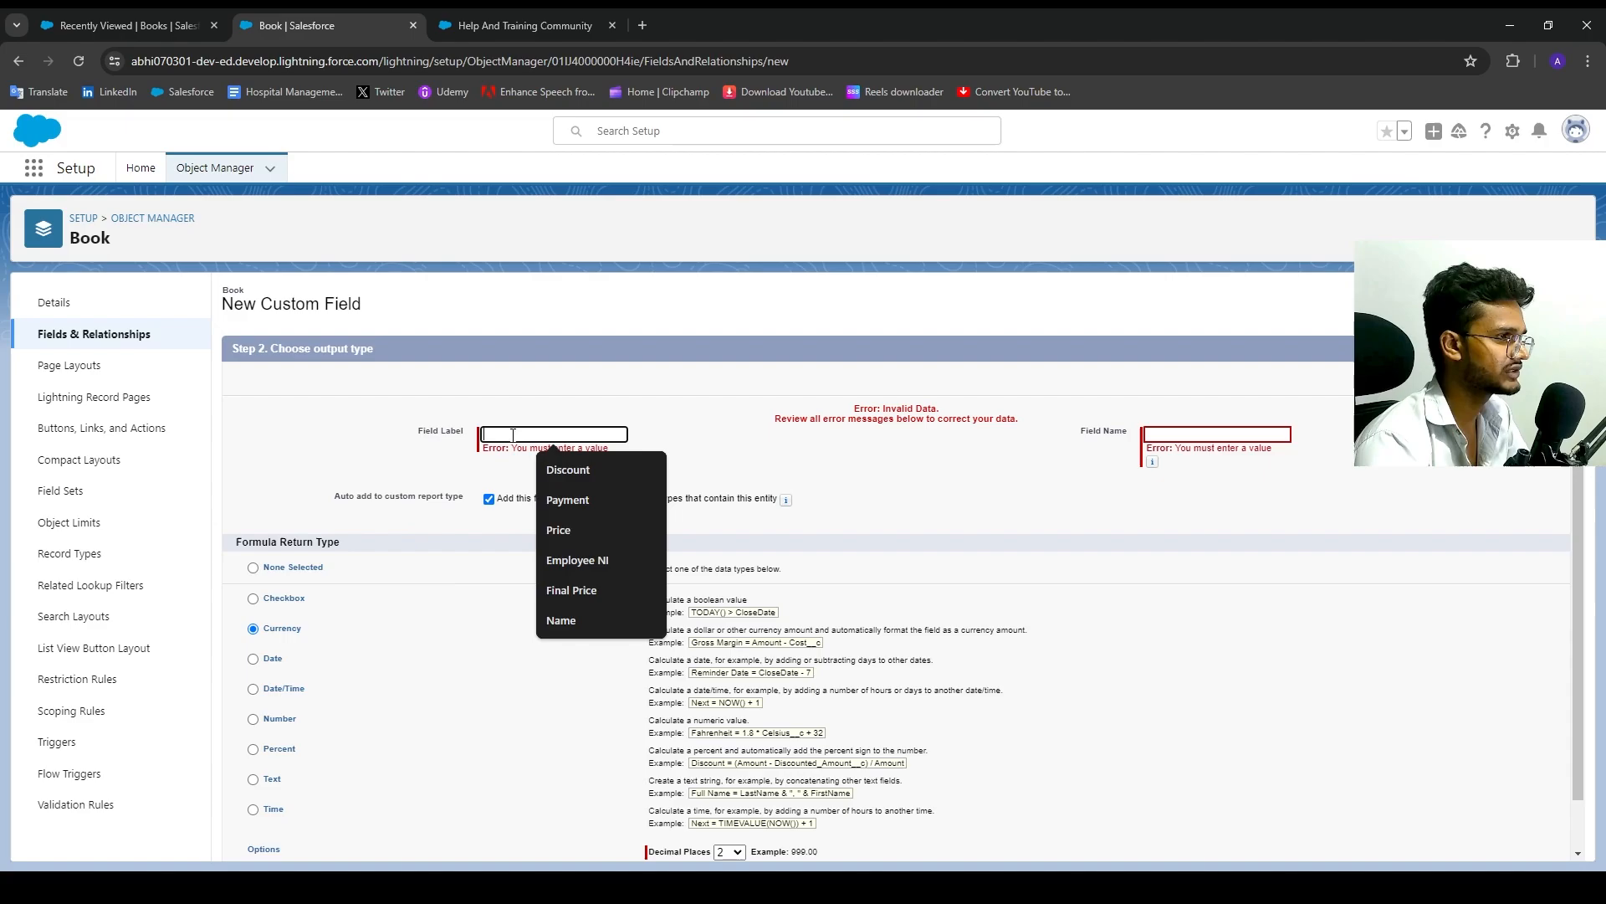
{"action": "left_click", "coordinate": [583, 590]}
{"action": "left_click", "coordinate": [1040, 502]}
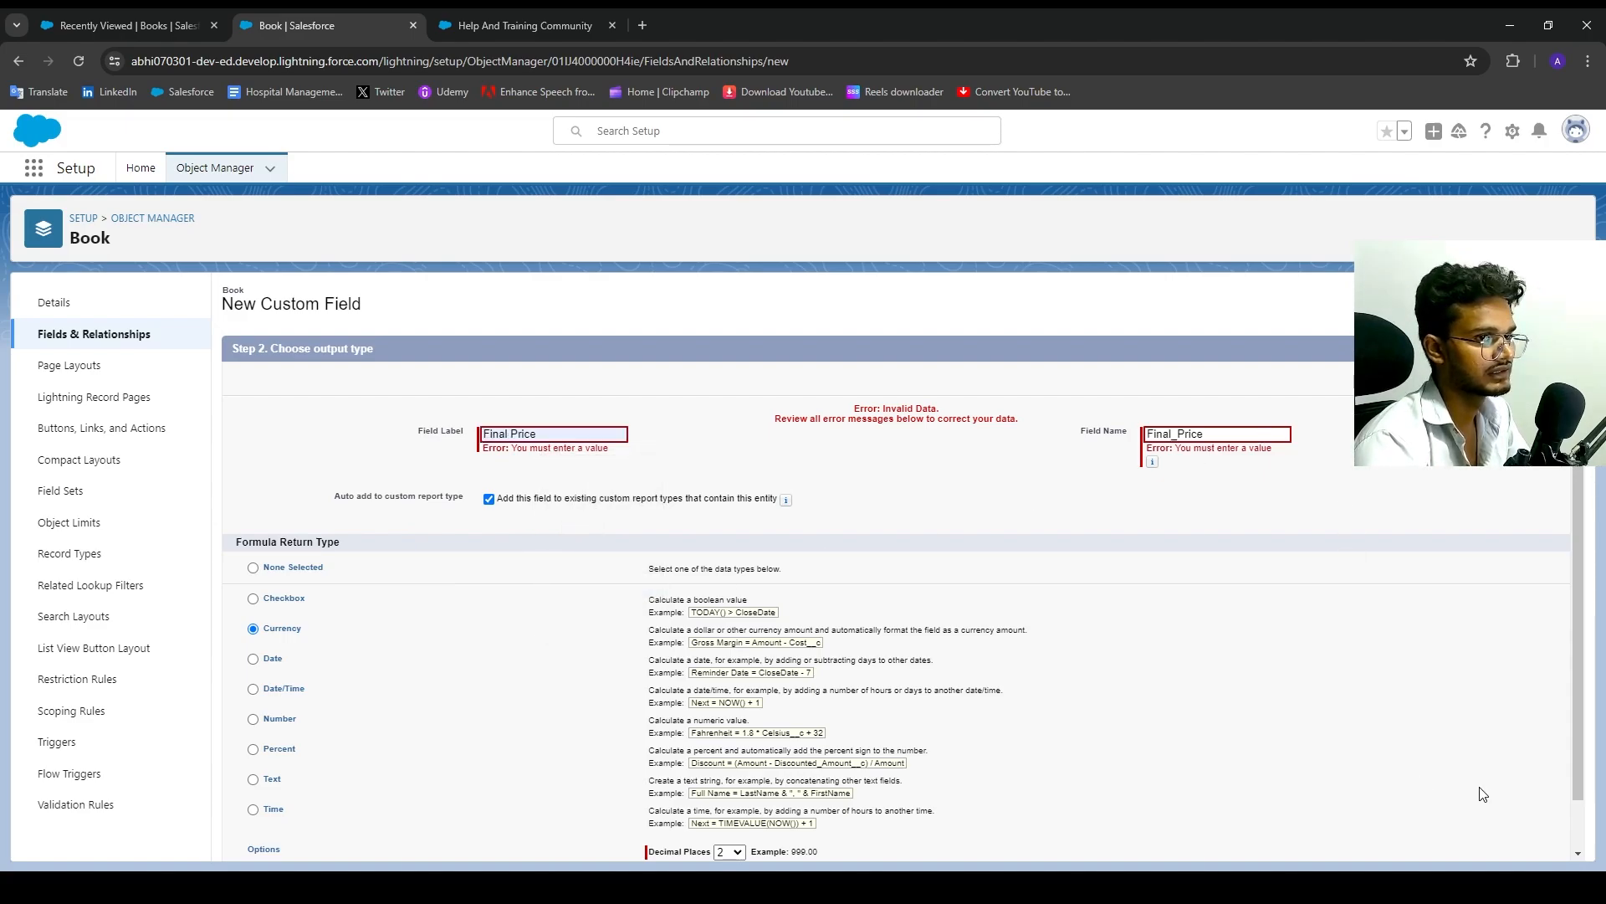
{"action": "scroll", "coordinate": [1480, 824], "scroll_direction": "down", "scroll_amount": 1}
{"action": "left_click", "coordinate": [1511, 841]}
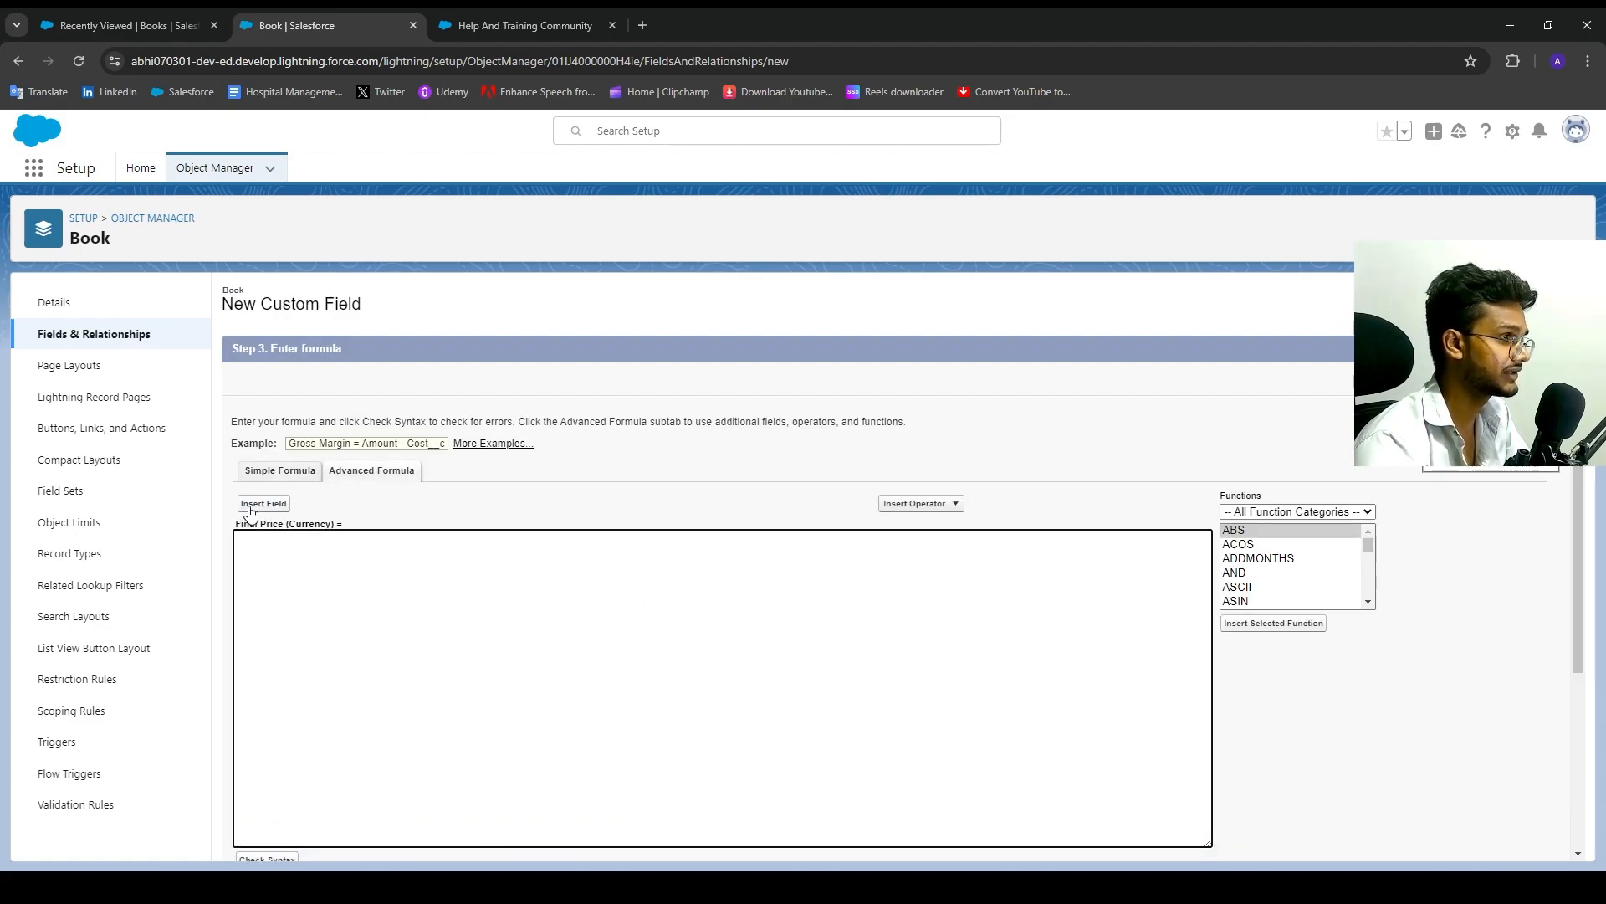
Examine the simple formula editor's field types, the Book merge fields and the available operators.
{"action": "left_click", "coordinate": [279, 470]}
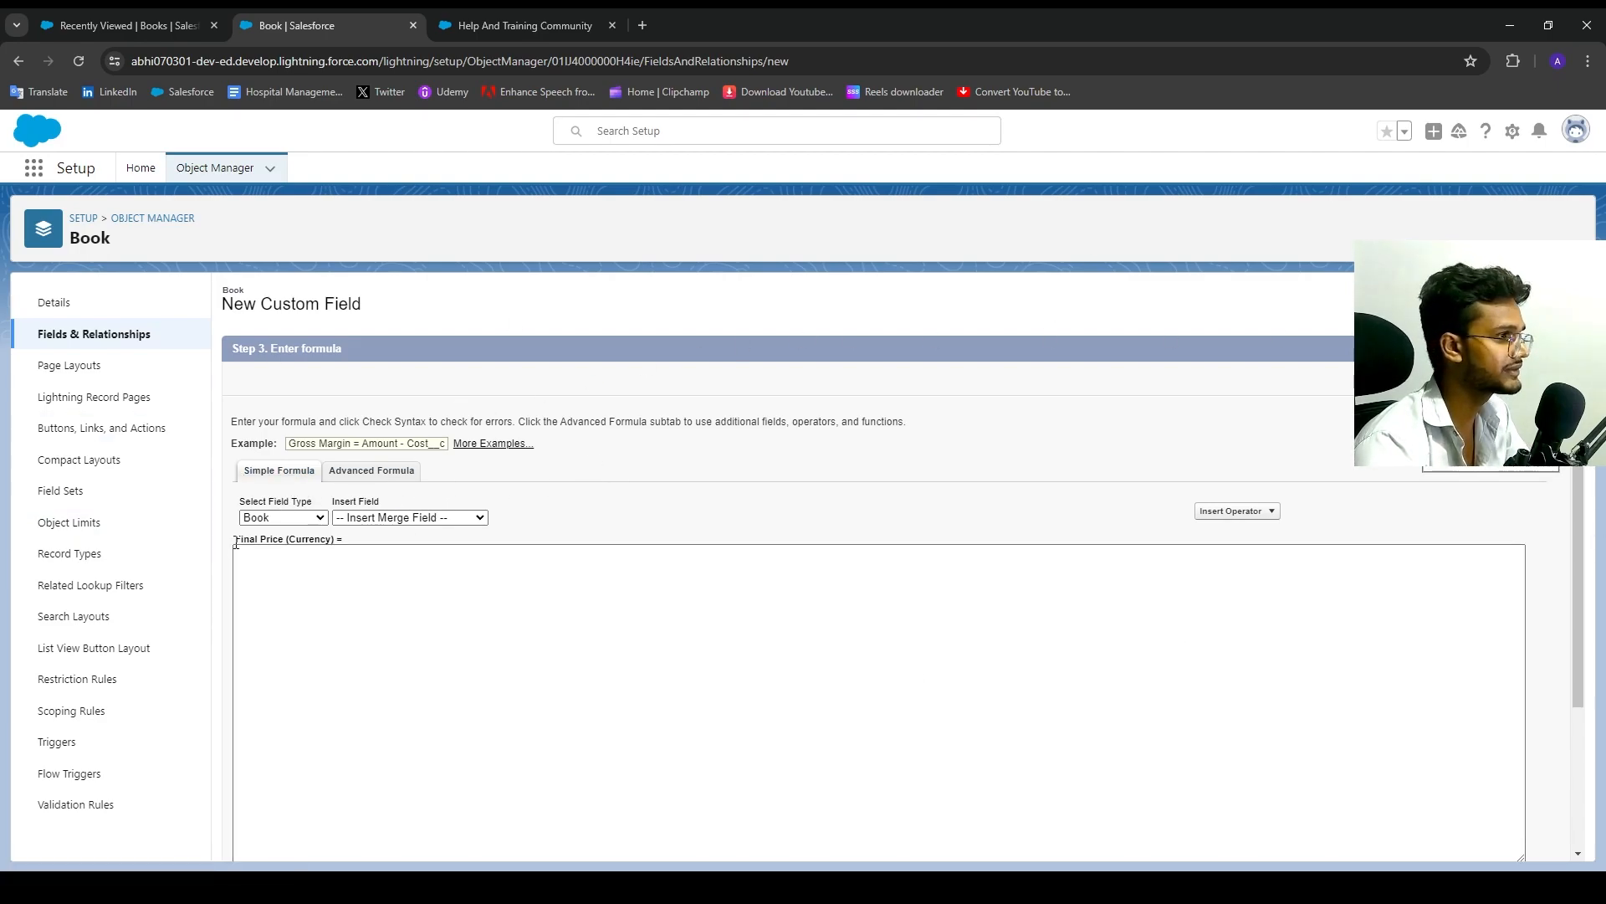
{"action": "left_click", "coordinate": [285, 518]}
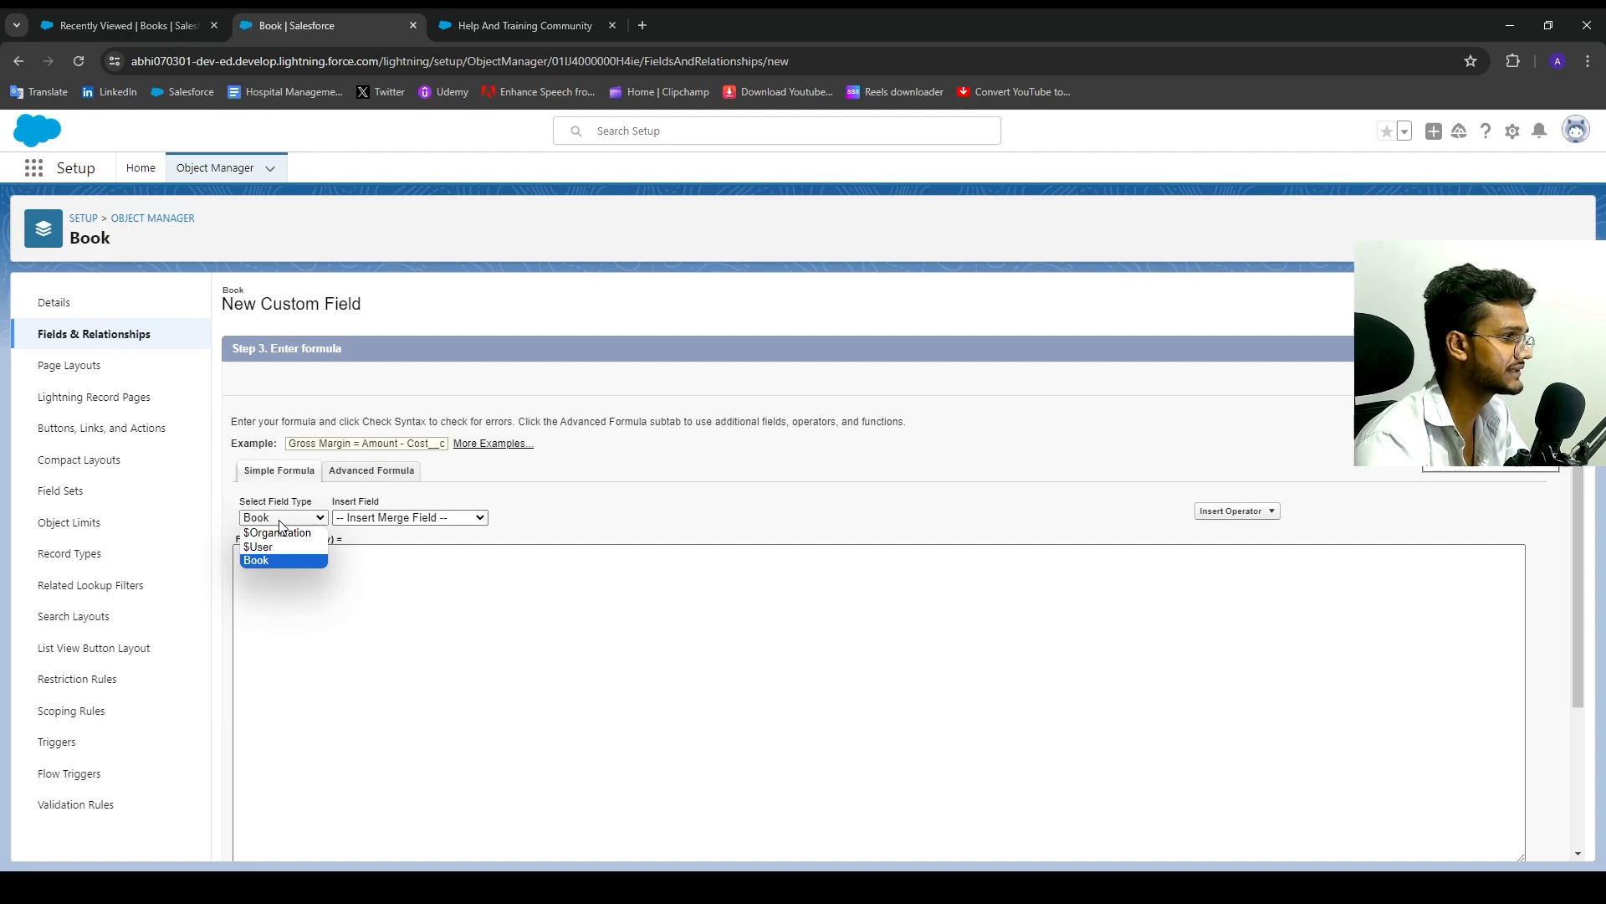
{"action": "left_click", "coordinate": [284, 564]}
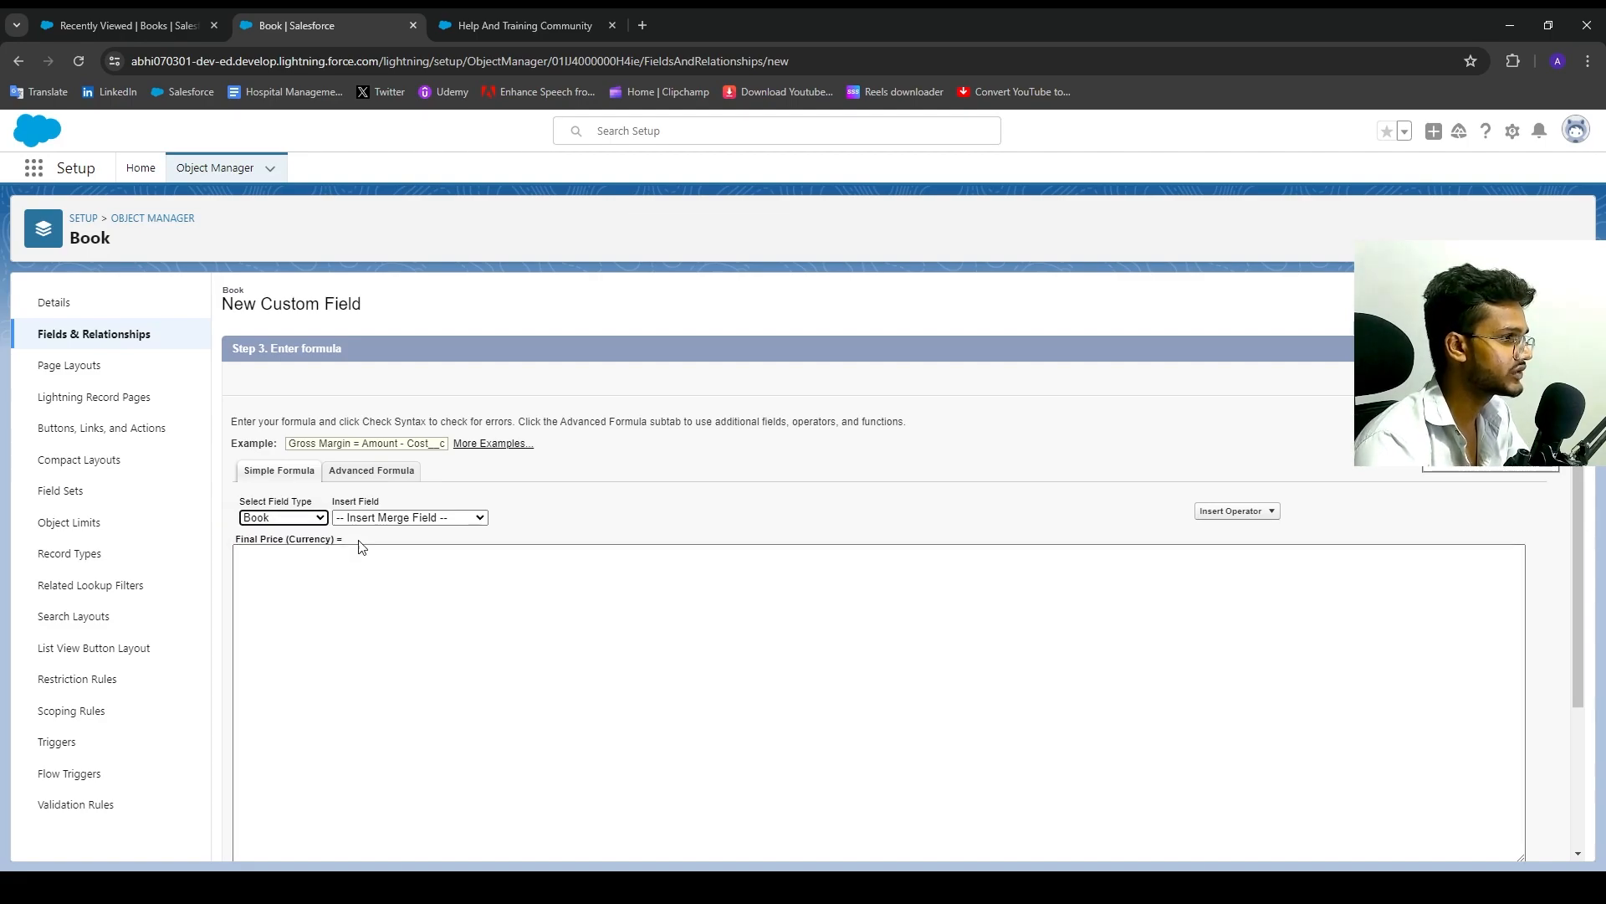
{"action": "left_click", "coordinate": [364, 519]}
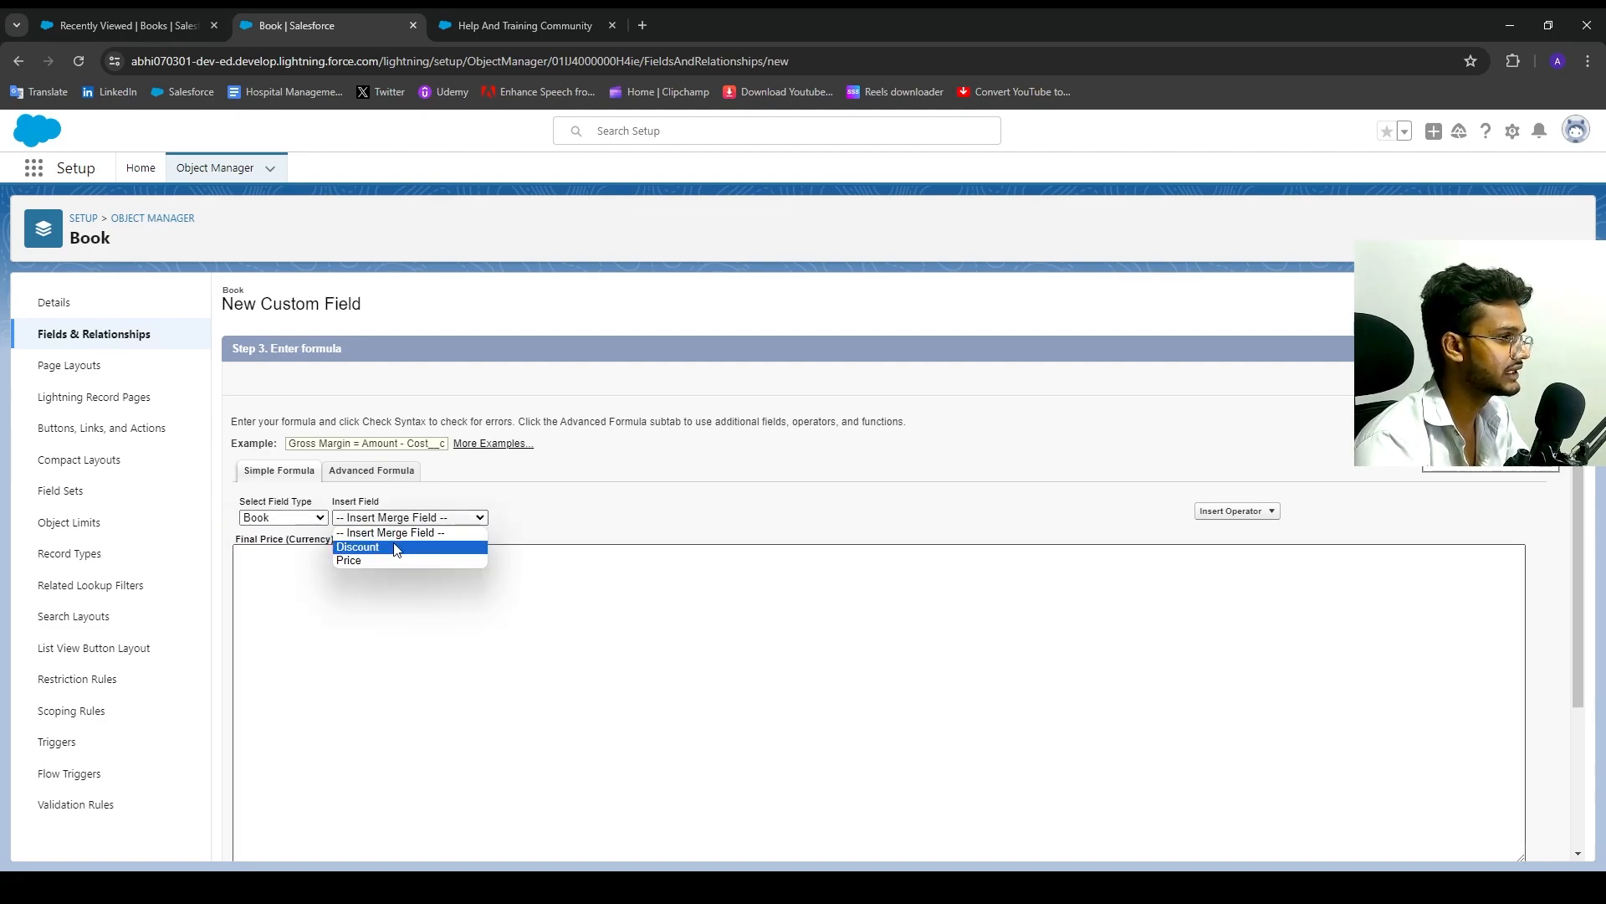
{"action": "left_click", "coordinate": [564, 555]}
{"action": "left_click", "coordinate": [1230, 512]}
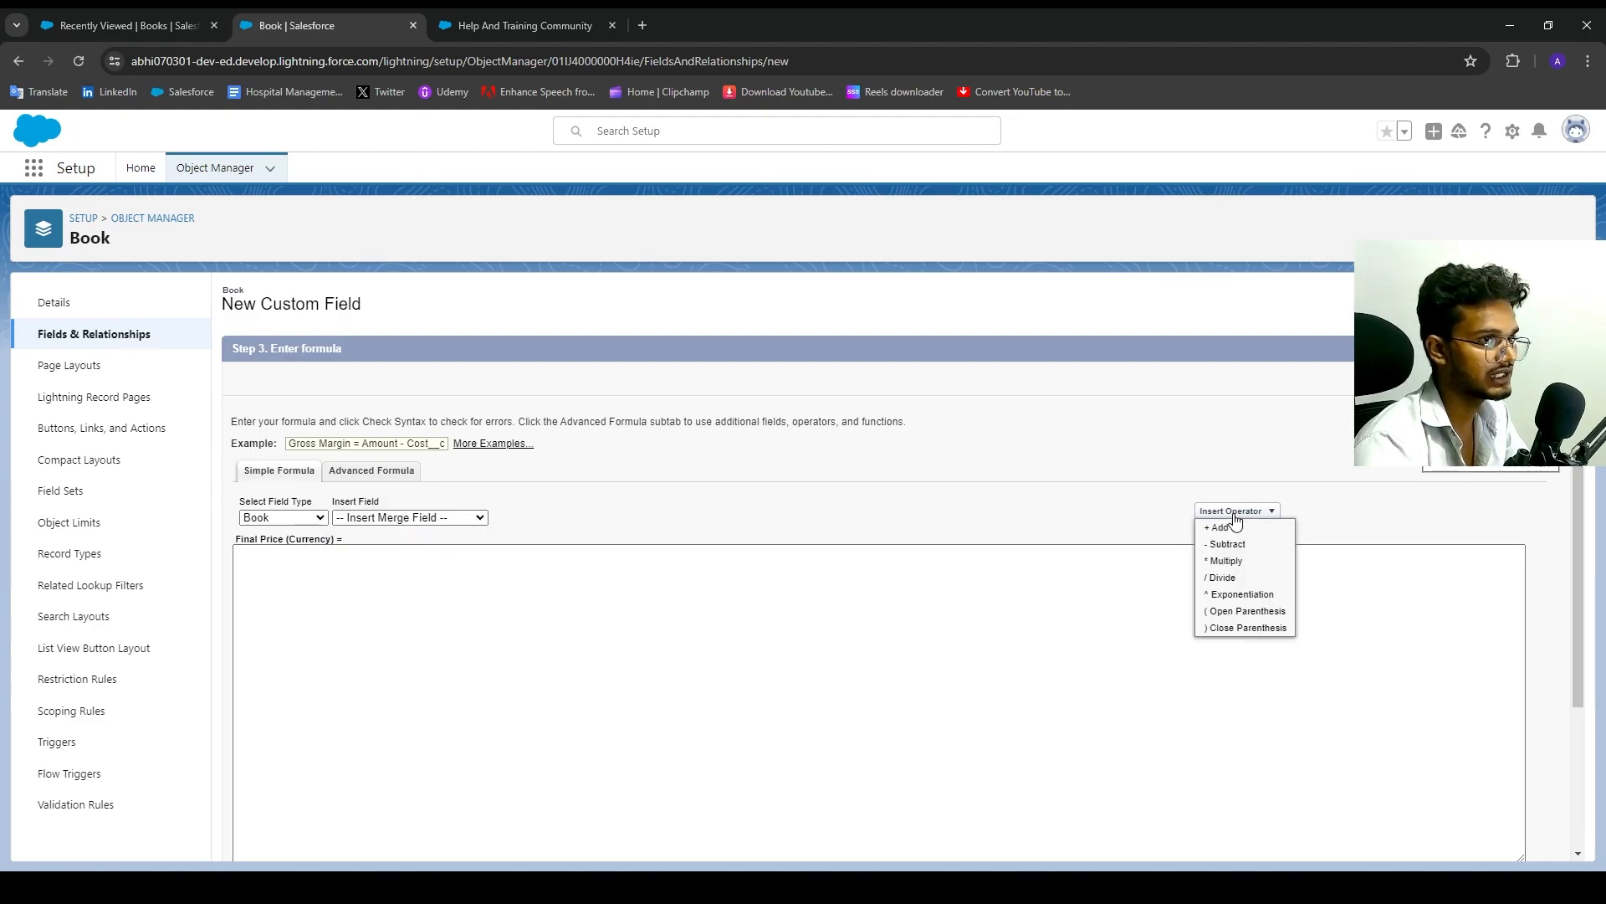
{"action": "left_click", "coordinate": [1237, 676]}
{"action": "scroll", "coordinate": [435, 485], "scroll_direction": "down", "scroll_amount": 2}
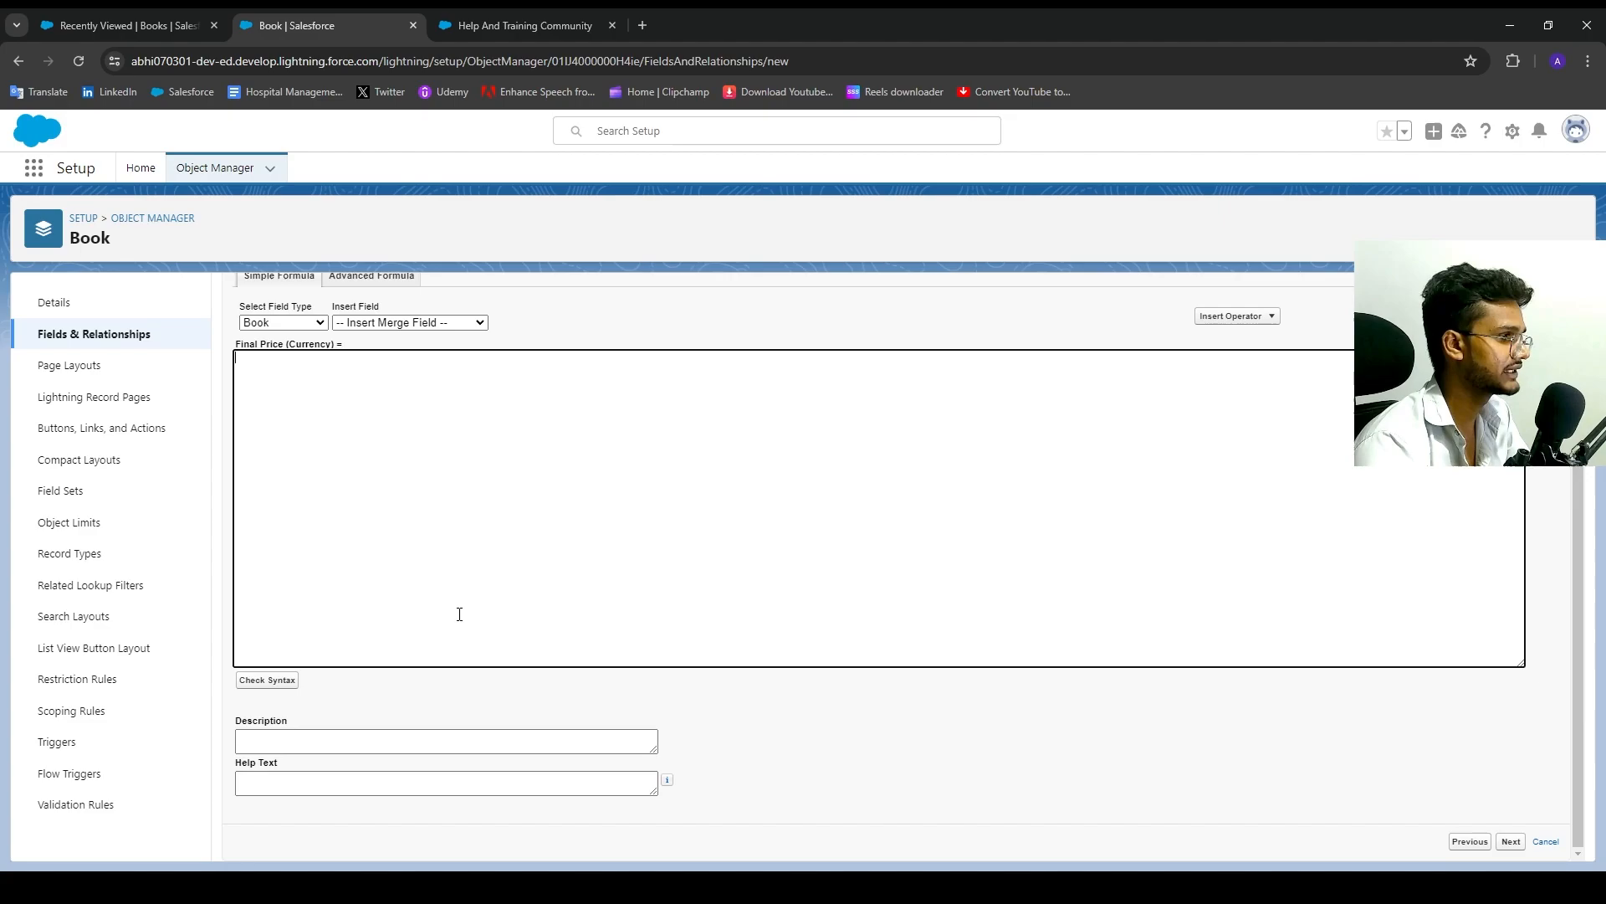
{"action": "scroll", "coordinate": [461, 551], "scroll_direction": "up", "scroll_amount": 2}
Insert the Book object's Price field into the Final Price formula in the advanced formula editor.
{"action": "left_click", "coordinate": [371, 470]}
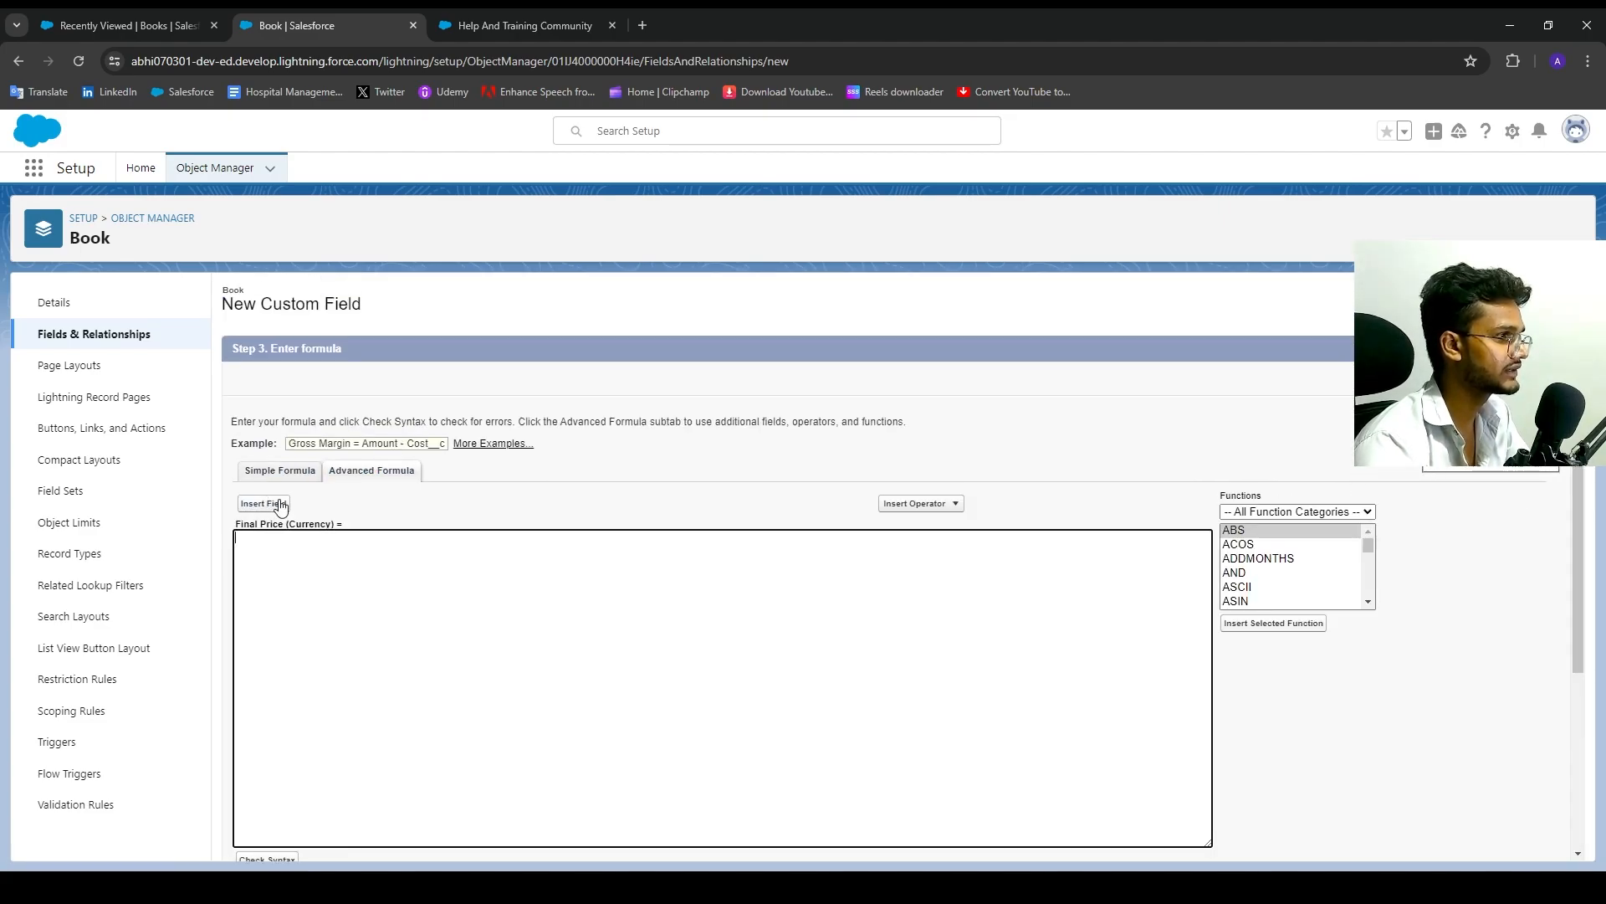
{"action": "left_click", "coordinate": [915, 503]}
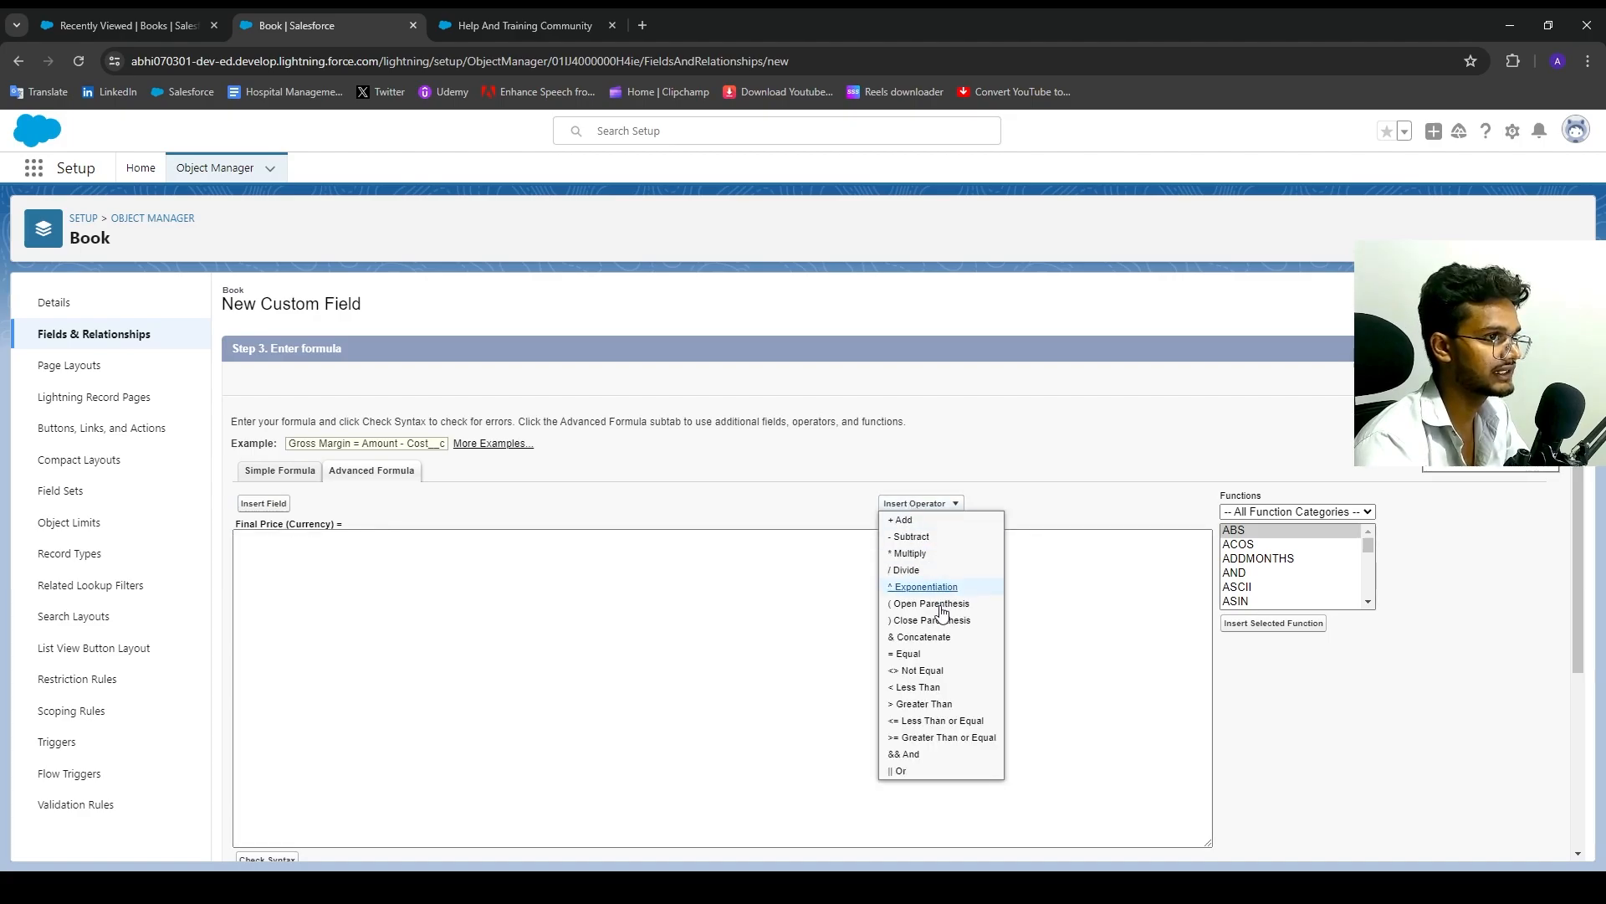
{"action": "left_click", "coordinate": [284, 504]}
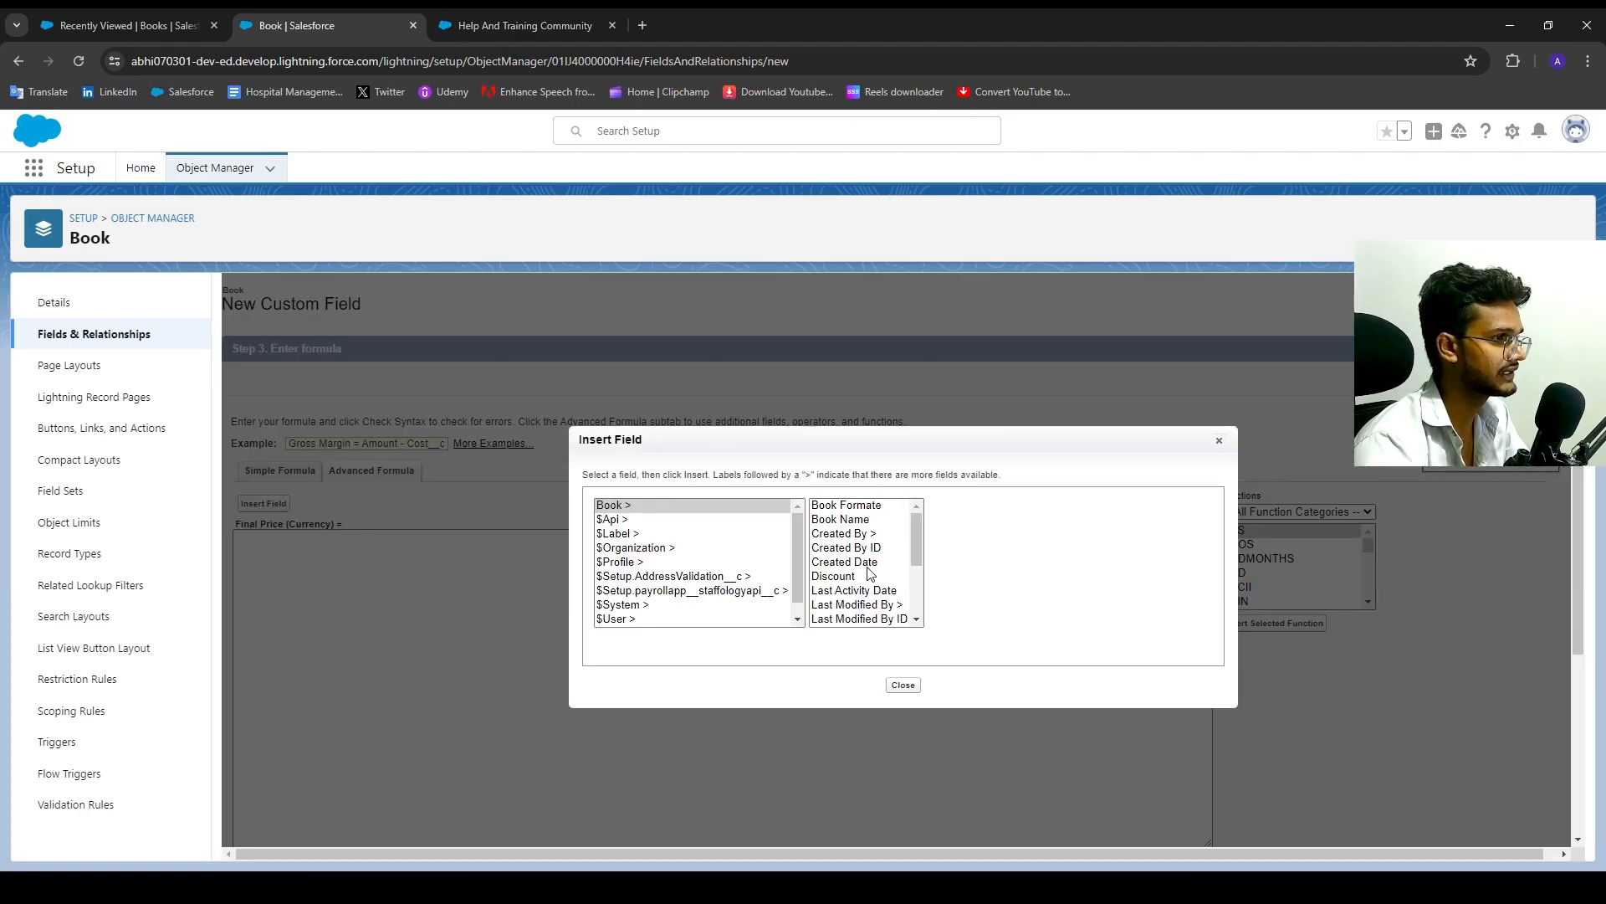
{"action": "scroll", "coordinate": [666, 588], "scroll_direction": "down", "scroll_amount": 1}
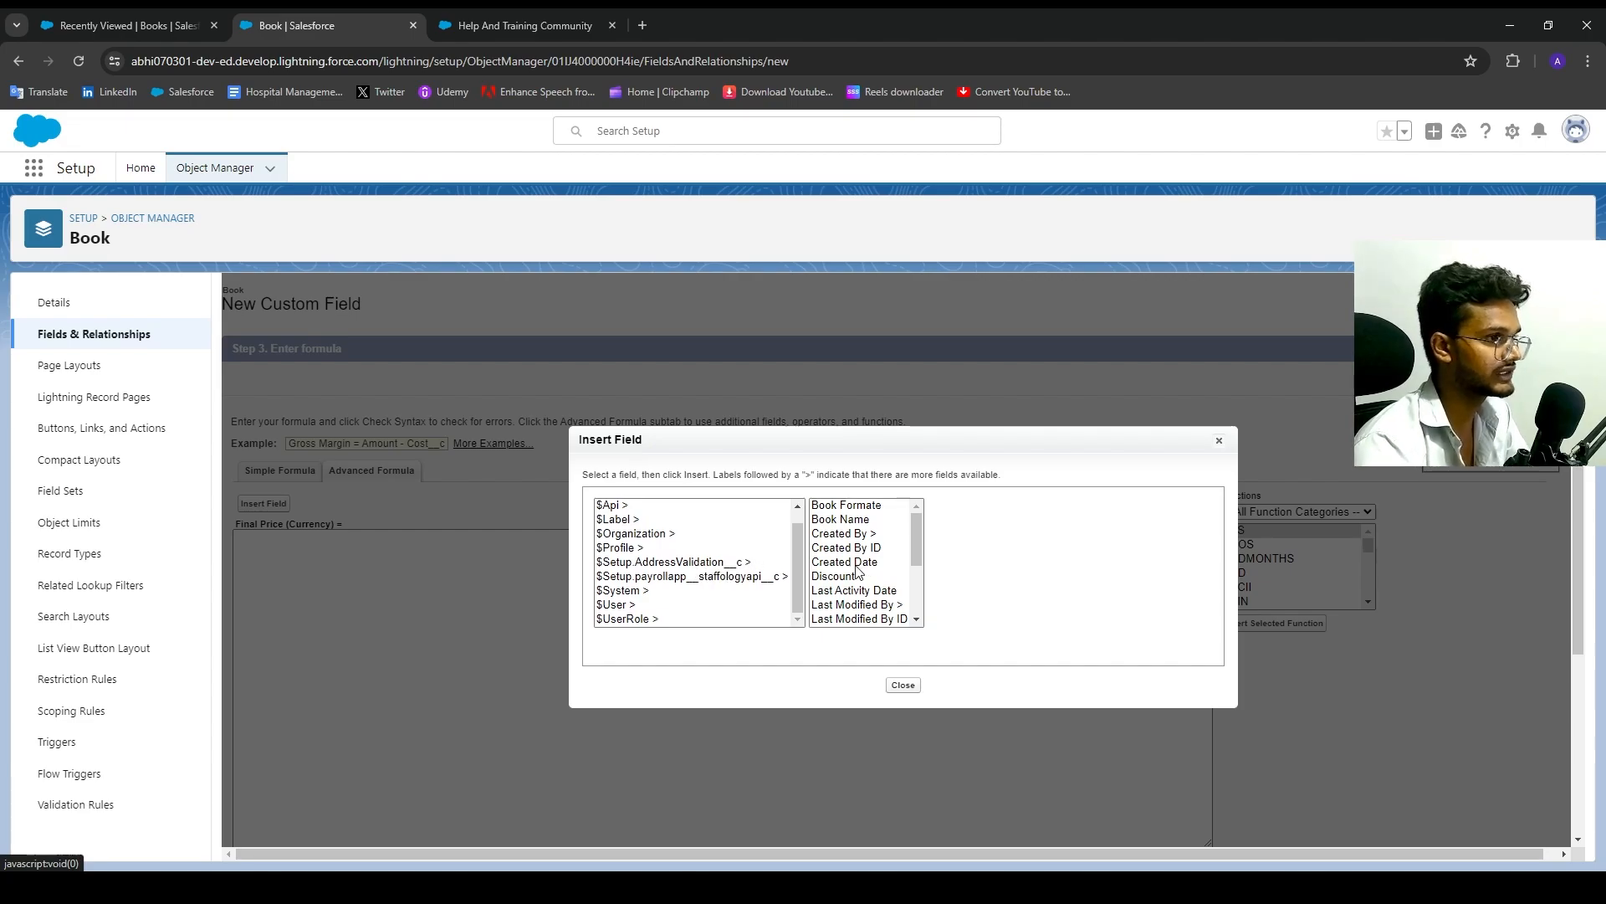
{"action": "scroll", "coordinate": [857, 590], "scroll_direction": "down", "scroll_amount": 3}
{"action": "scroll", "coordinate": [858, 592], "scroll_direction": "down", "scroll_amount": 3}
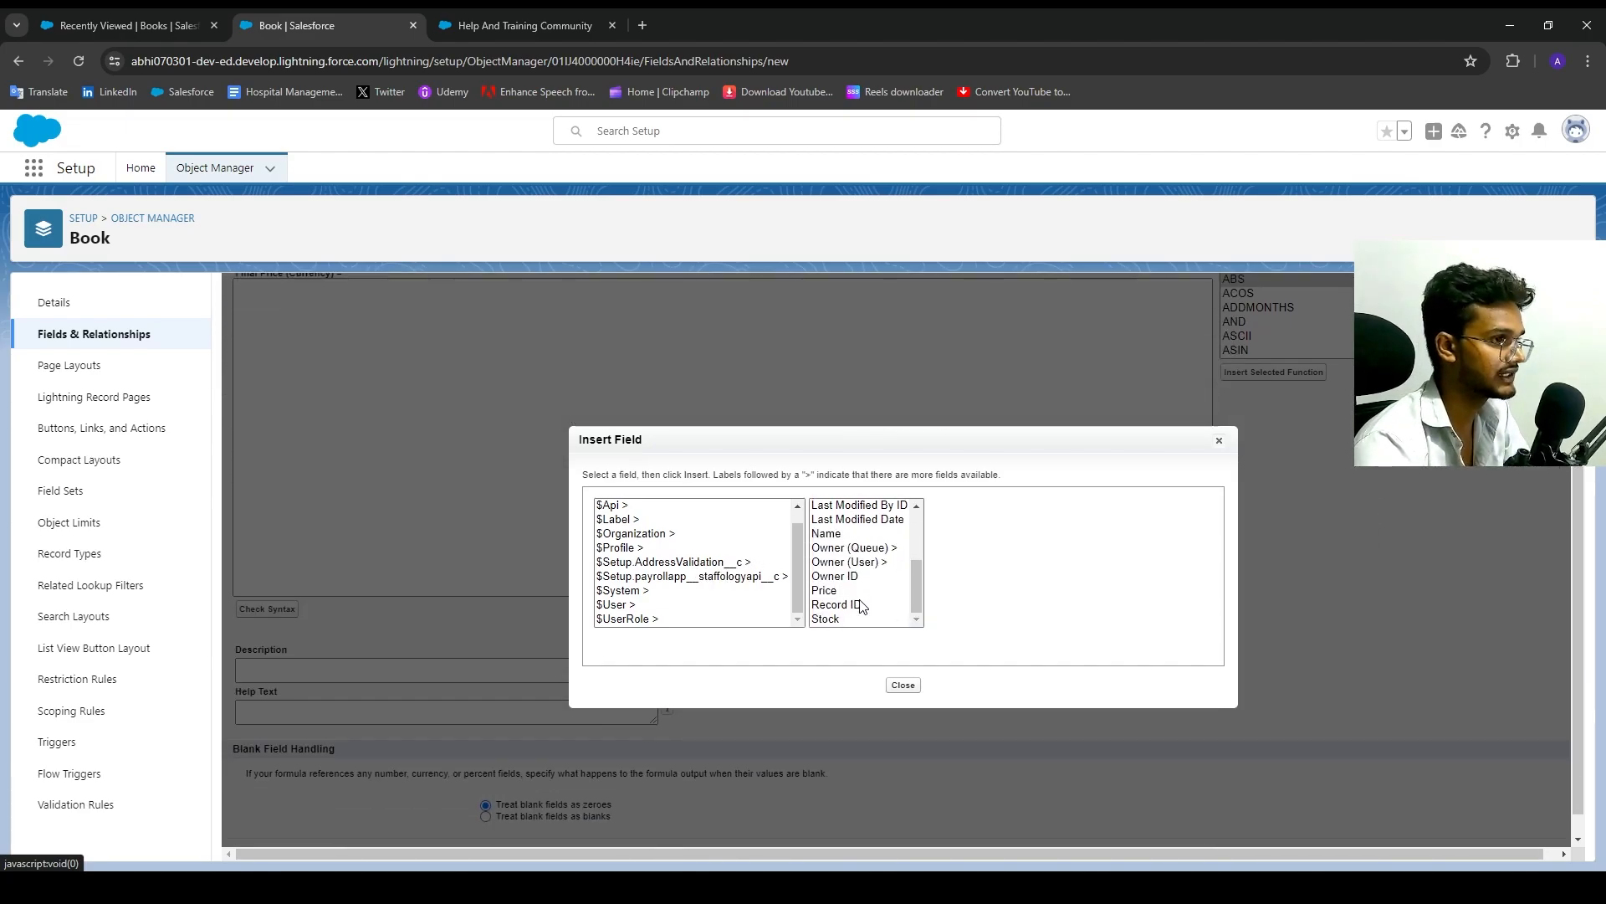
{"action": "scroll", "coordinate": [860, 590], "scroll_direction": "up", "scroll_amount": 3}
{"action": "scroll", "coordinate": [866, 583], "scroll_direction": "up", "scroll_amount": 1}
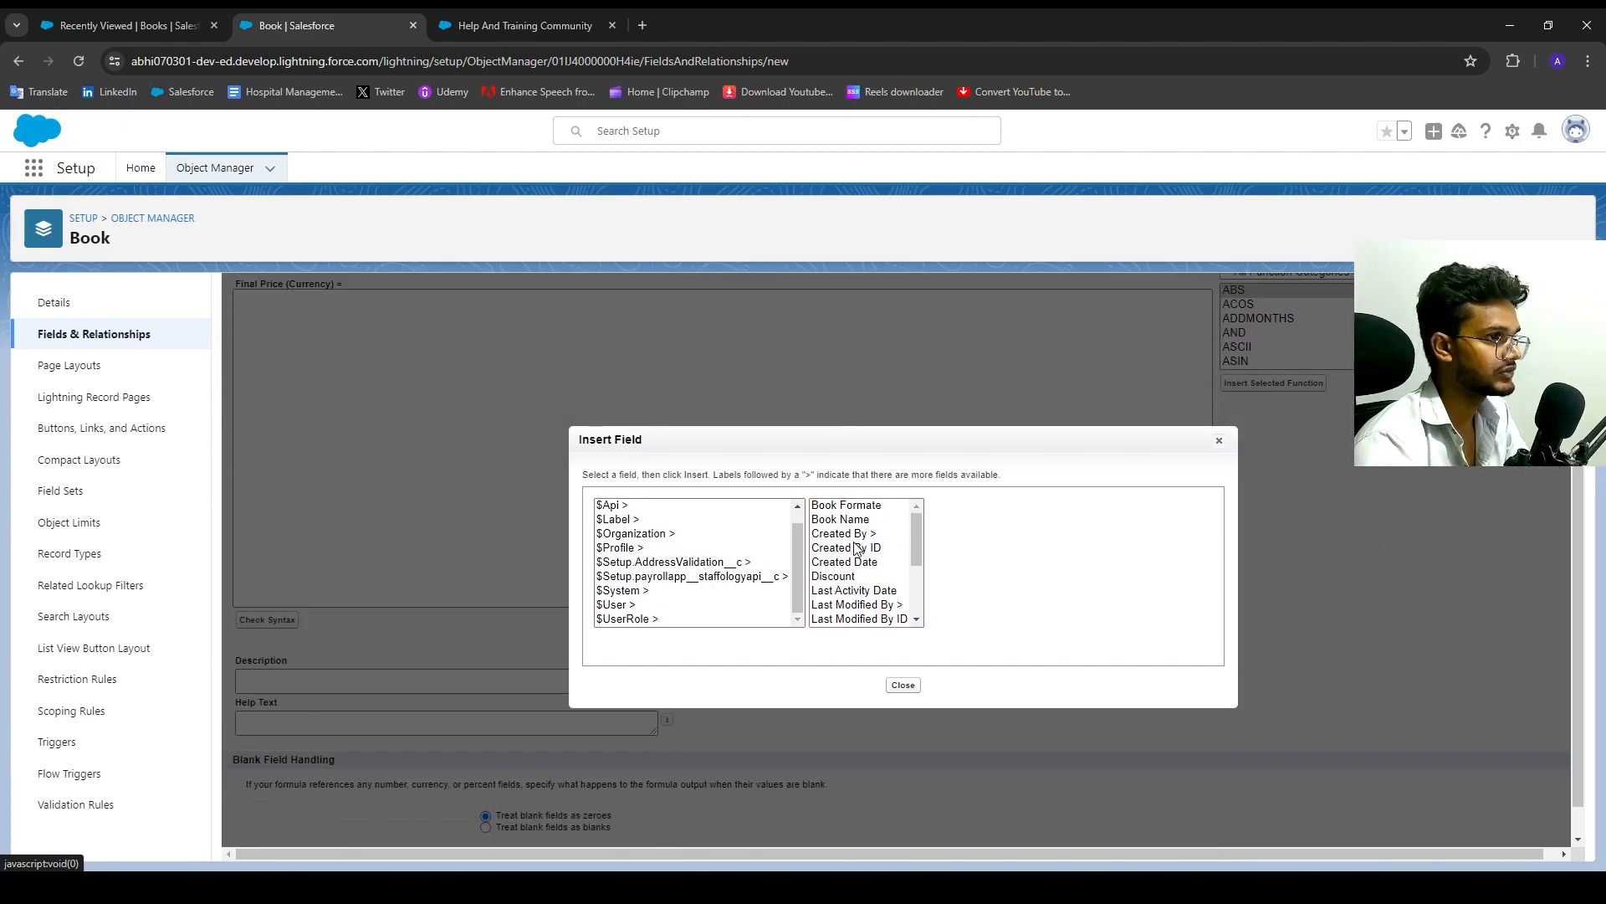
{"action": "scroll", "coordinate": [841, 590], "scroll_direction": "down", "scroll_amount": 2}
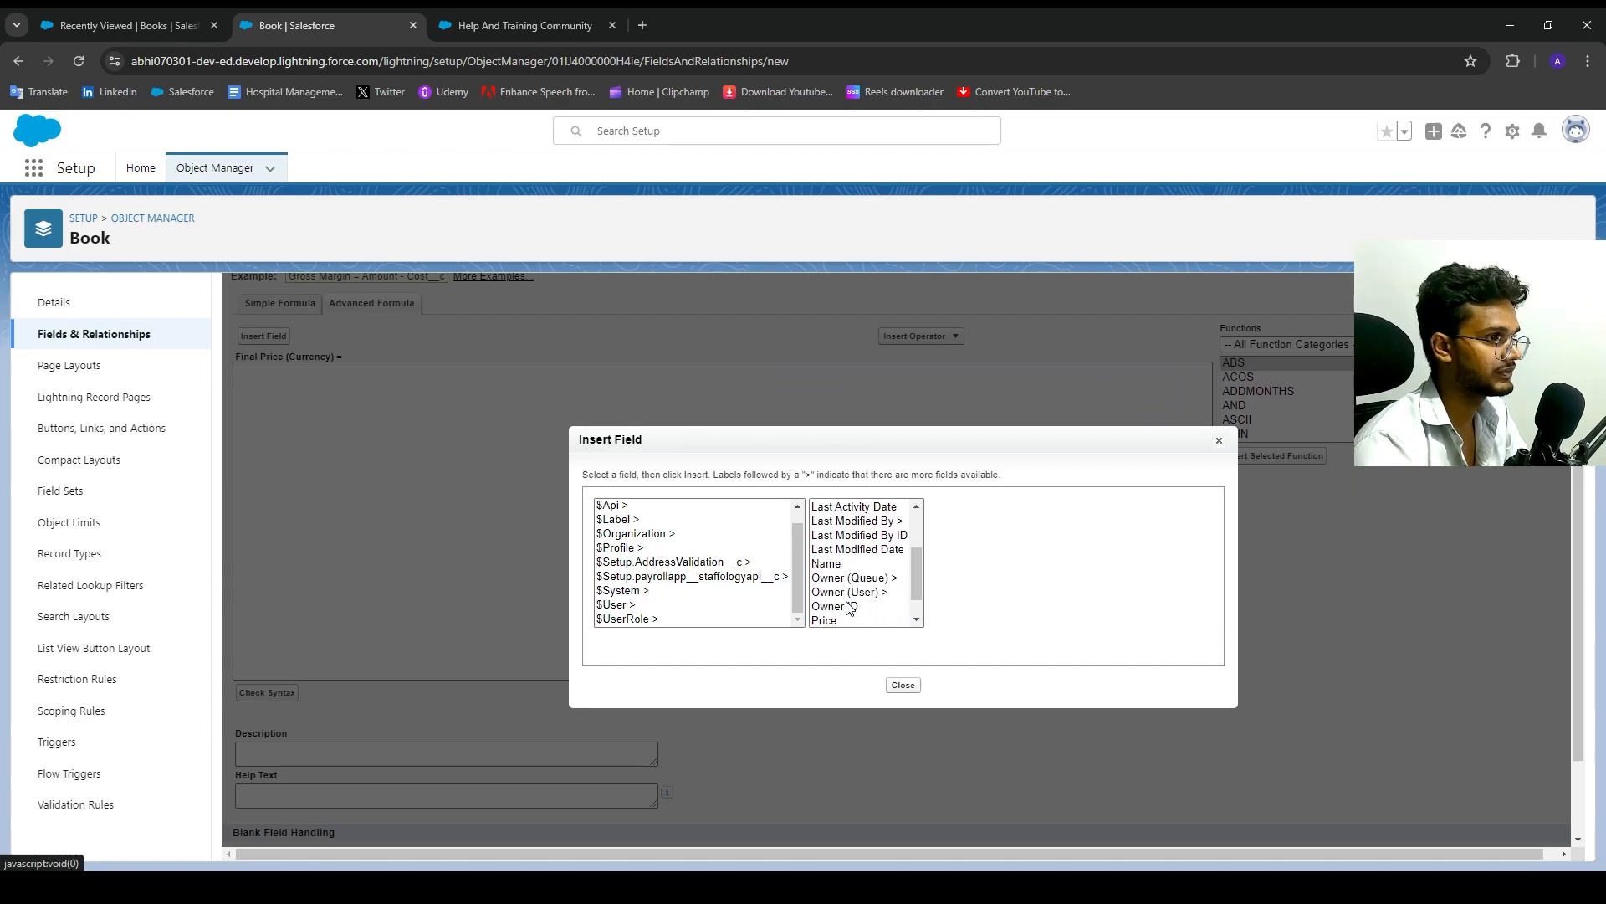
{"action": "left_click", "coordinate": [840, 620]}
{"action": "left_click", "coordinate": [975, 600]}
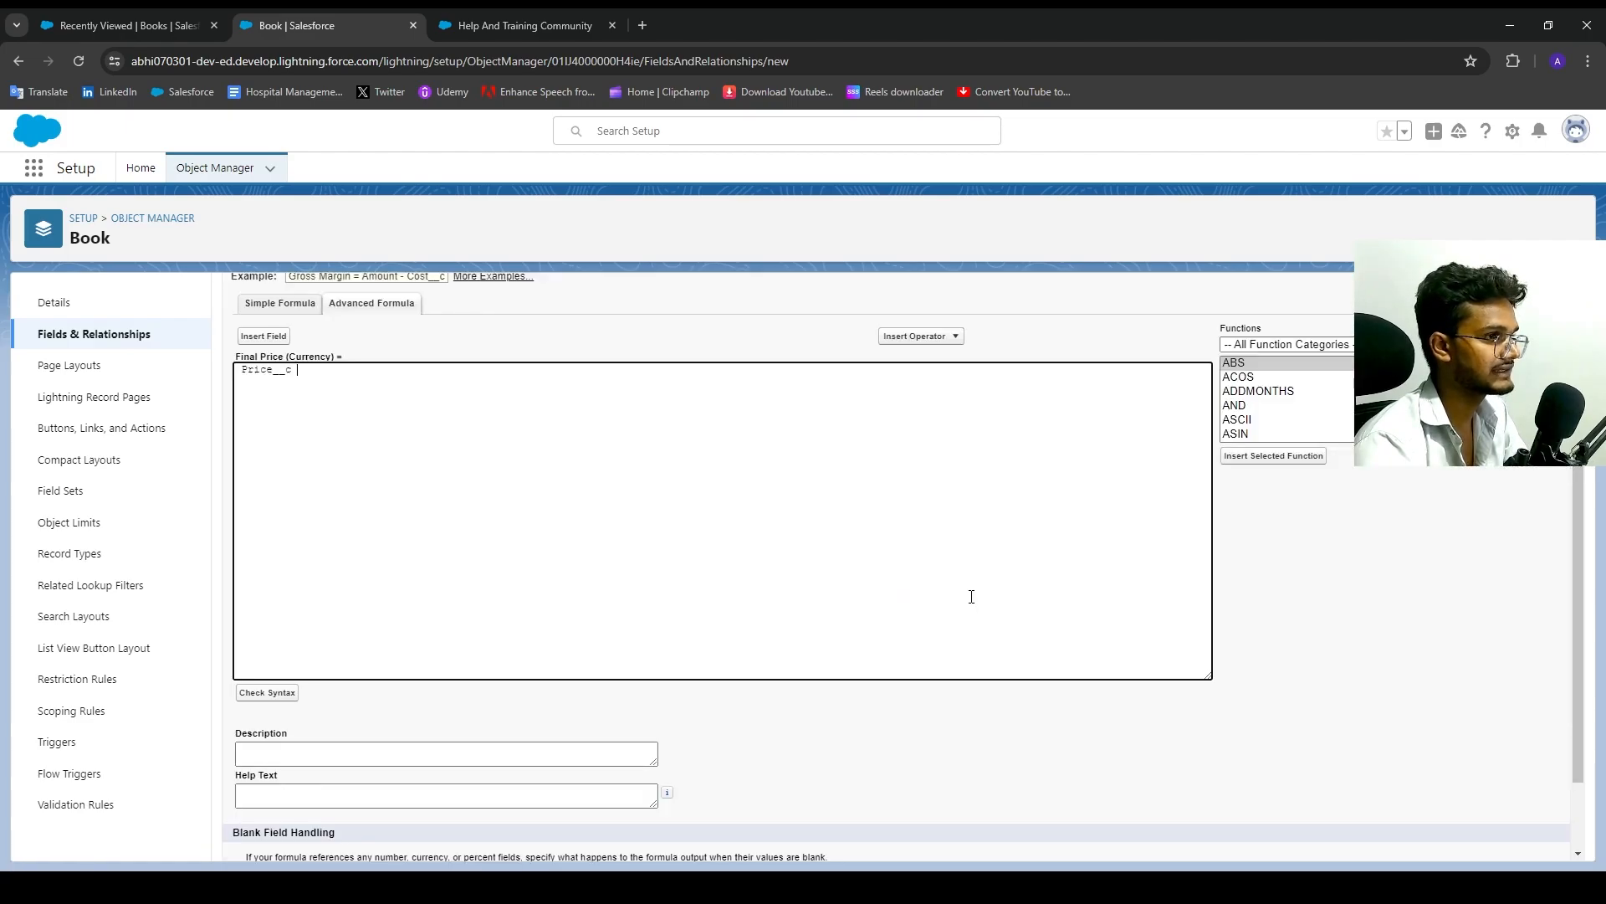
Complete the formula as Price__c - (Price__c * Discount__c), inserting the Discount field from the Book object.
{"action": "type", "text": "- ()"}
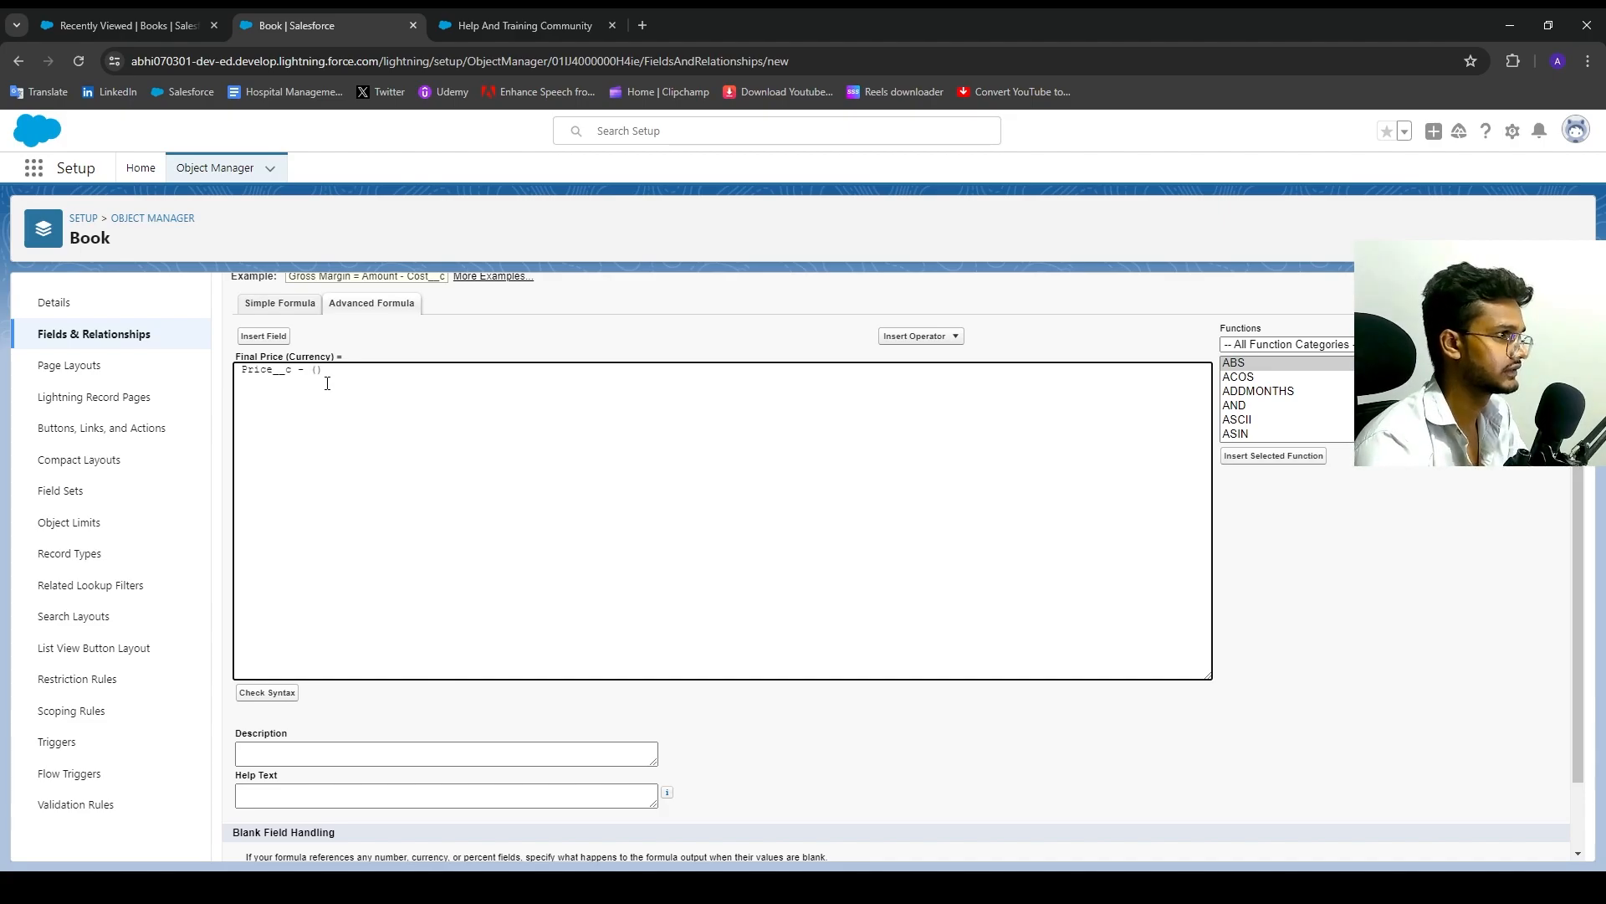
{"action": "key", "text": "Left"}
{"action": "type", "text": "Price__c"}
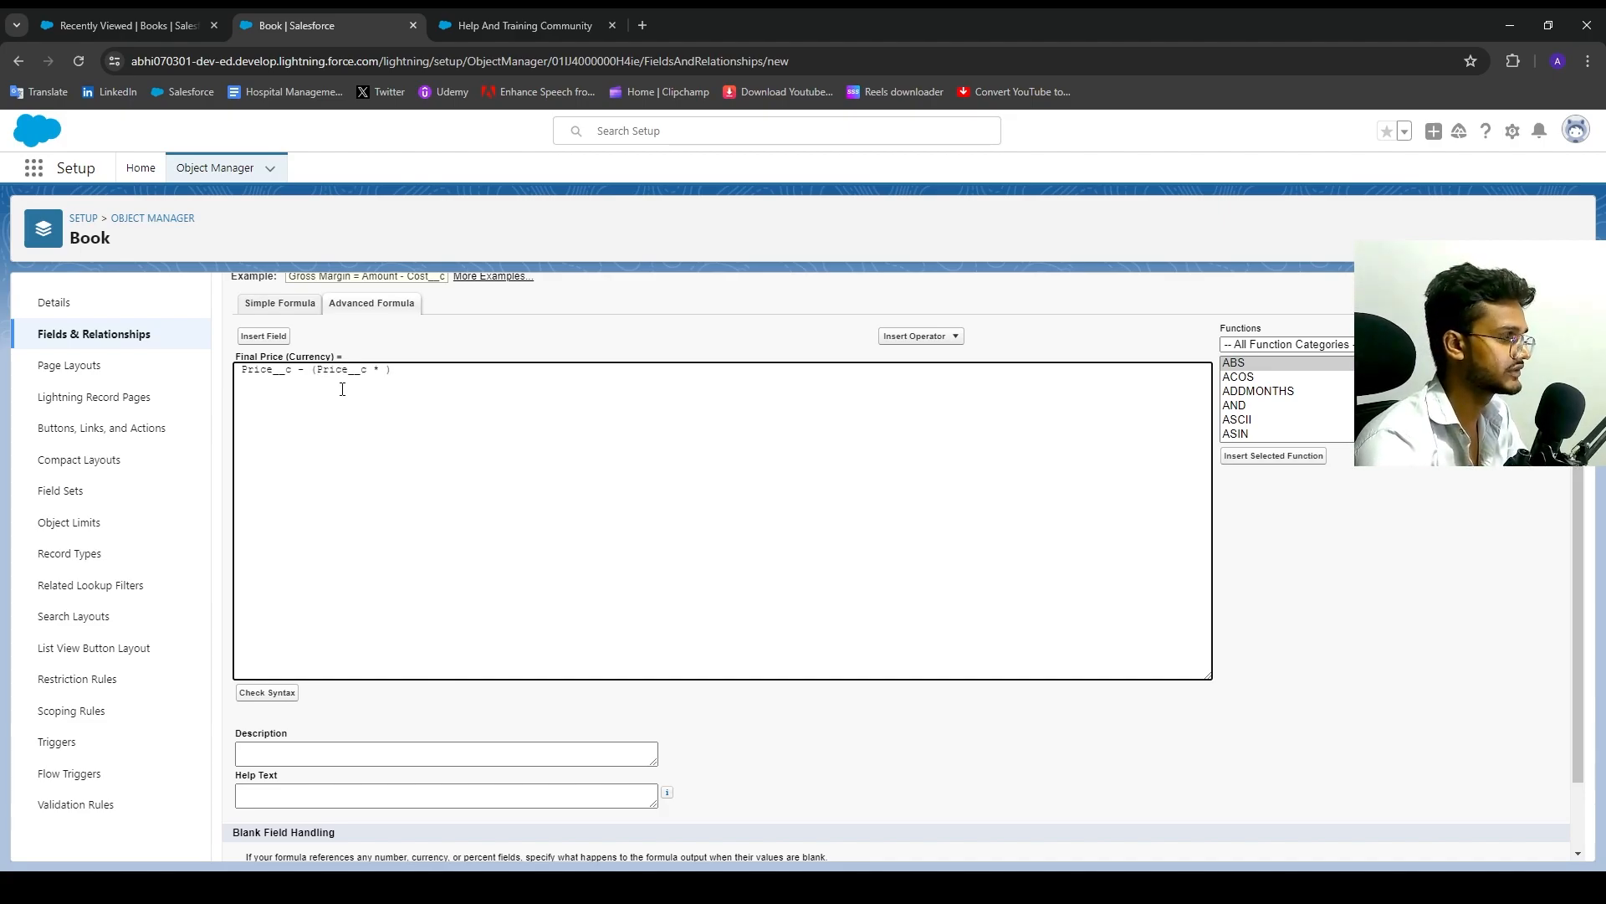
{"action": "left_click", "coordinate": [266, 335]}
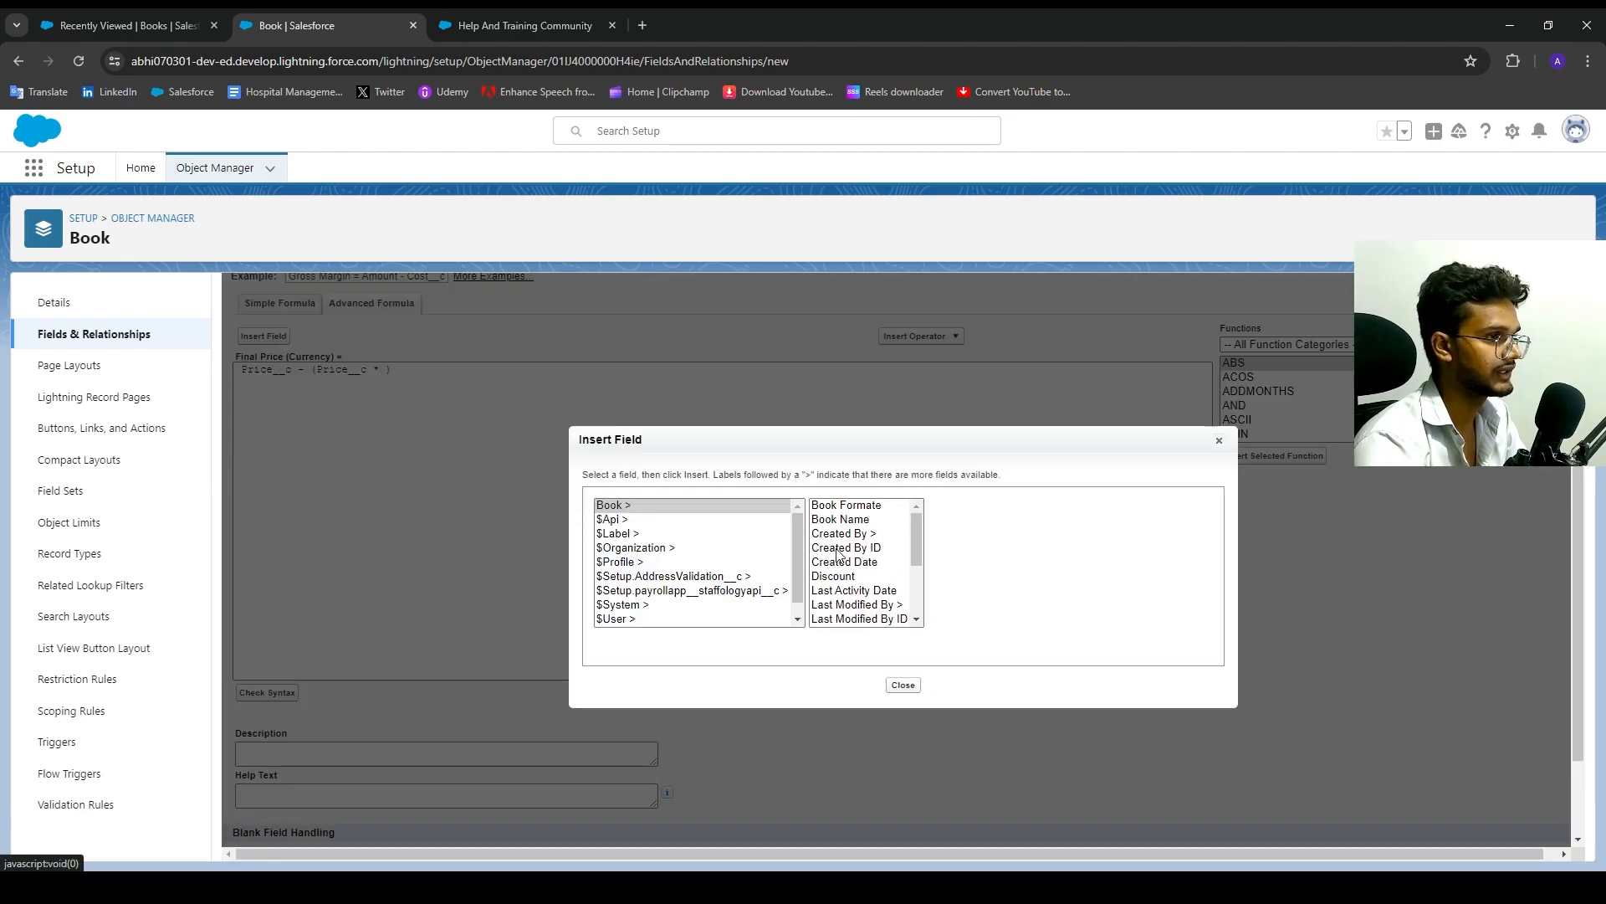
{"action": "left_click", "coordinate": [837, 575]}
{"action": "left_click", "coordinate": [982, 593]}
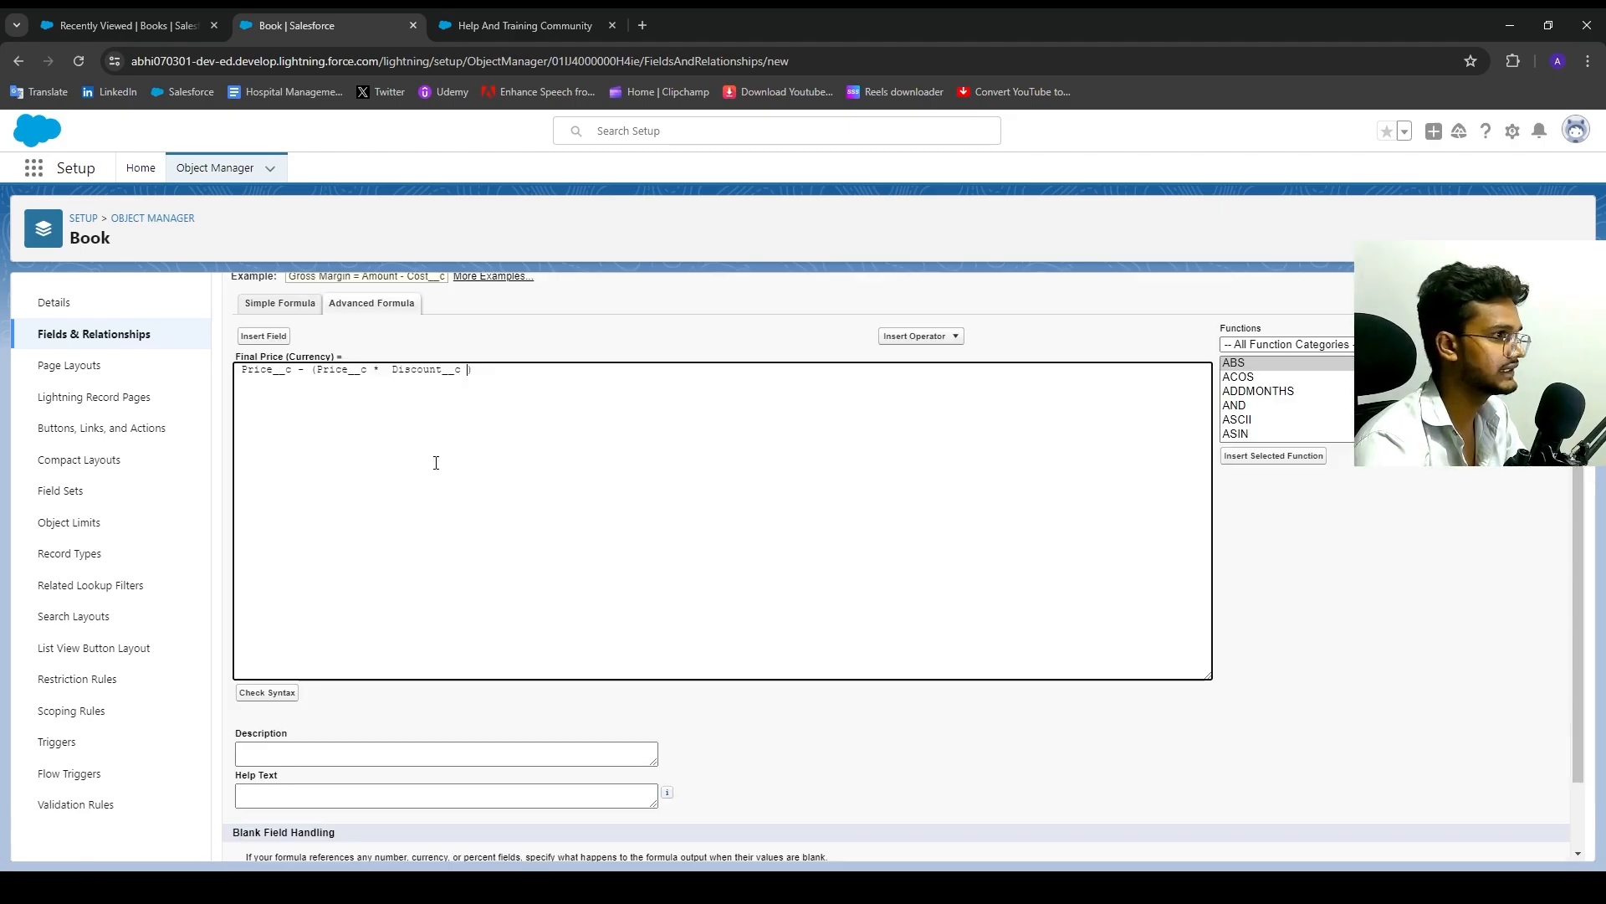
Review the price and discount parts of the formula and read the blank field handling explanation.
{"action": "left_click_drag", "start_coordinate": [314, 373], "coordinate": [500, 377]}
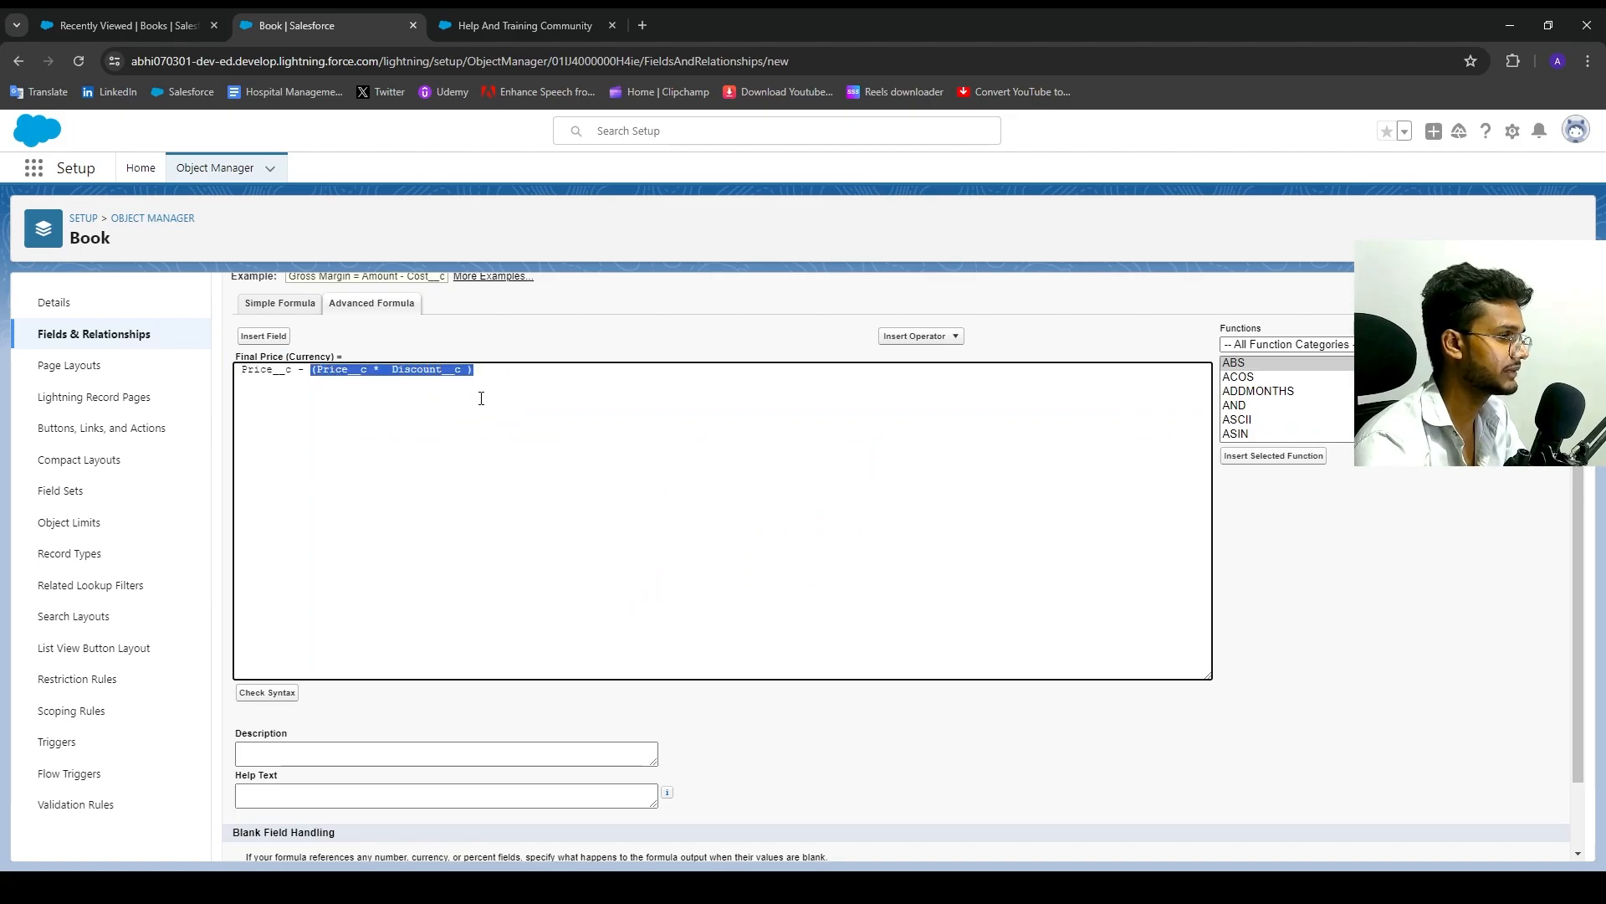
{"action": "left_click", "coordinate": [482, 399]}
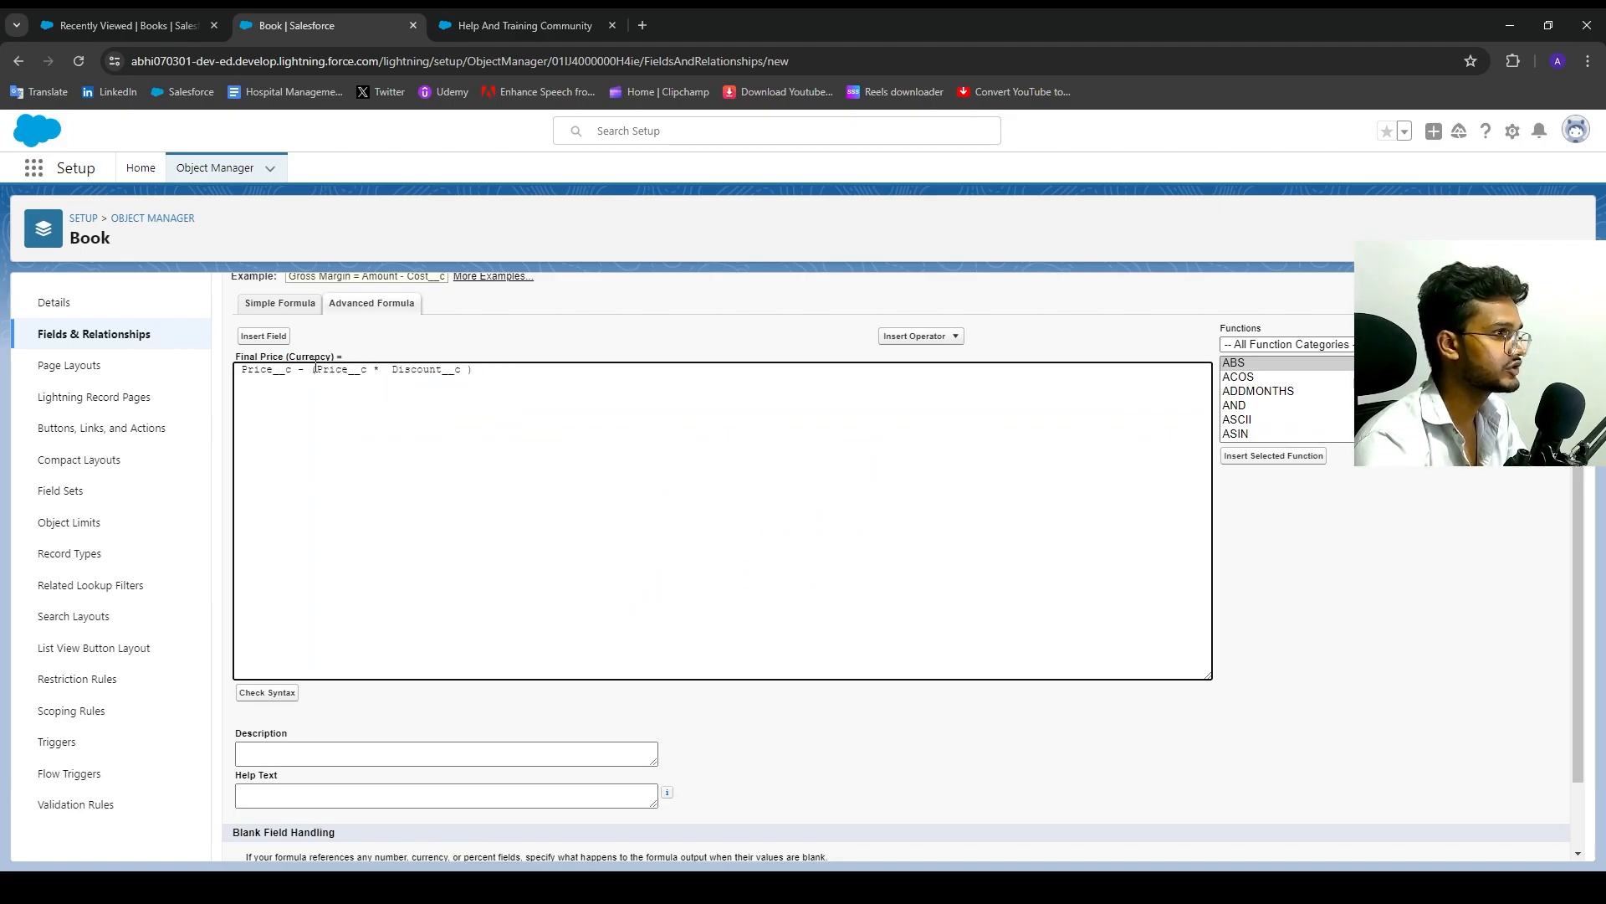
{"action": "left_click_drag", "start_coordinate": [316, 369], "coordinate": [383, 369]}
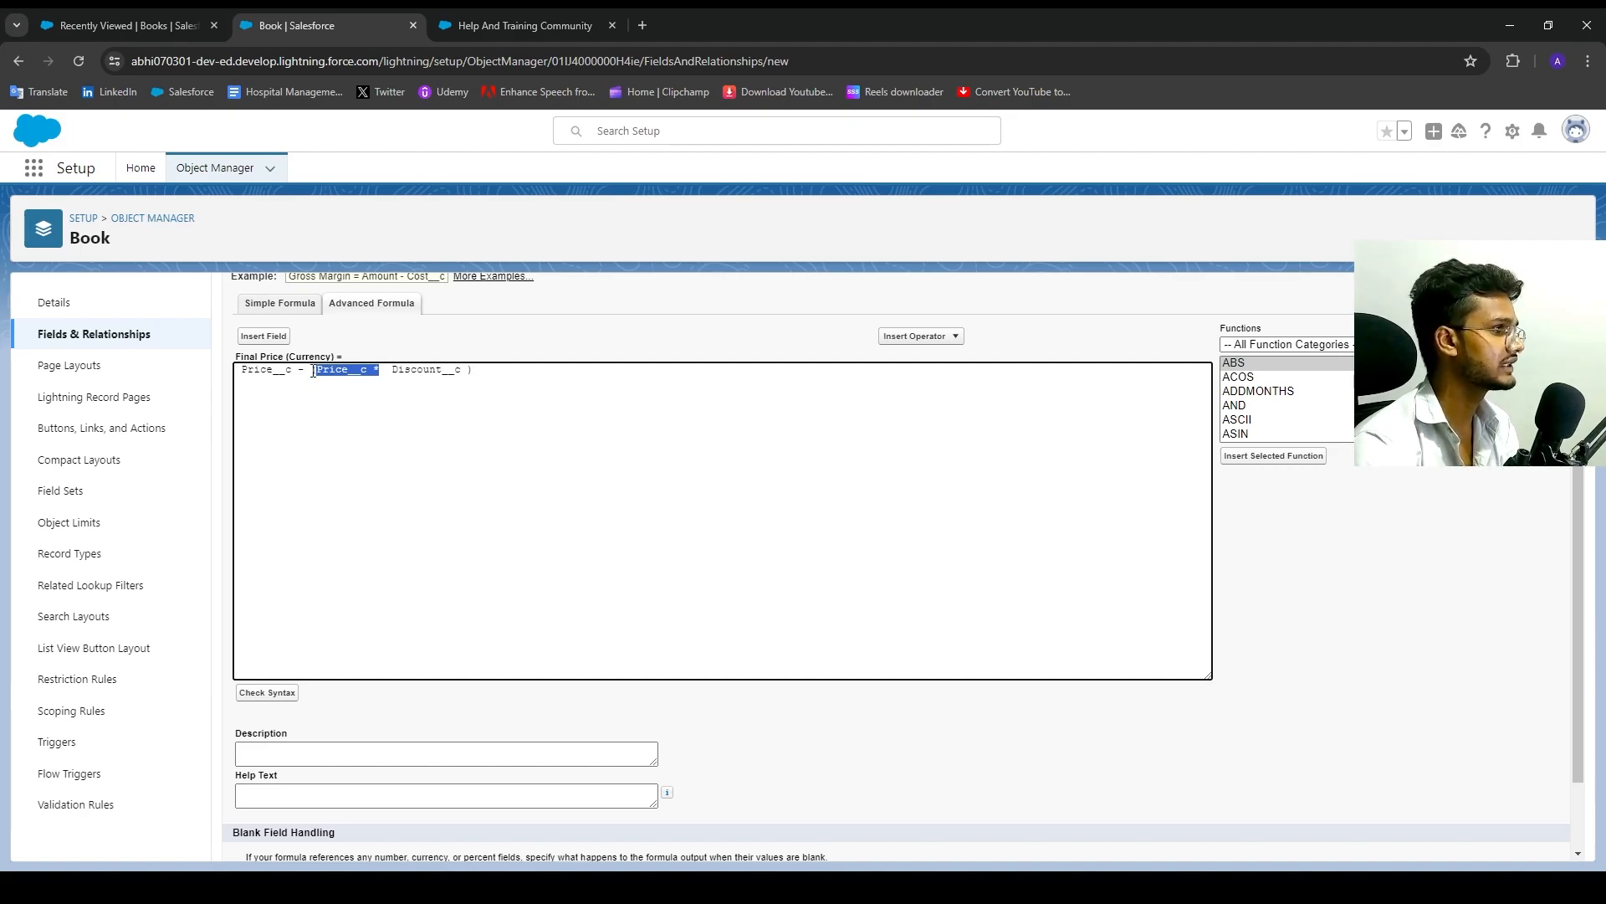
{"action": "left_click_drag", "start_coordinate": [313, 371], "coordinate": [481, 365]}
{"action": "double_click", "coordinate": [263, 370]}
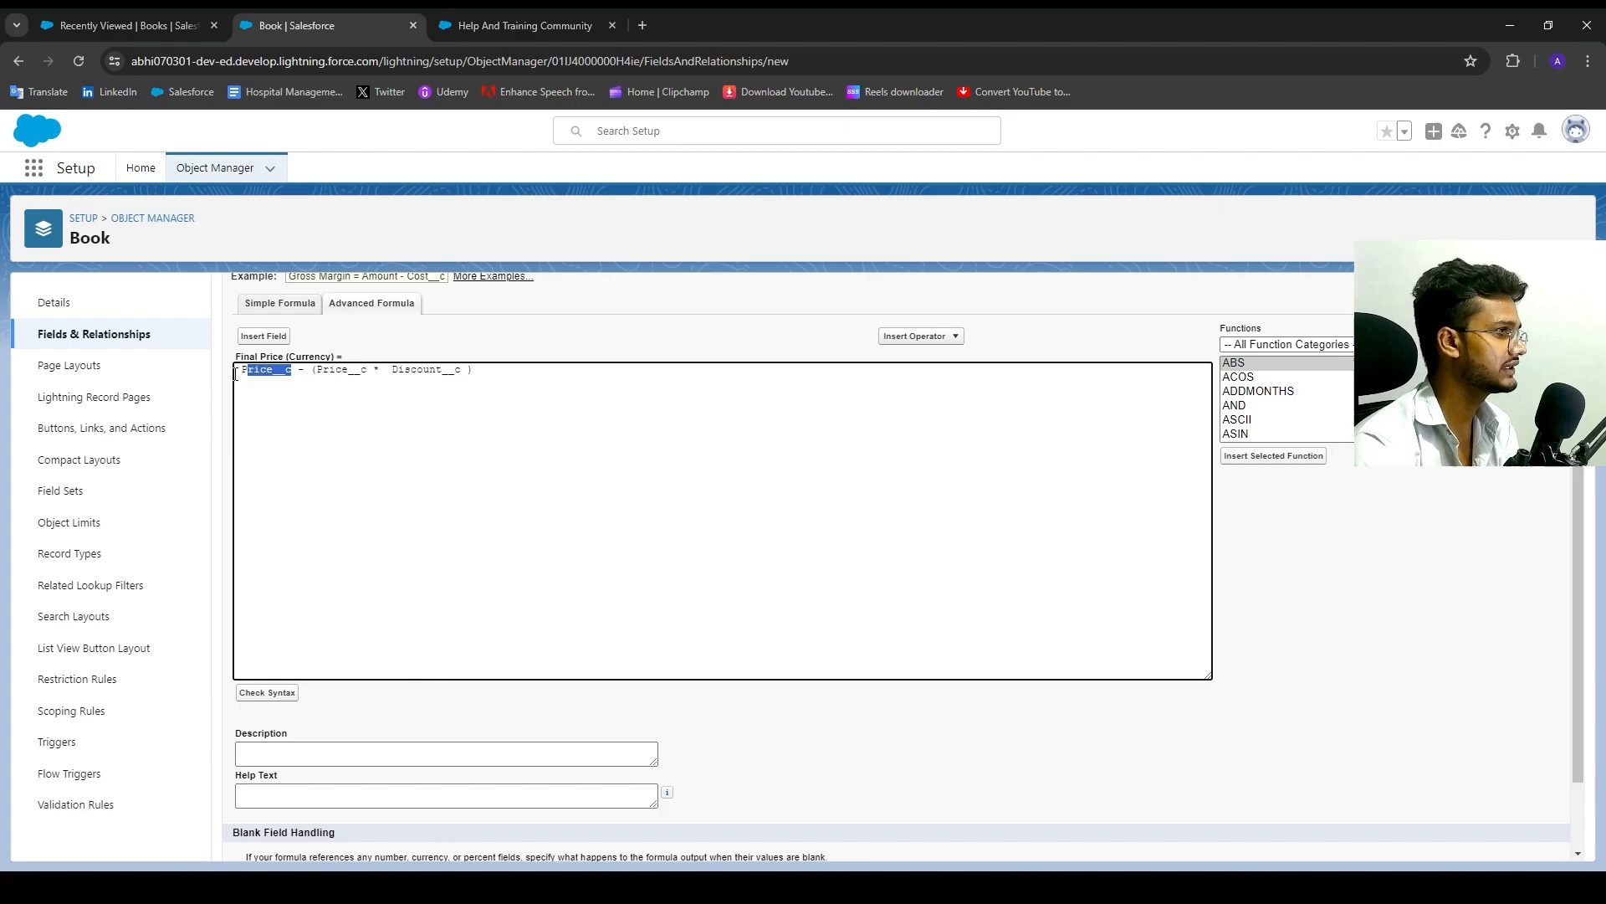
{"action": "scroll", "coordinate": [410, 491], "scroll_direction": "up", "scroll_amount": 2}
{"action": "scroll", "coordinate": [416, 394], "scroll_direction": "down", "scroll_amount": 3}
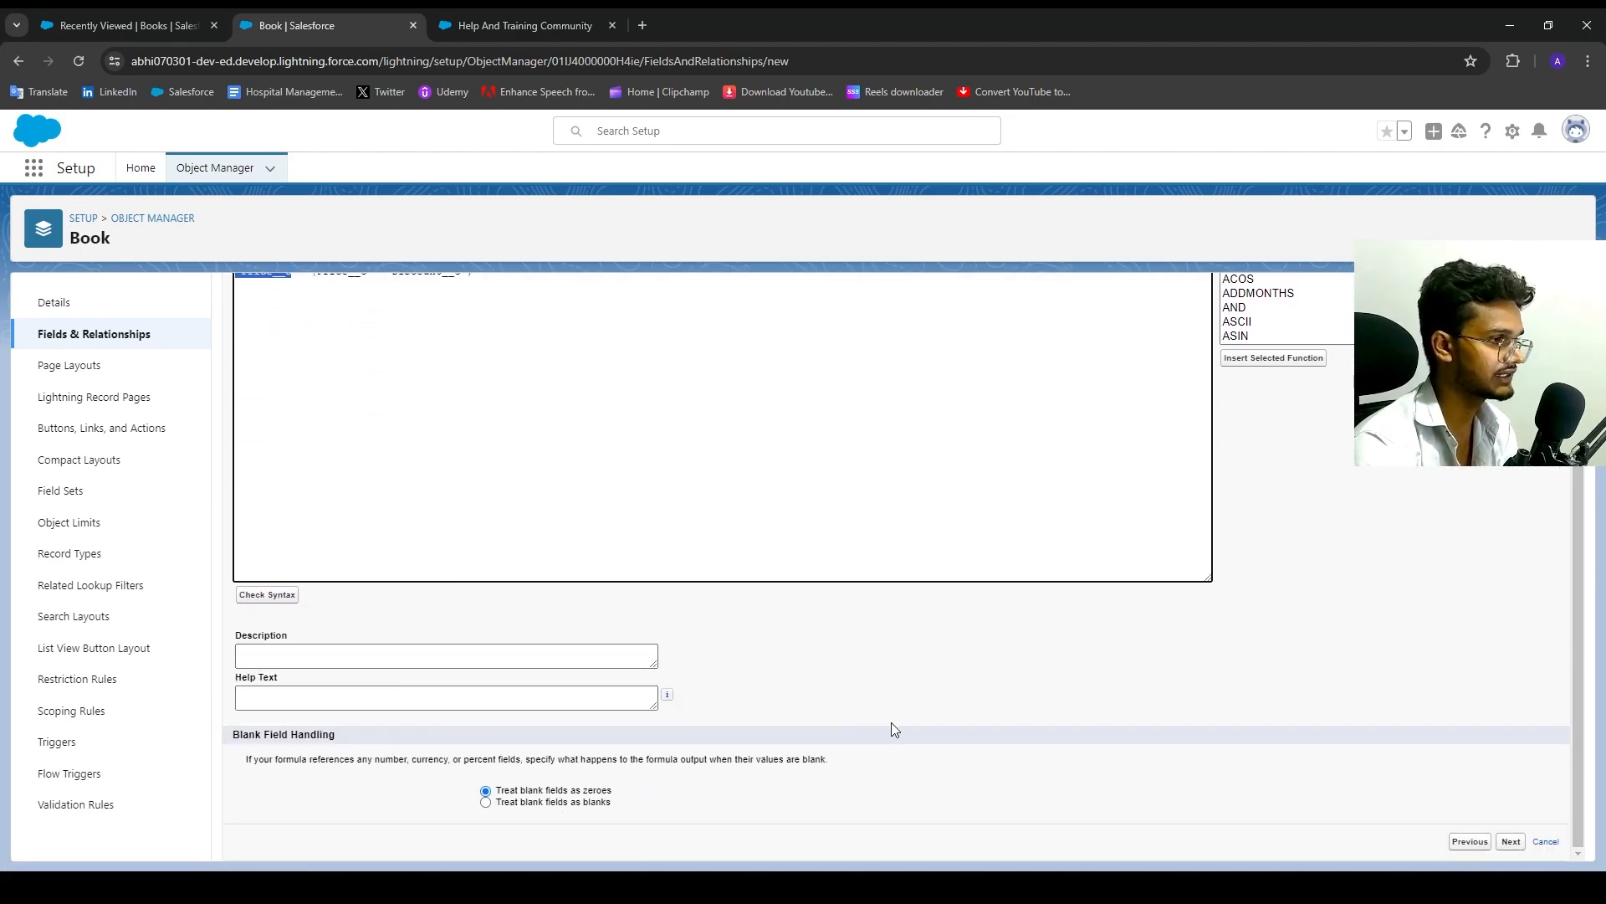
{"action": "left_click_drag", "start_coordinate": [247, 760], "coordinate": [847, 757]}
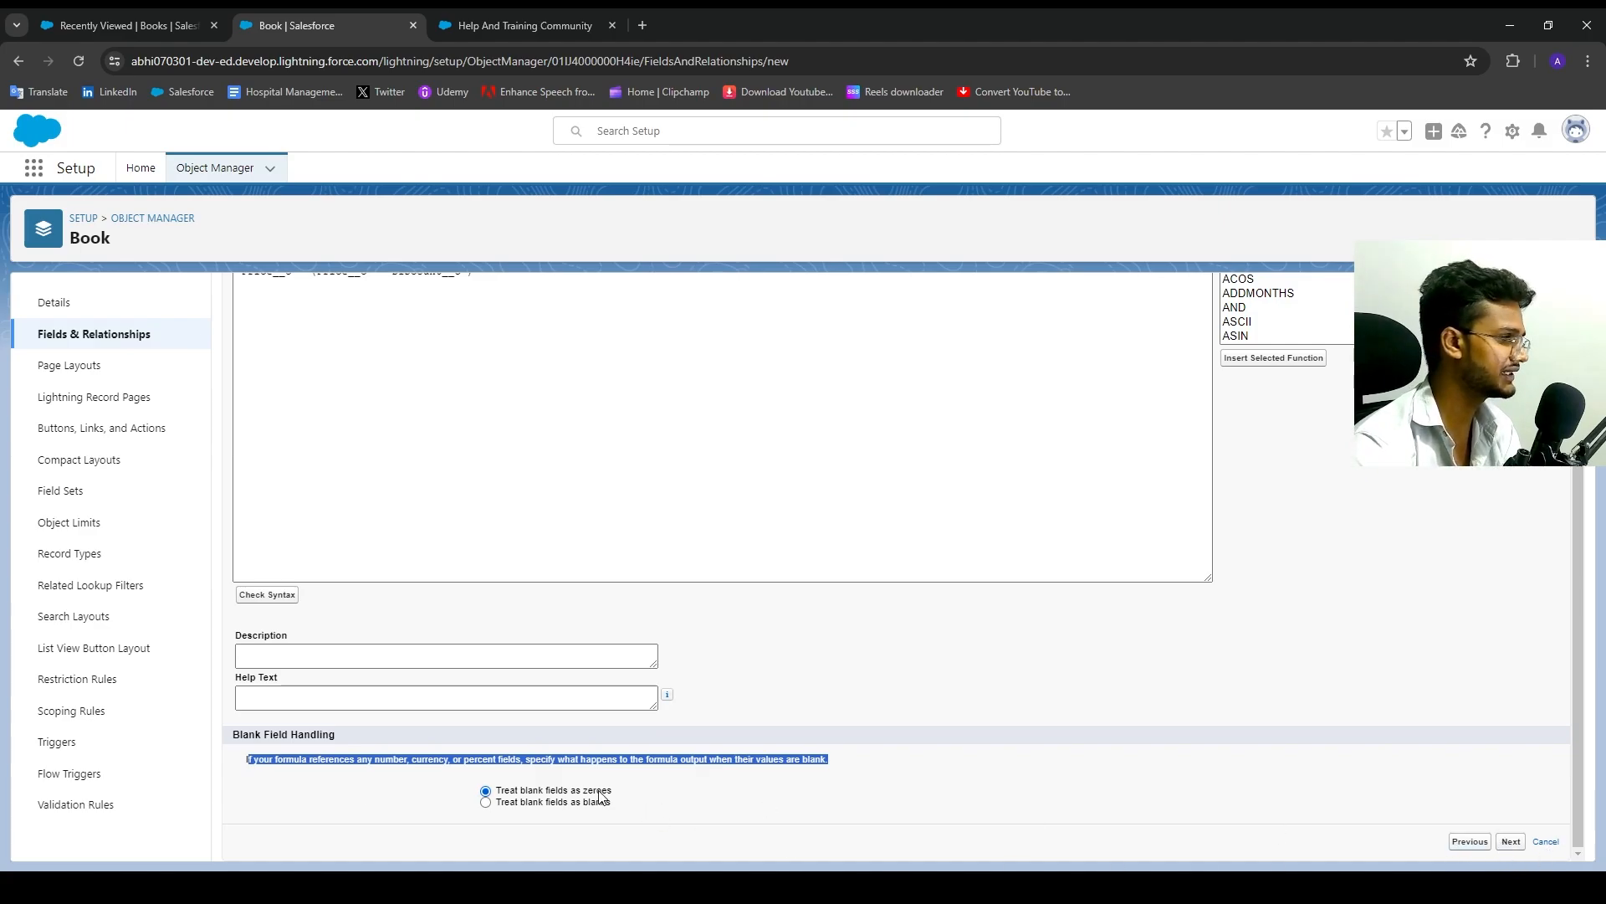
Make the Final Price field visible to all profiles and save it on the Book Layout.
{"action": "key", "text": "Return"}
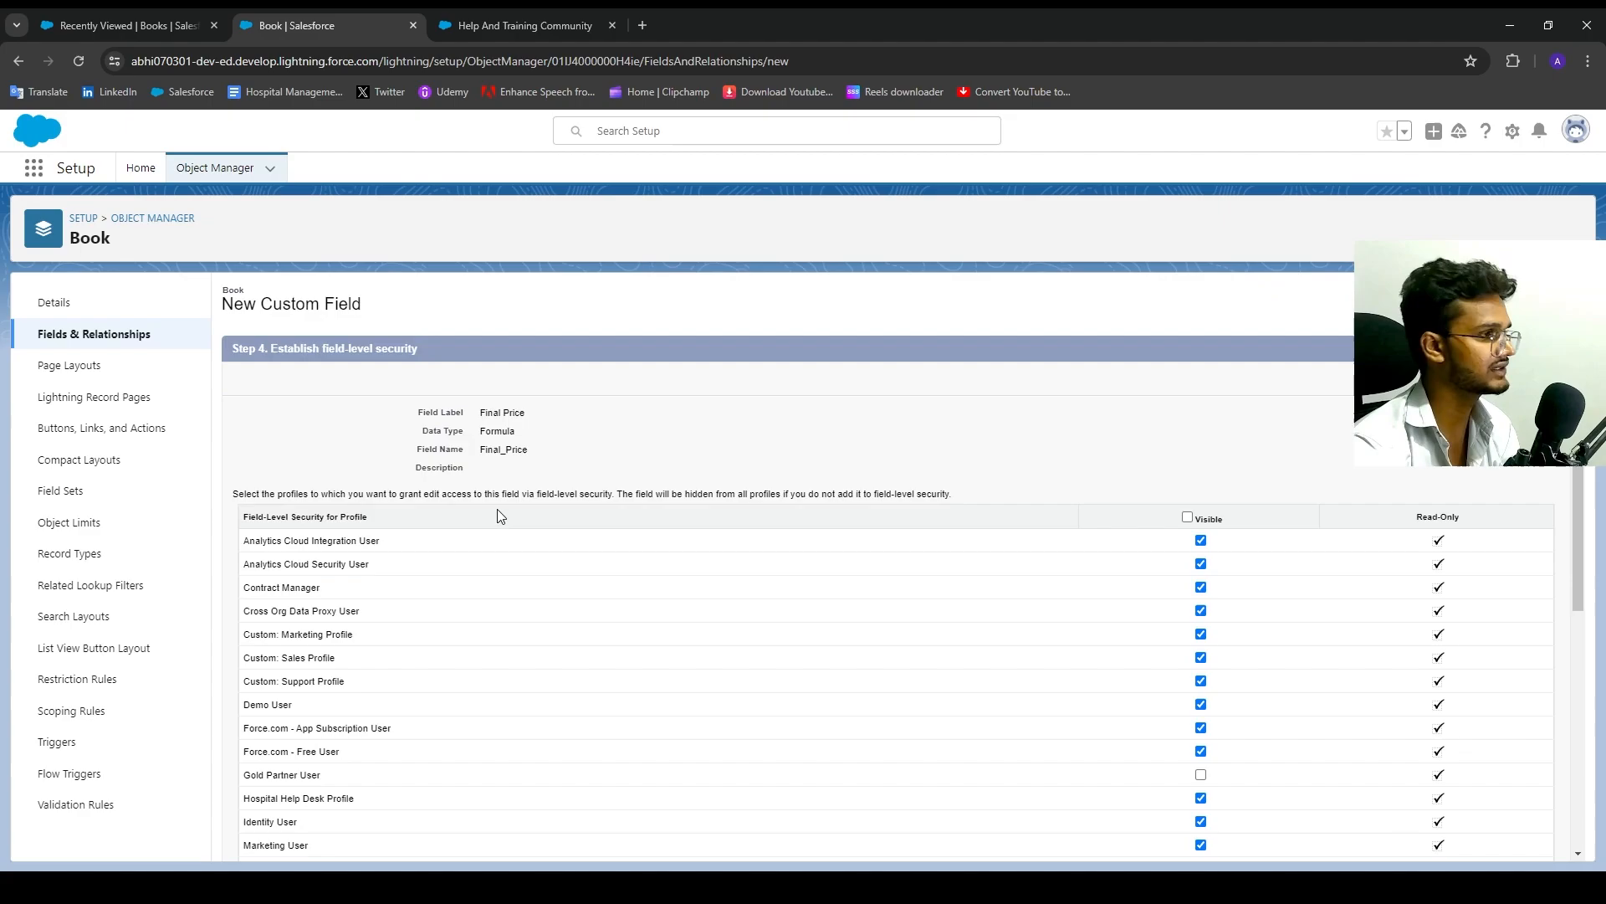
{"action": "left_click", "coordinate": [1187, 518]}
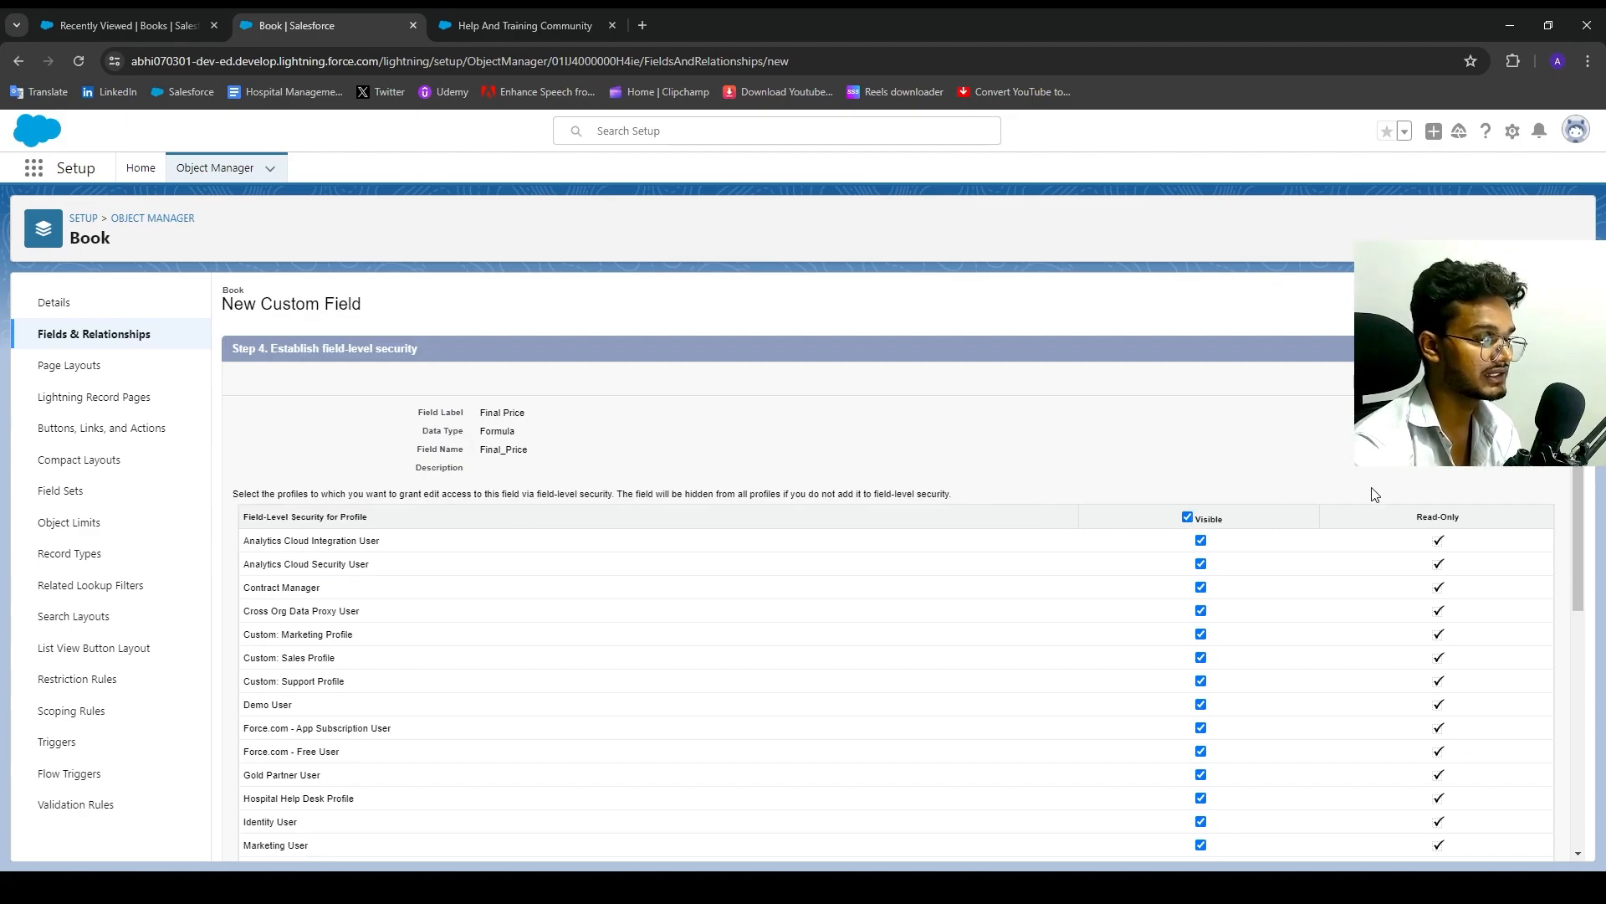
{"action": "scroll", "coordinate": [1316, 580], "scroll_direction": "down", "scroll_amount": 5}
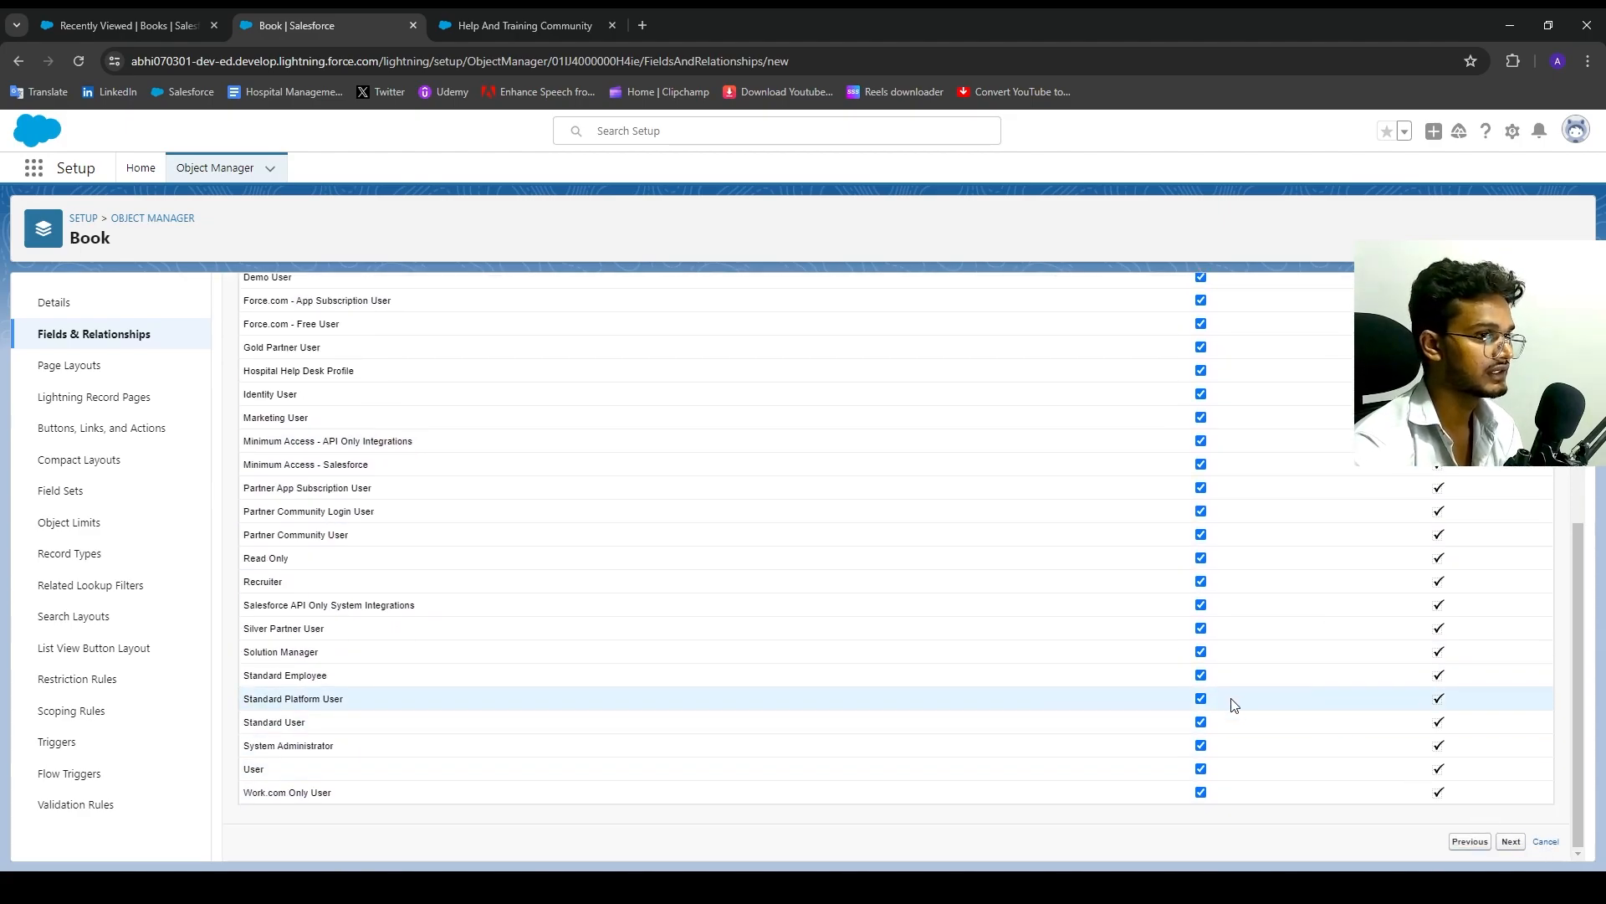
{"action": "scroll", "coordinate": [1233, 705], "scroll_direction": "up", "scroll_amount": 5}
{"action": "scroll", "coordinate": [1339, 753], "scroll_direction": "down", "scroll_amount": 5}
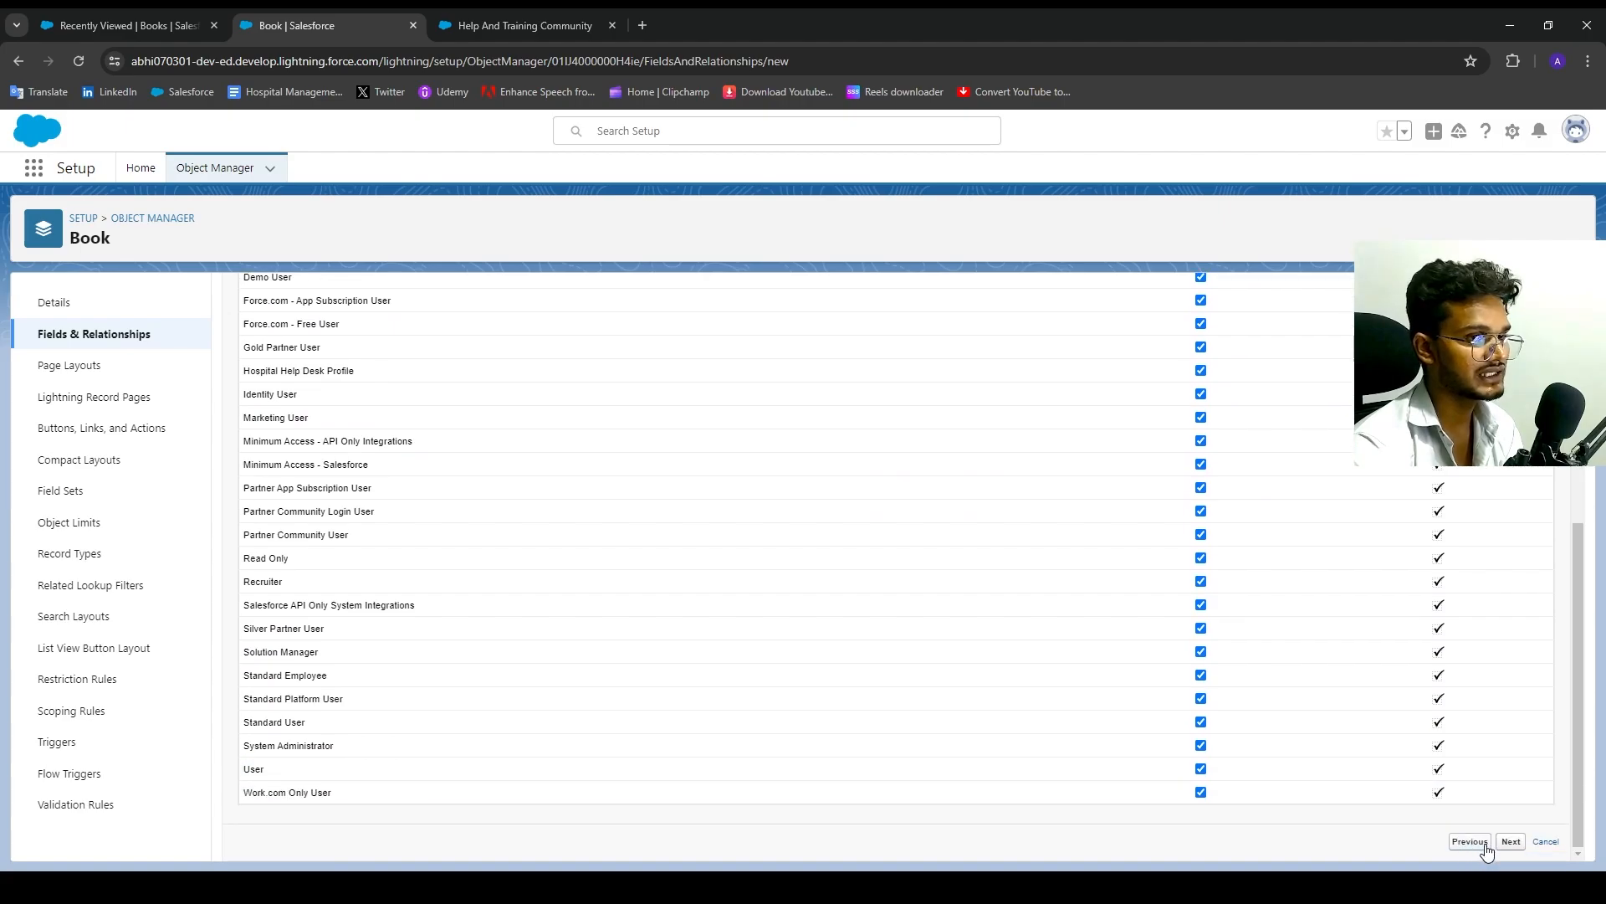
{"action": "left_click", "coordinate": [1511, 841]}
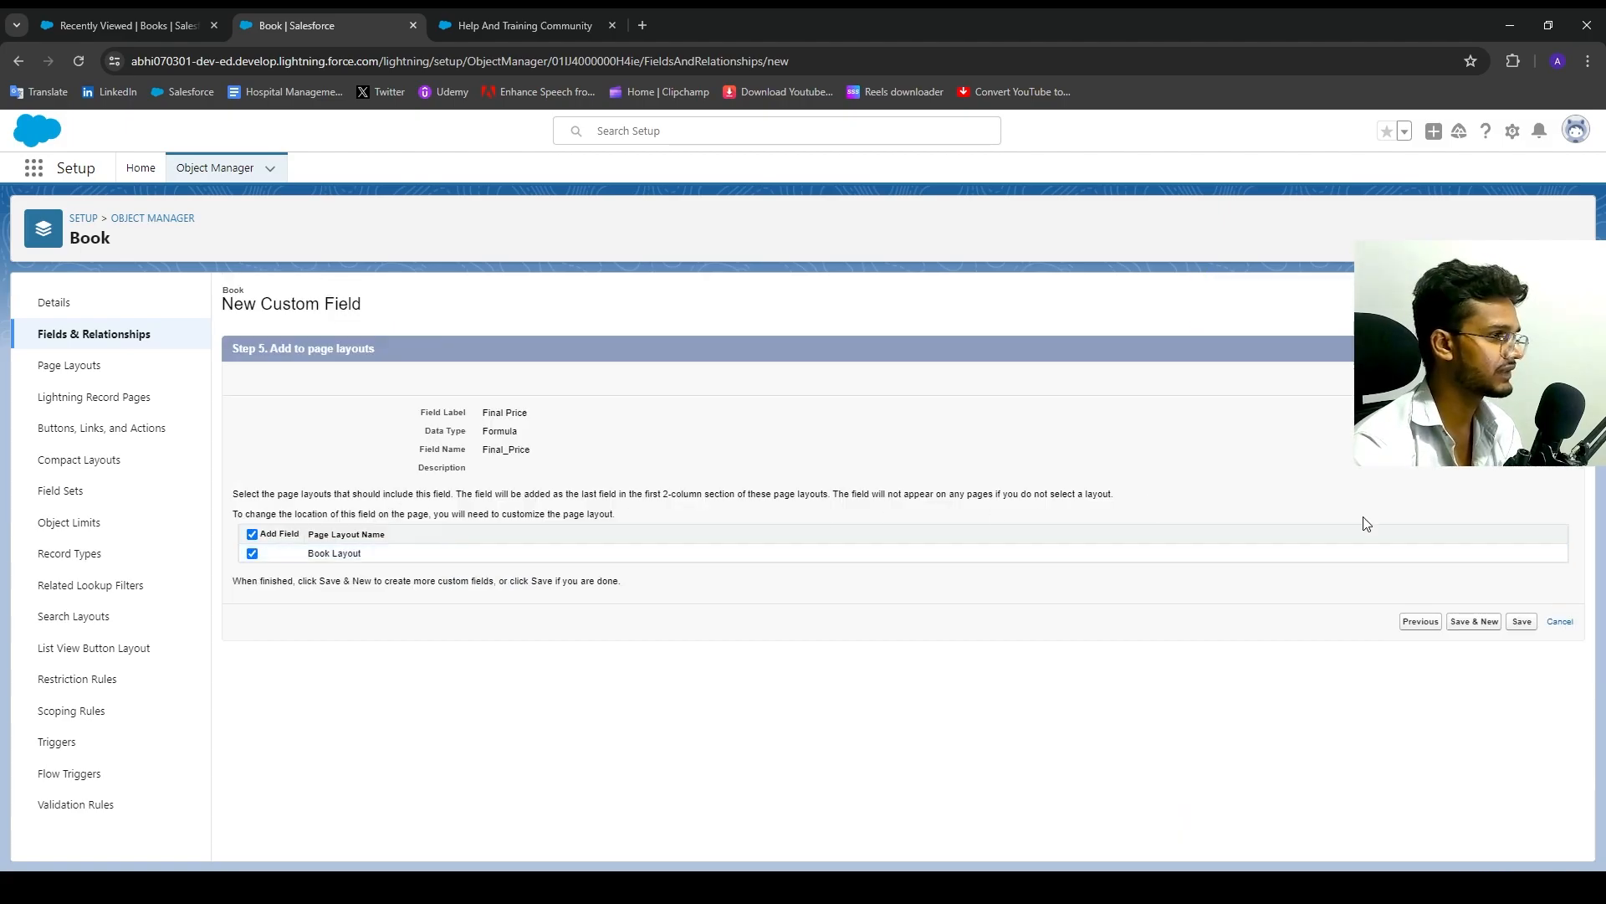
{"action": "left_click", "coordinate": [1528, 626]}
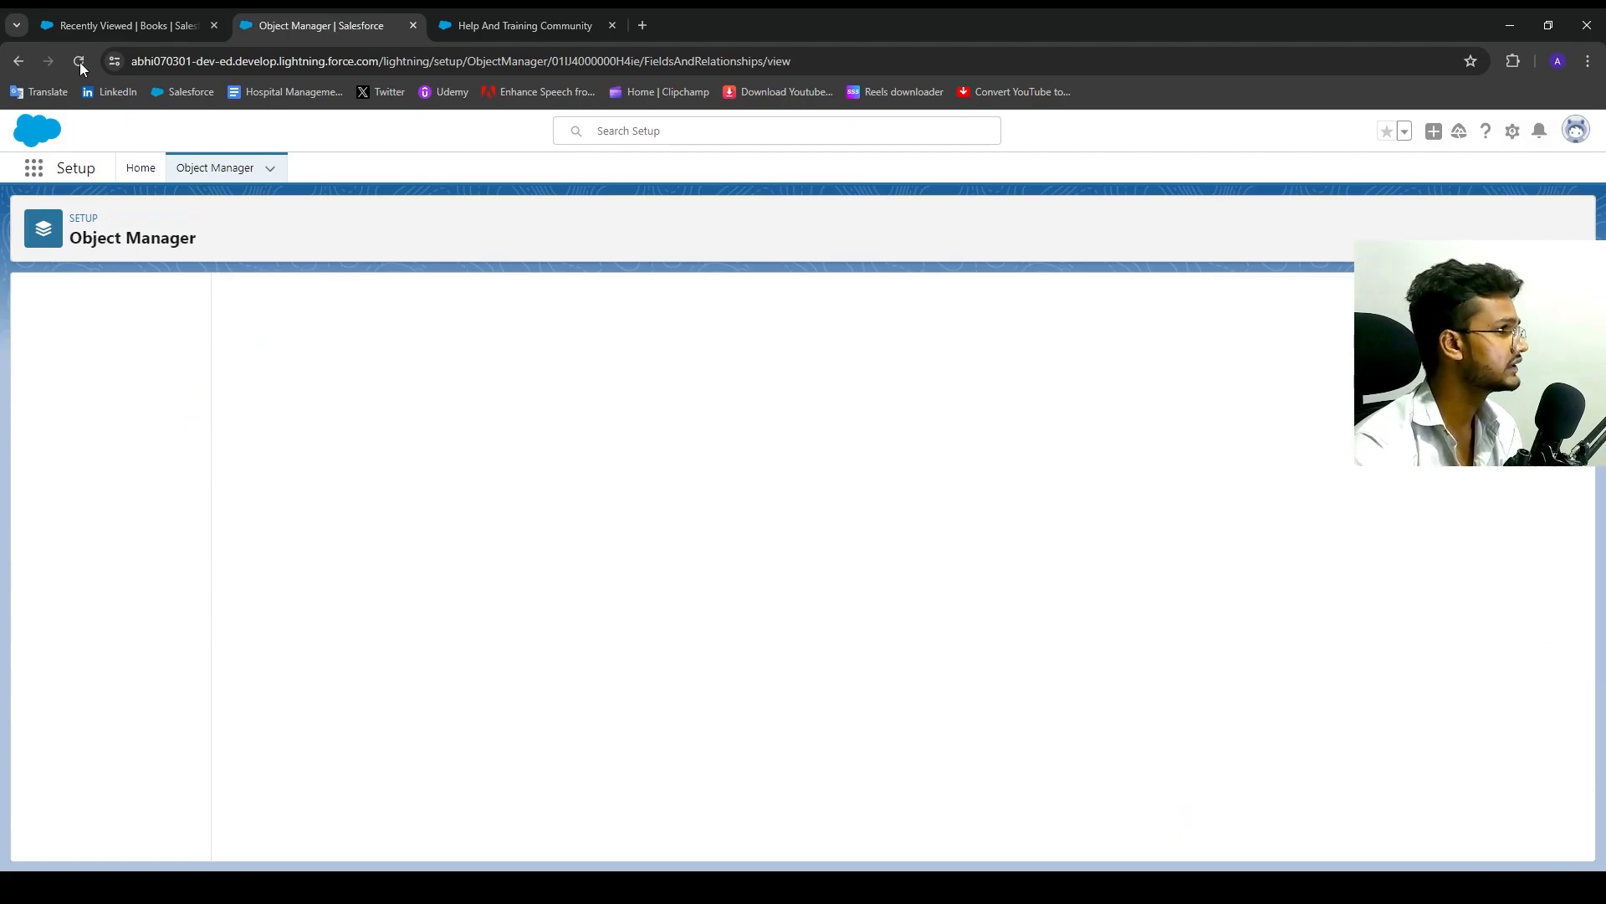
Check the API names of the Final Price and Discount fields in the Book object's field list.
{"action": "left_click", "coordinate": [108, 15]}
{"action": "left_click", "coordinate": [296, 25]}
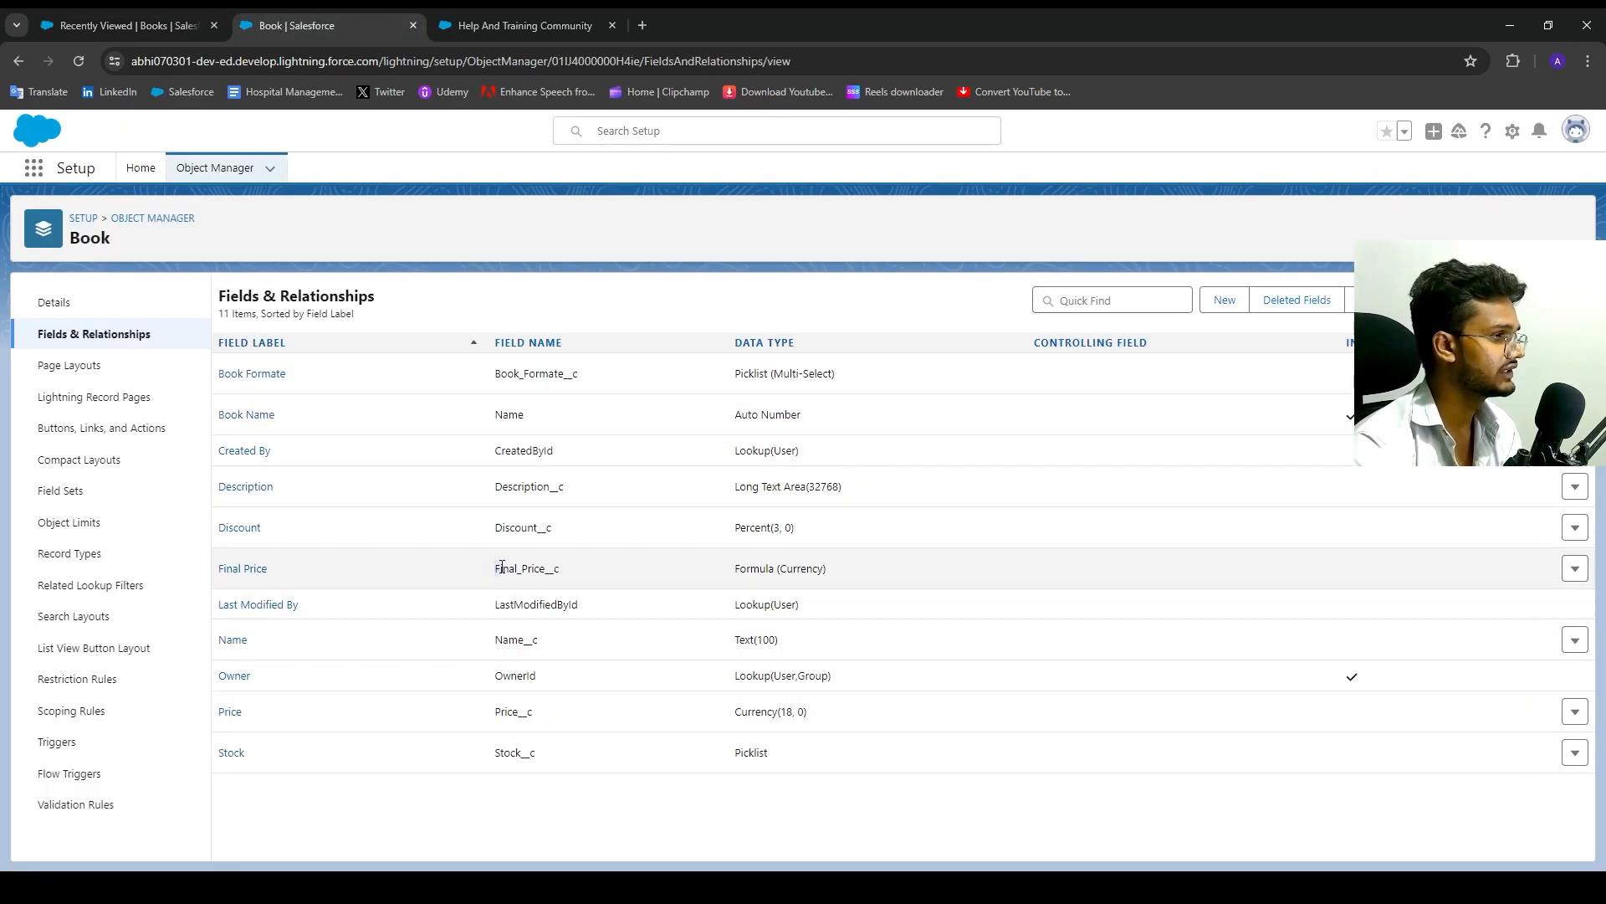
{"action": "left_click_drag", "start_coordinate": [500, 568], "coordinate": [559, 569]}
{"action": "left_click_drag", "start_coordinate": [494, 528], "coordinate": [564, 524]}
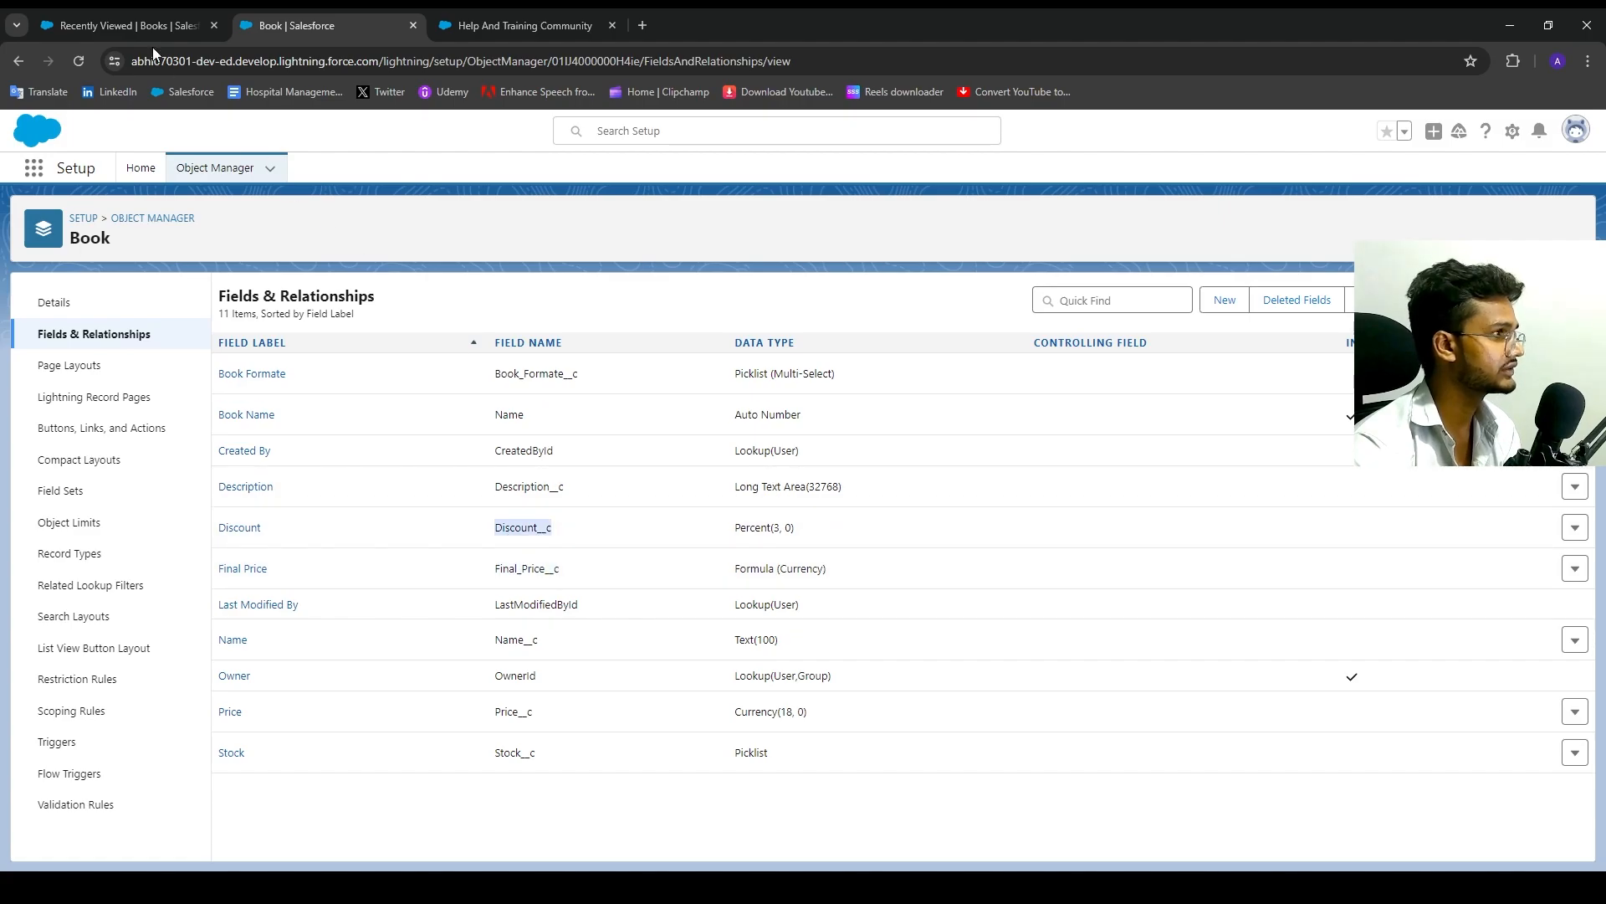
Switch to the Books list, reload it, and open a new book record form showing the Discount field.
{"action": "left_click", "coordinate": [142, 26]}
{"action": "left_click", "coordinate": [78, 61]}
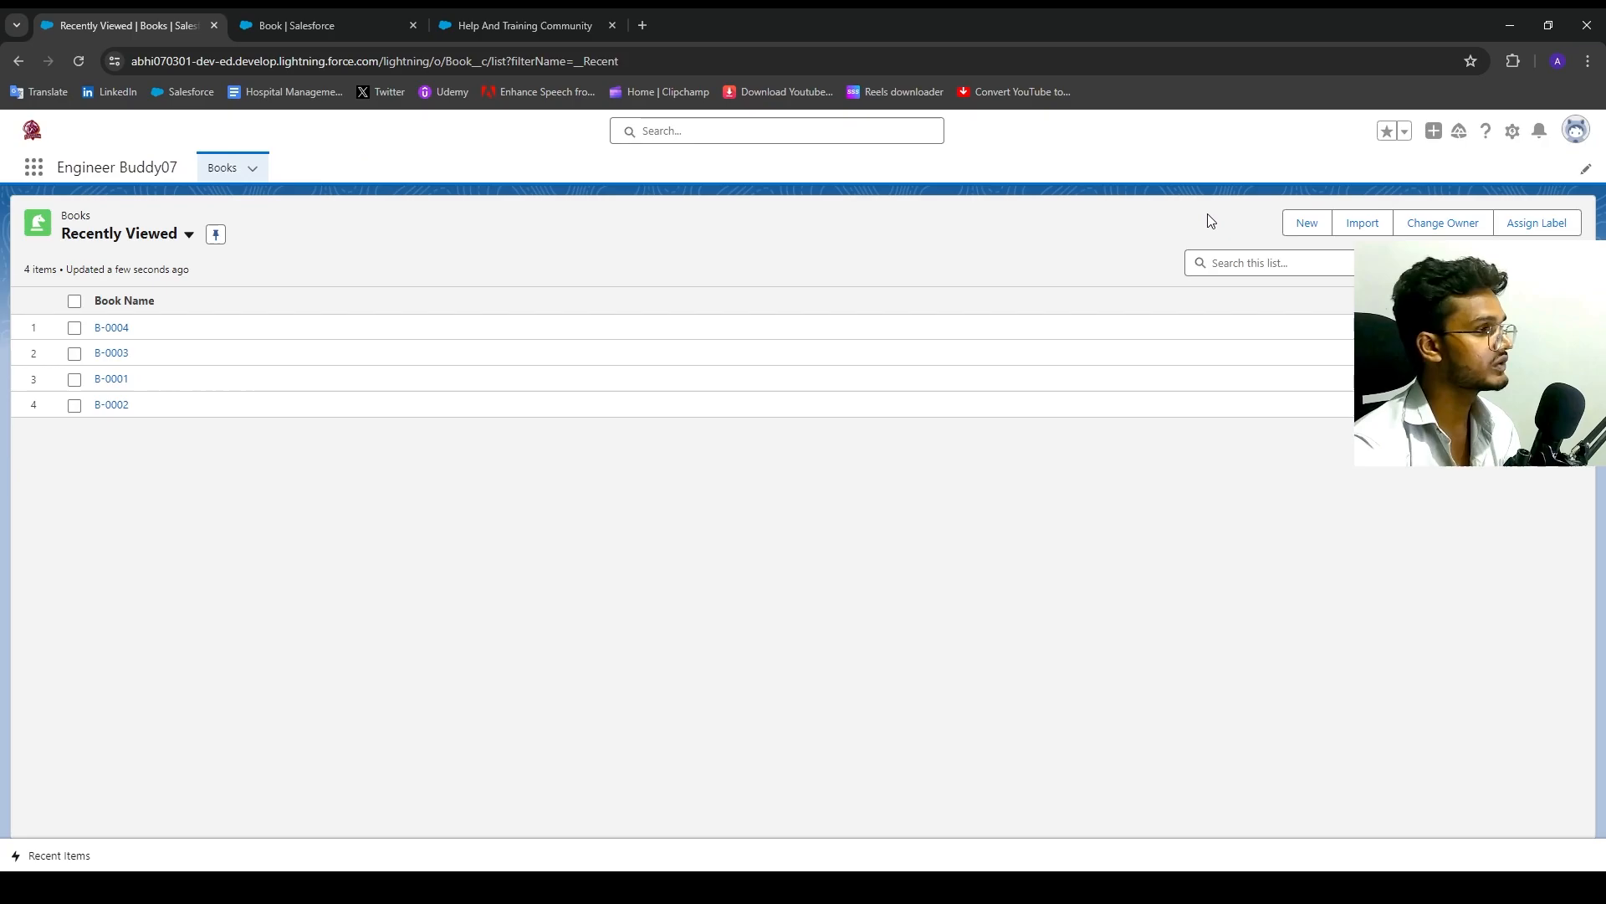
{"action": "left_click", "coordinate": [1298, 234]}
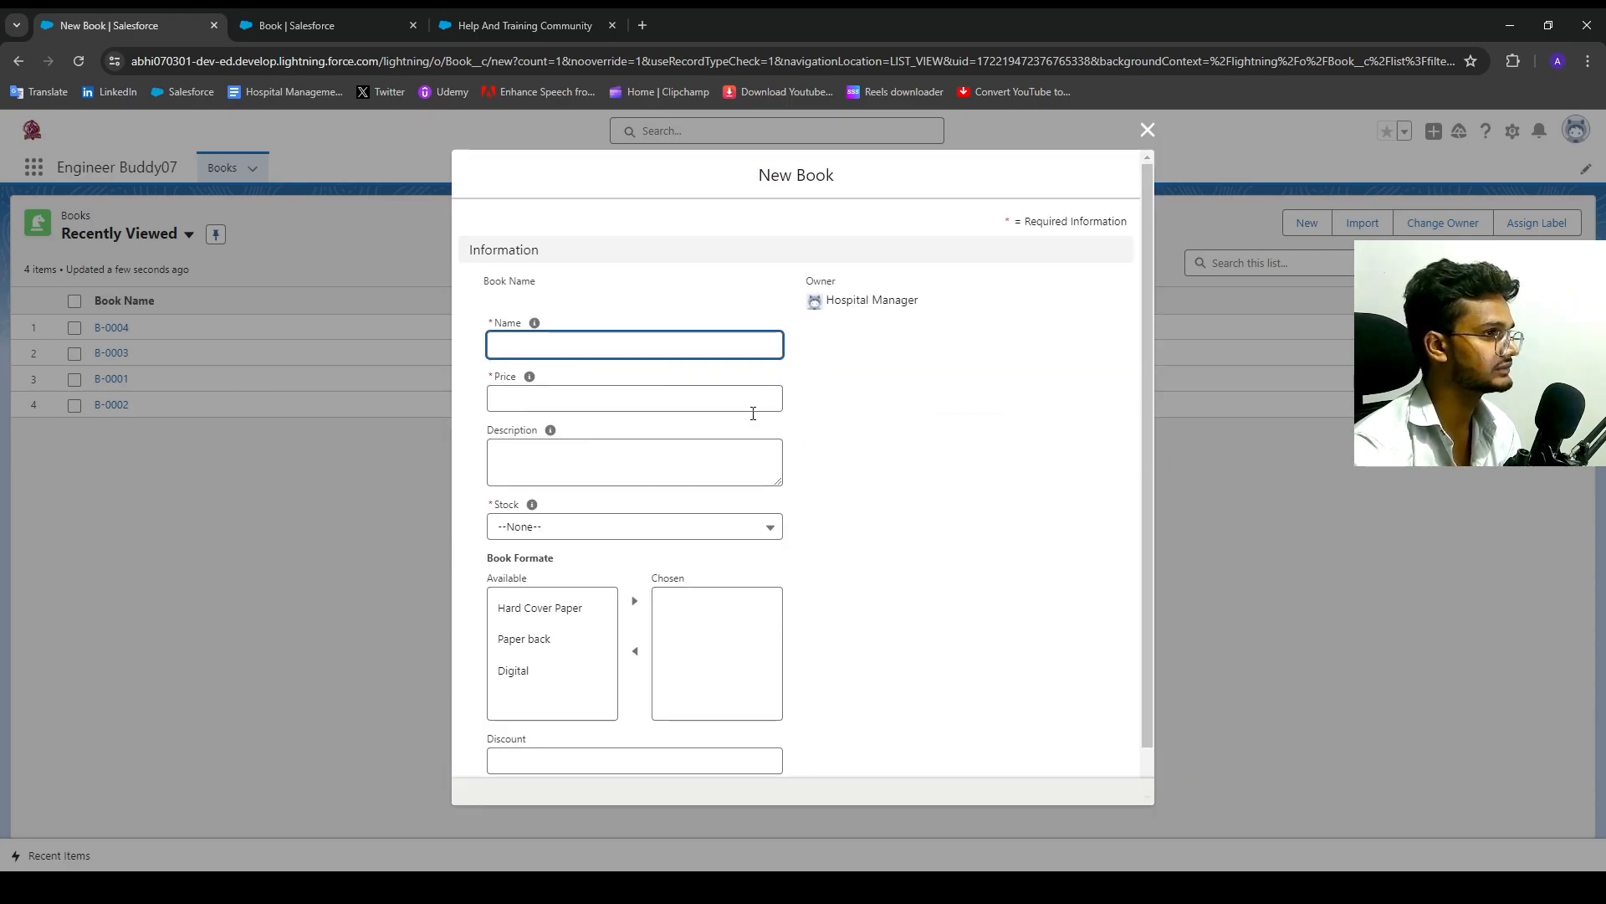
{"action": "scroll", "coordinate": [597, 513], "scroll_direction": "down", "scroll_amount": 1}
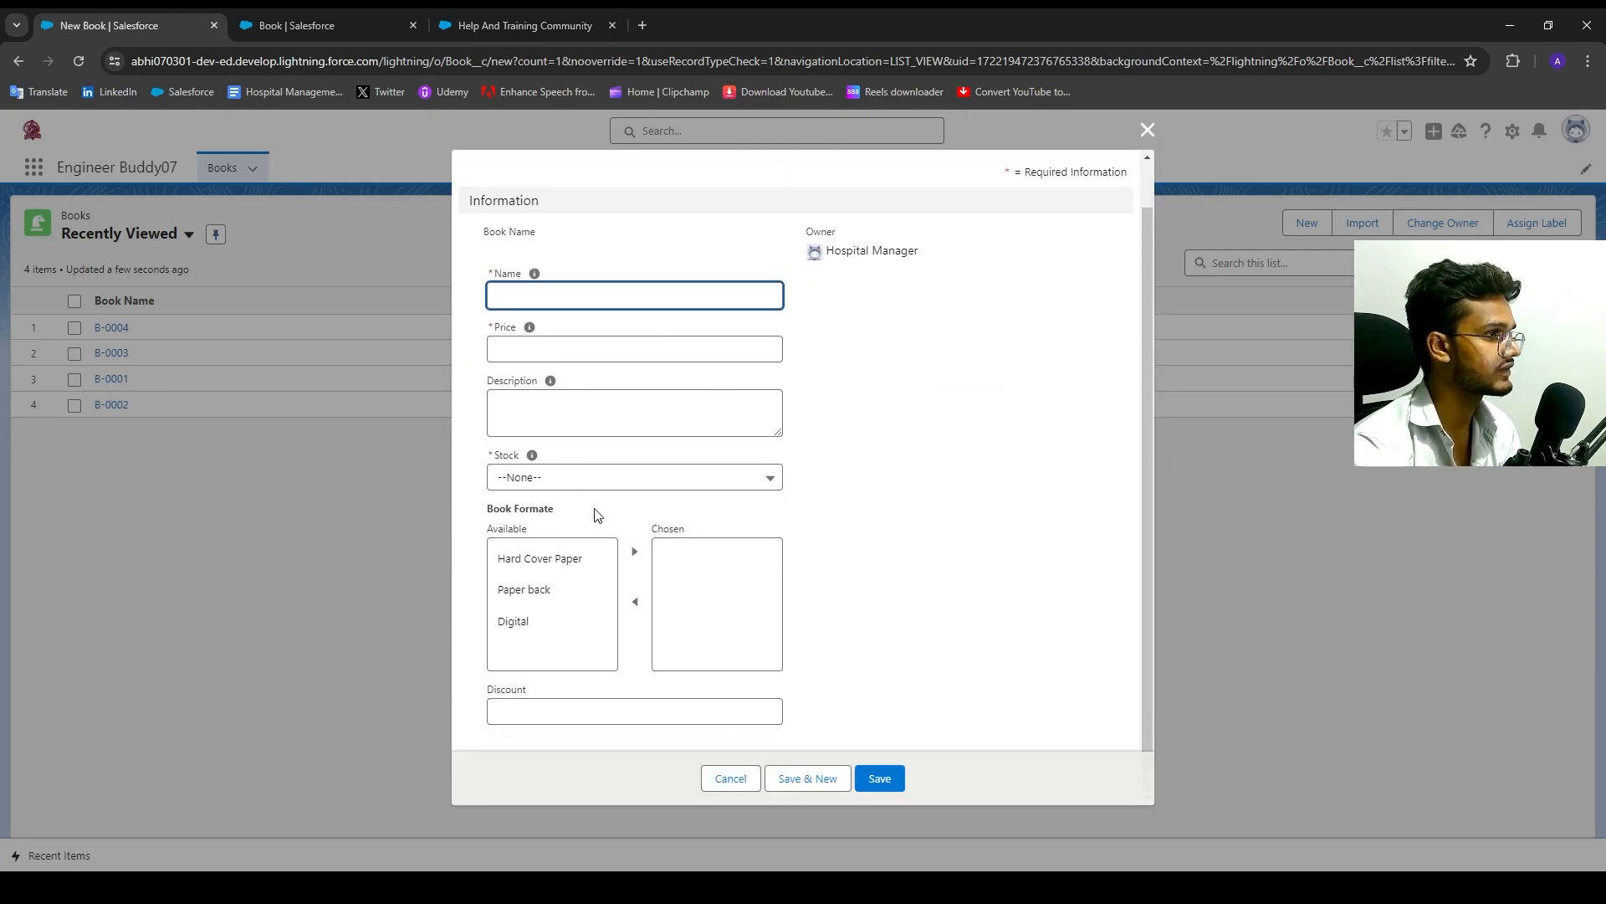
Fill in the new book with the name "Automic Habit", a price of 1500 and a stock of 500.
{"action": "left_click", "coordinate": [555, 306]}
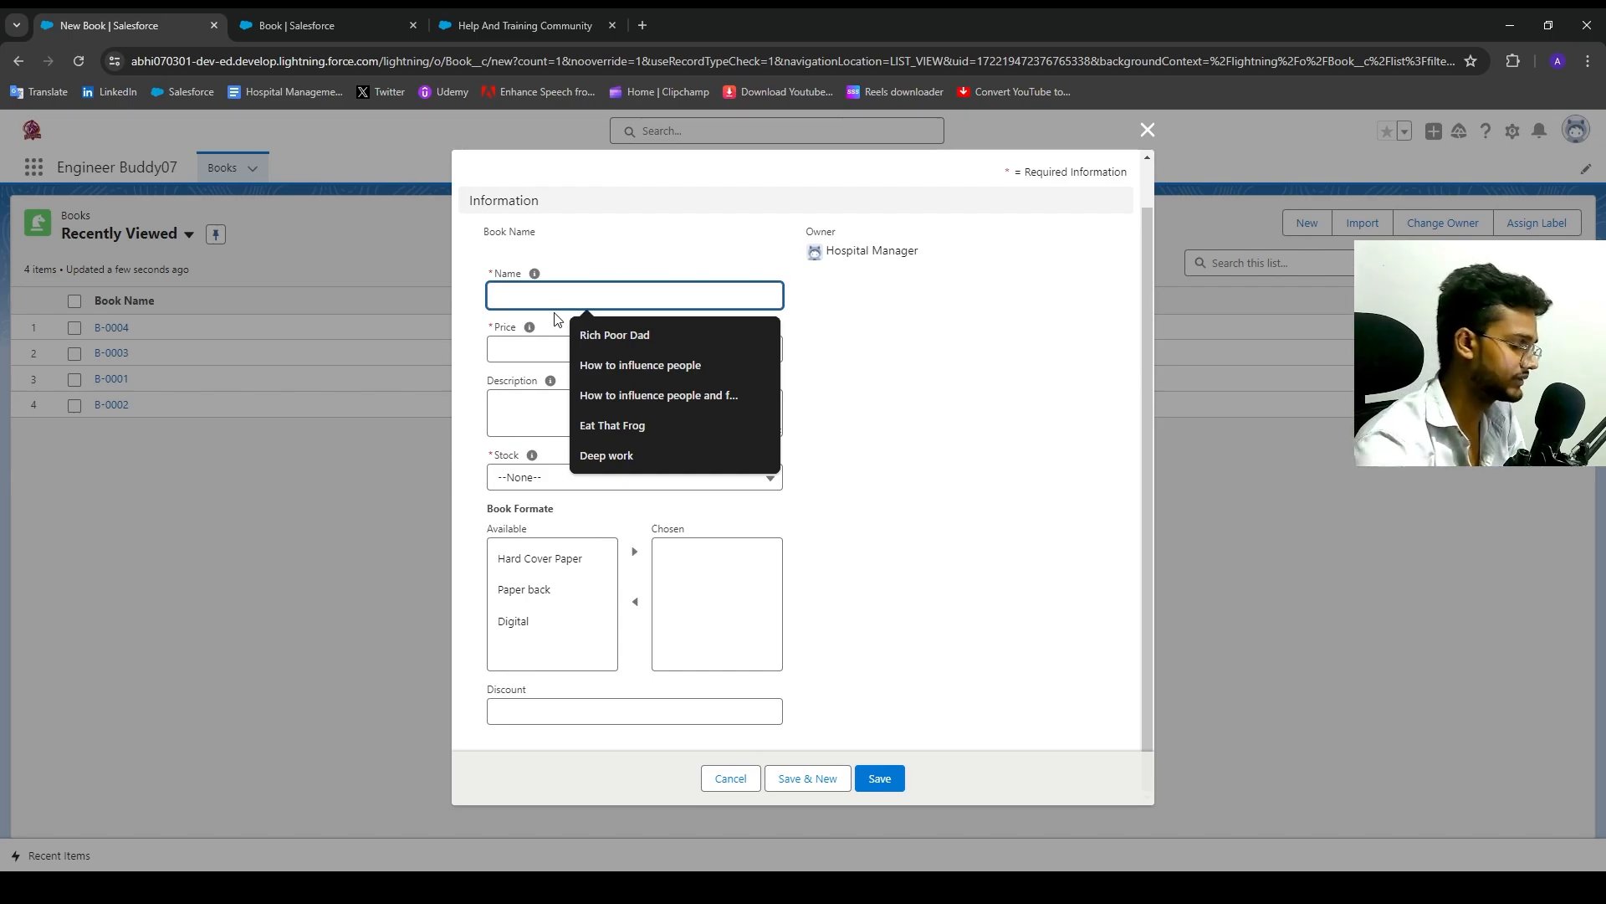
{"action": "type", "text": "Automic Habit"}
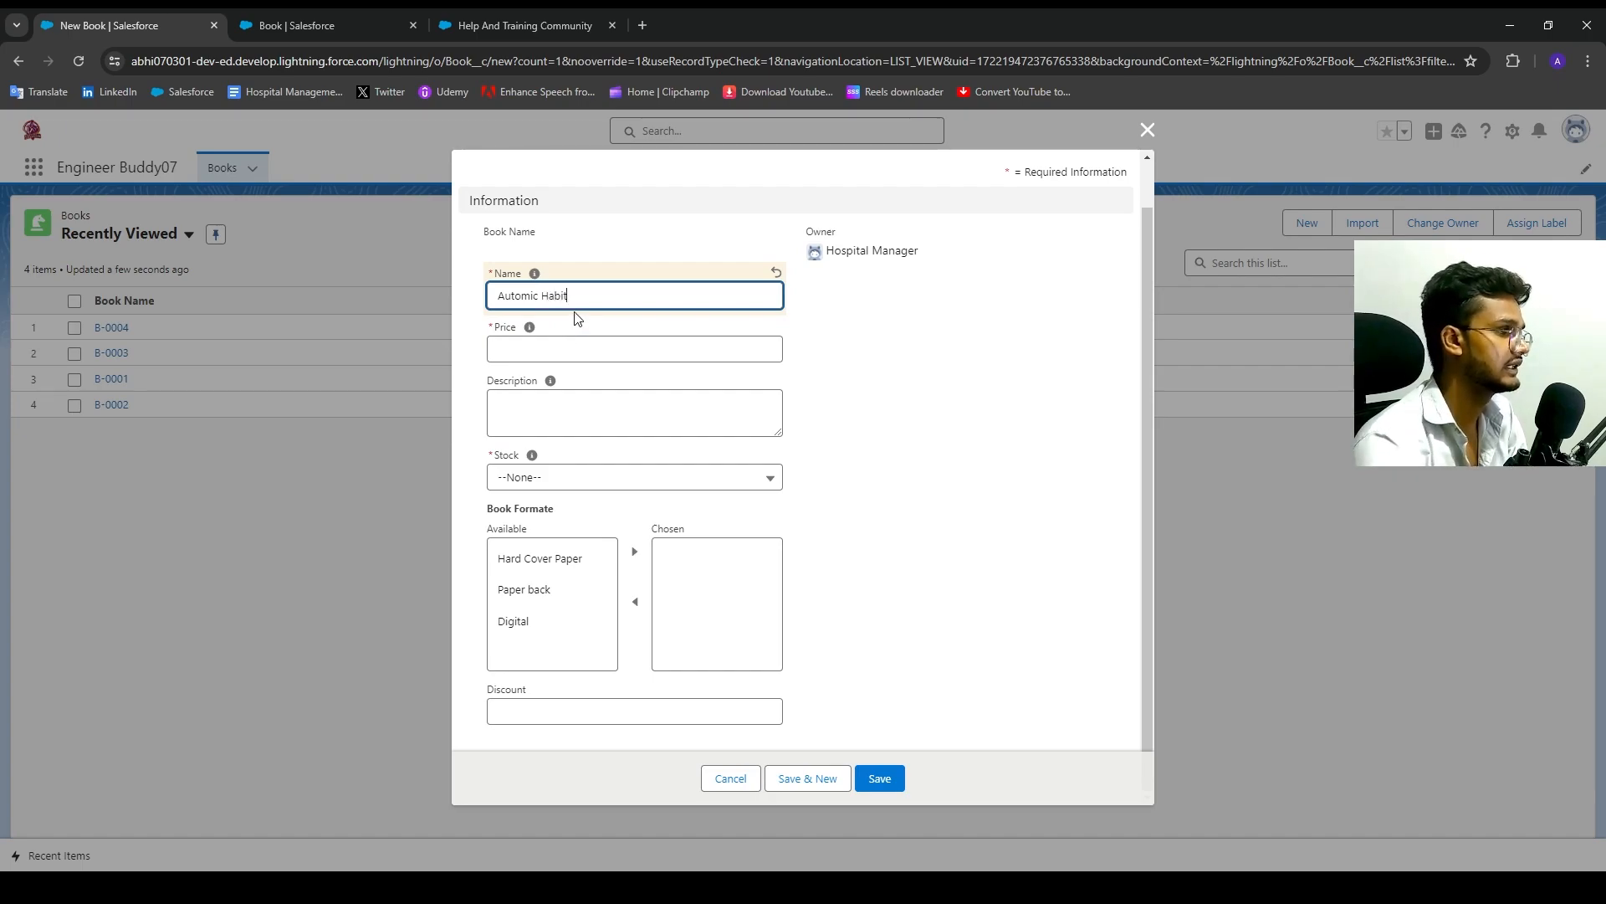
{"action": "left_click", "coordinate": [628, 356]}
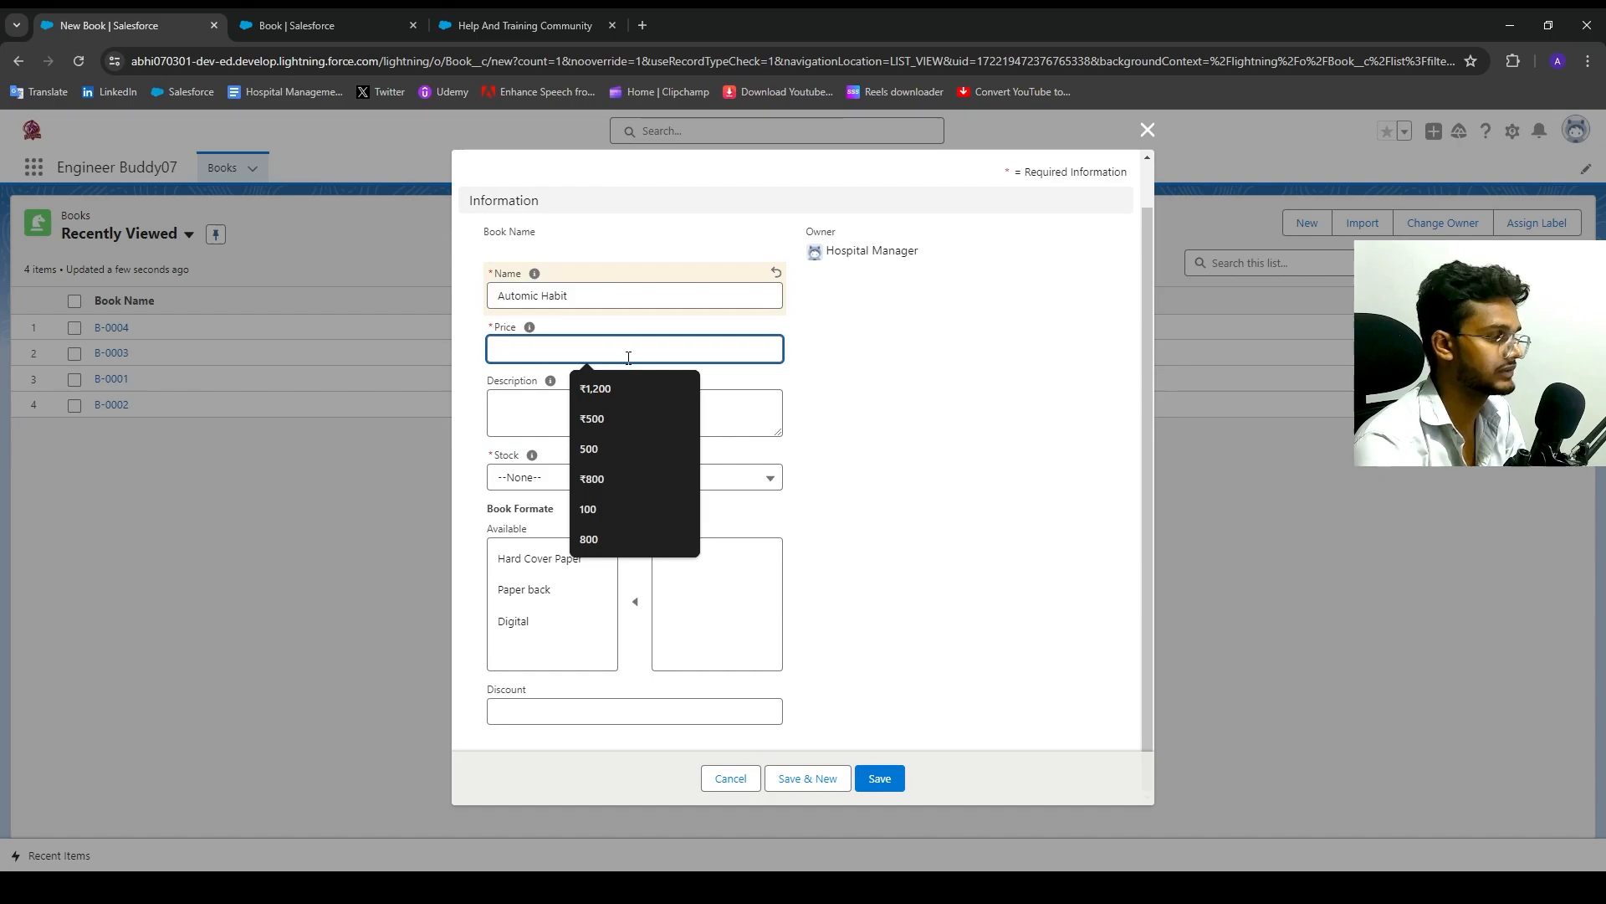
{"action": "type", "text": "1500"}
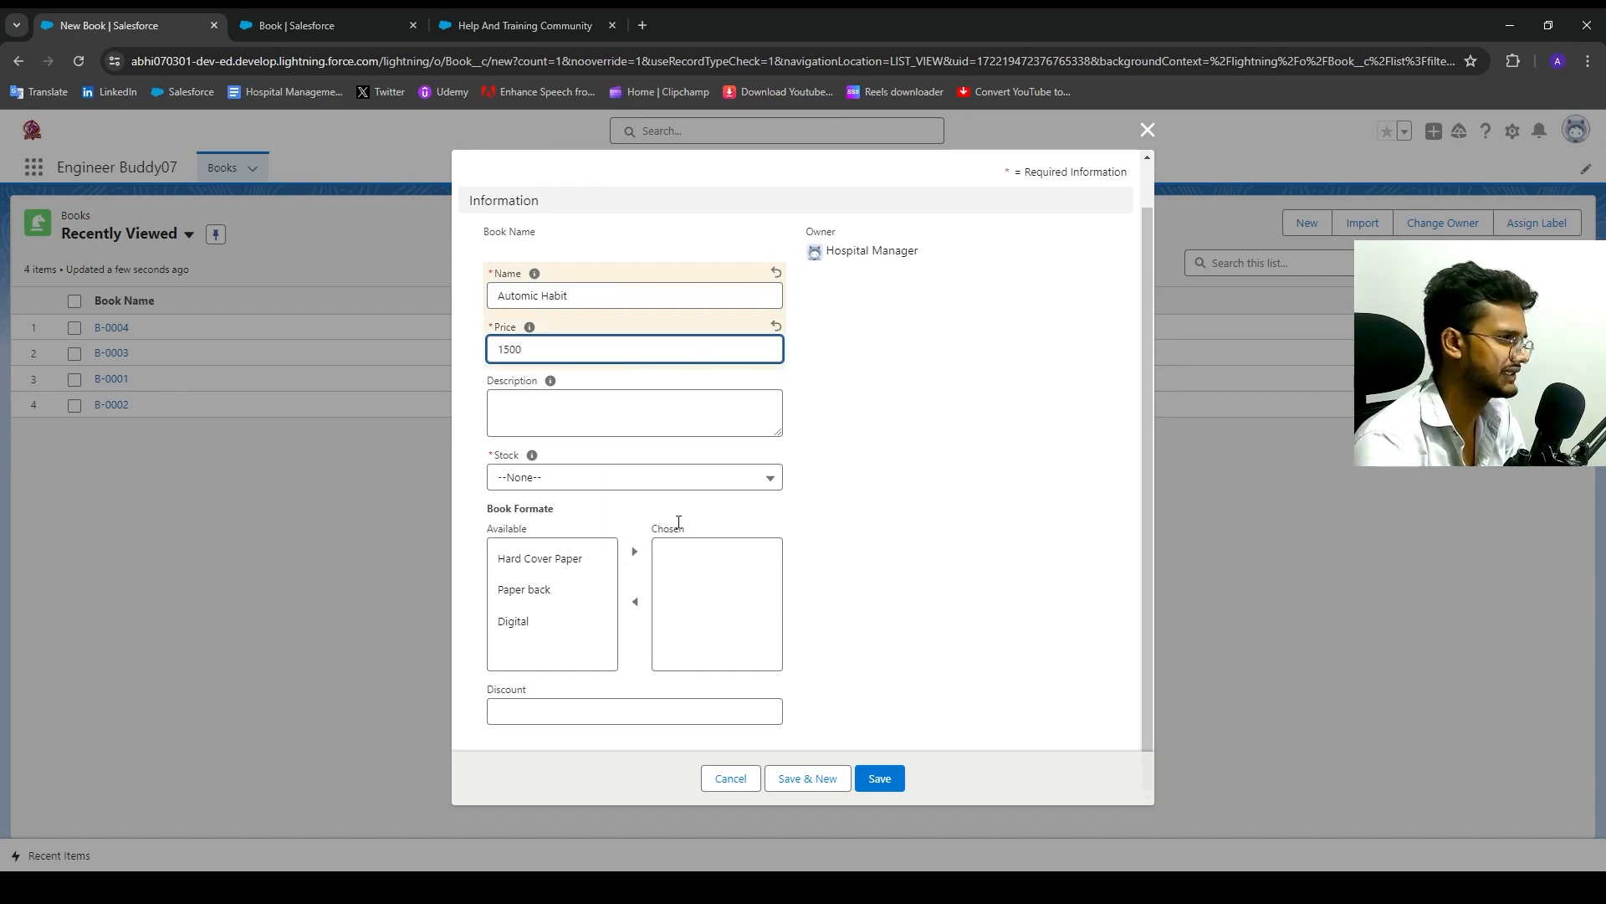
{"action": "left_click", "coordinate": [679, 521]}
{"action": "left_click", "coordinate": [682, 479]}
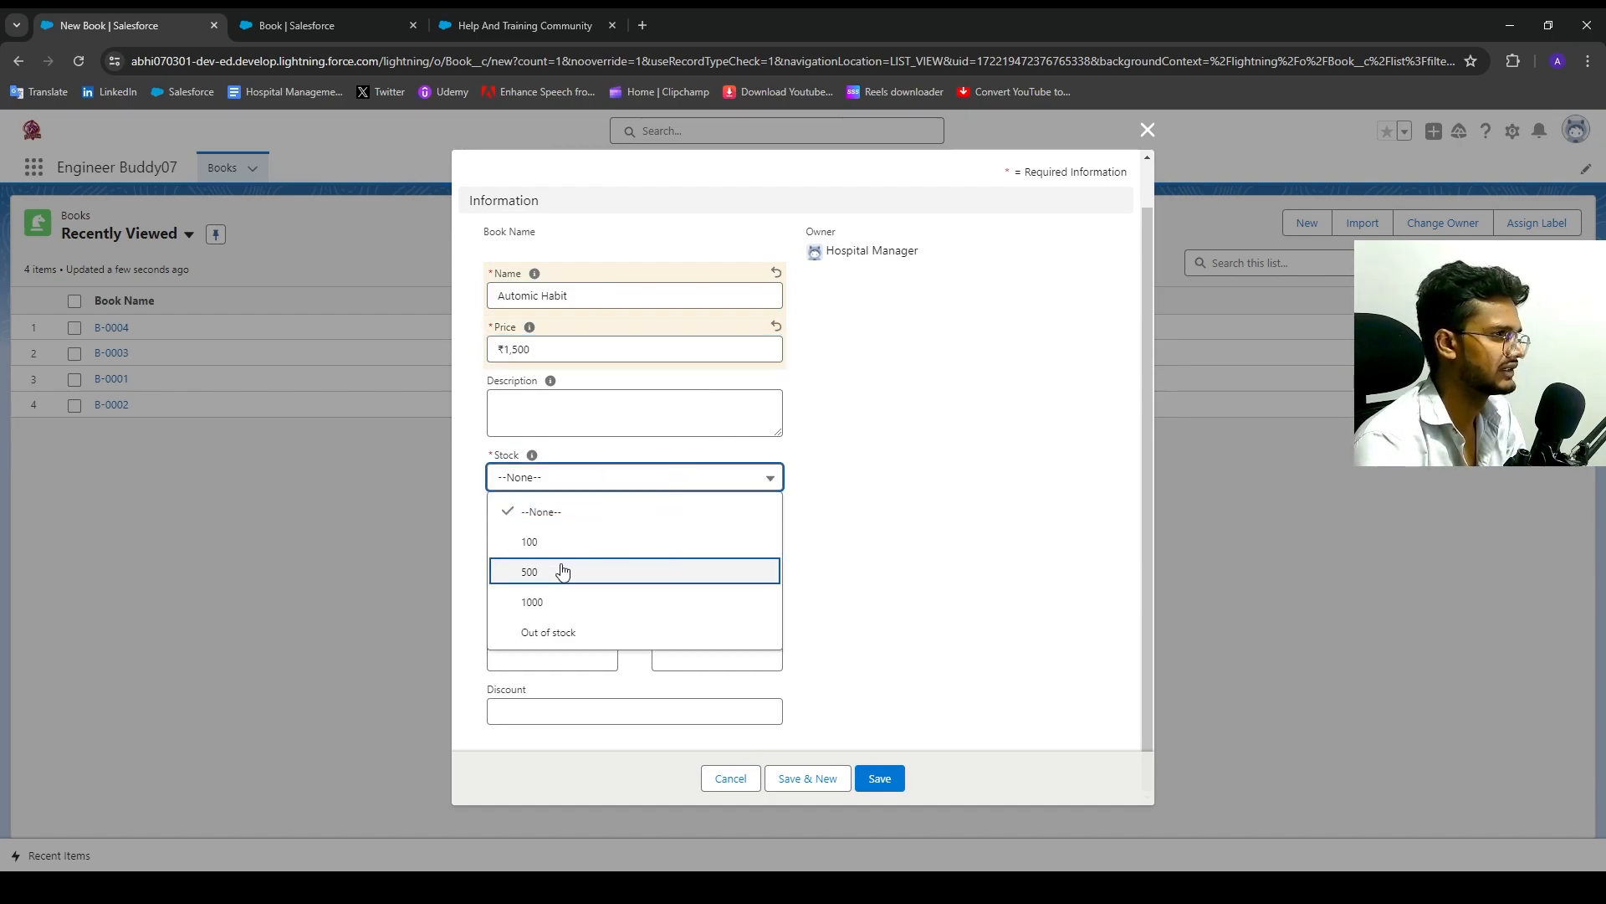
{"action": "left_click", "coordinate": [562, 571]}
Add Hard Cover Paper, Paper back and Digital to the chosen values of the Book Formate field.
{"action": "left_click", "coordinate": [553, 558]}
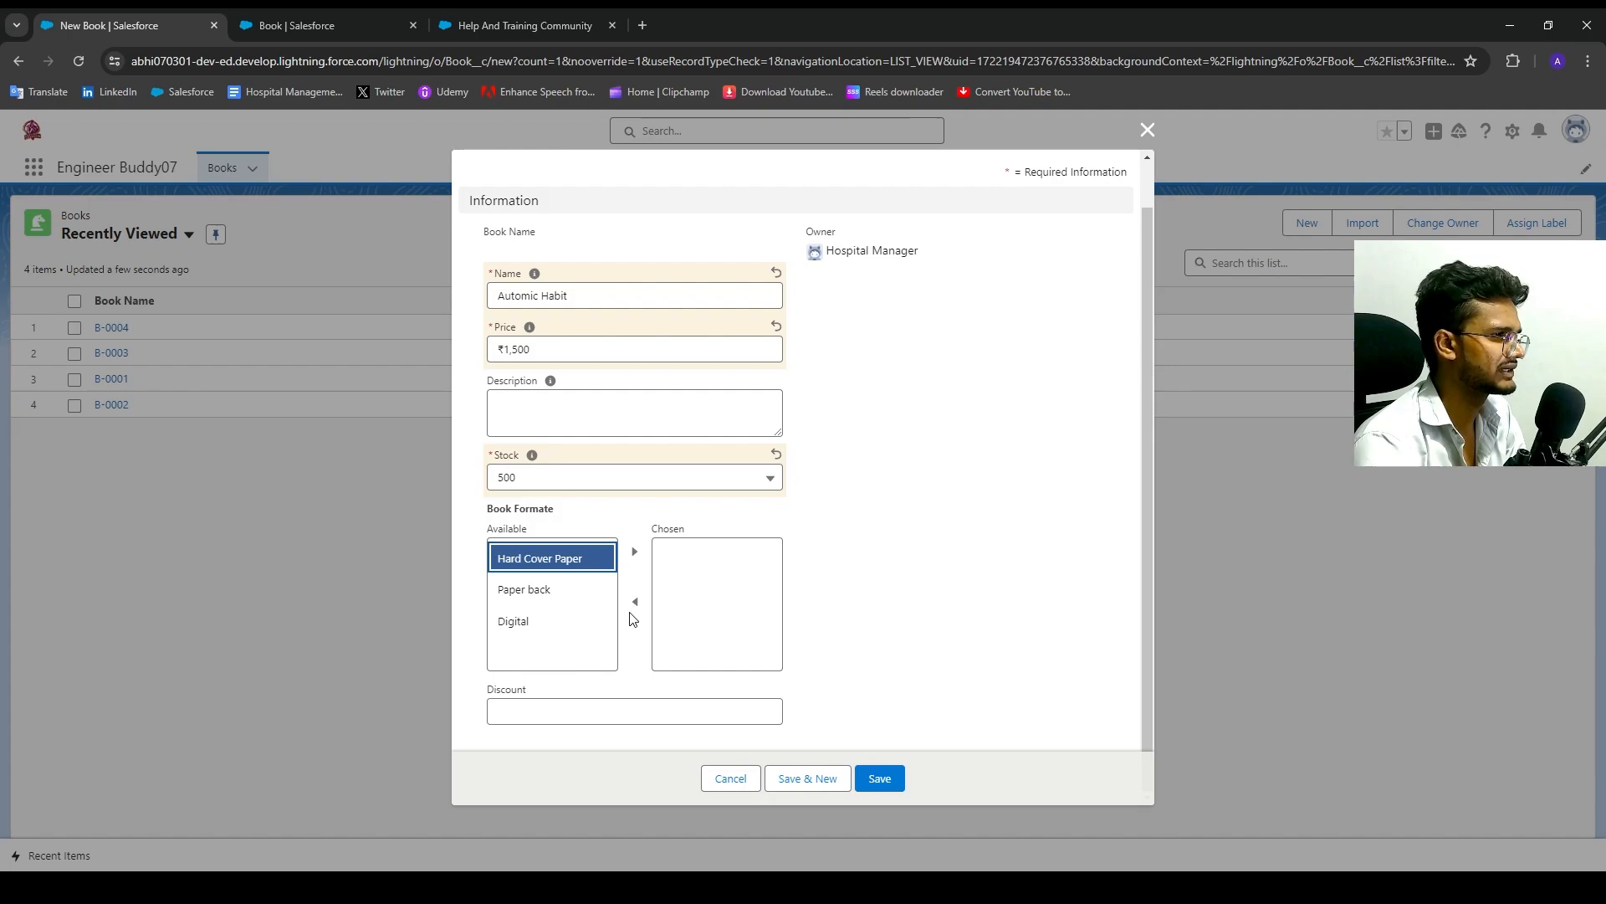
{"action": "left_click", "coordinate": [538, 589], "text": "shift"}
{"action": "left_click", "coordinate": [556, 619], "text": "shift"}
{"action": "left_click", "coordinate": [871, 780]}
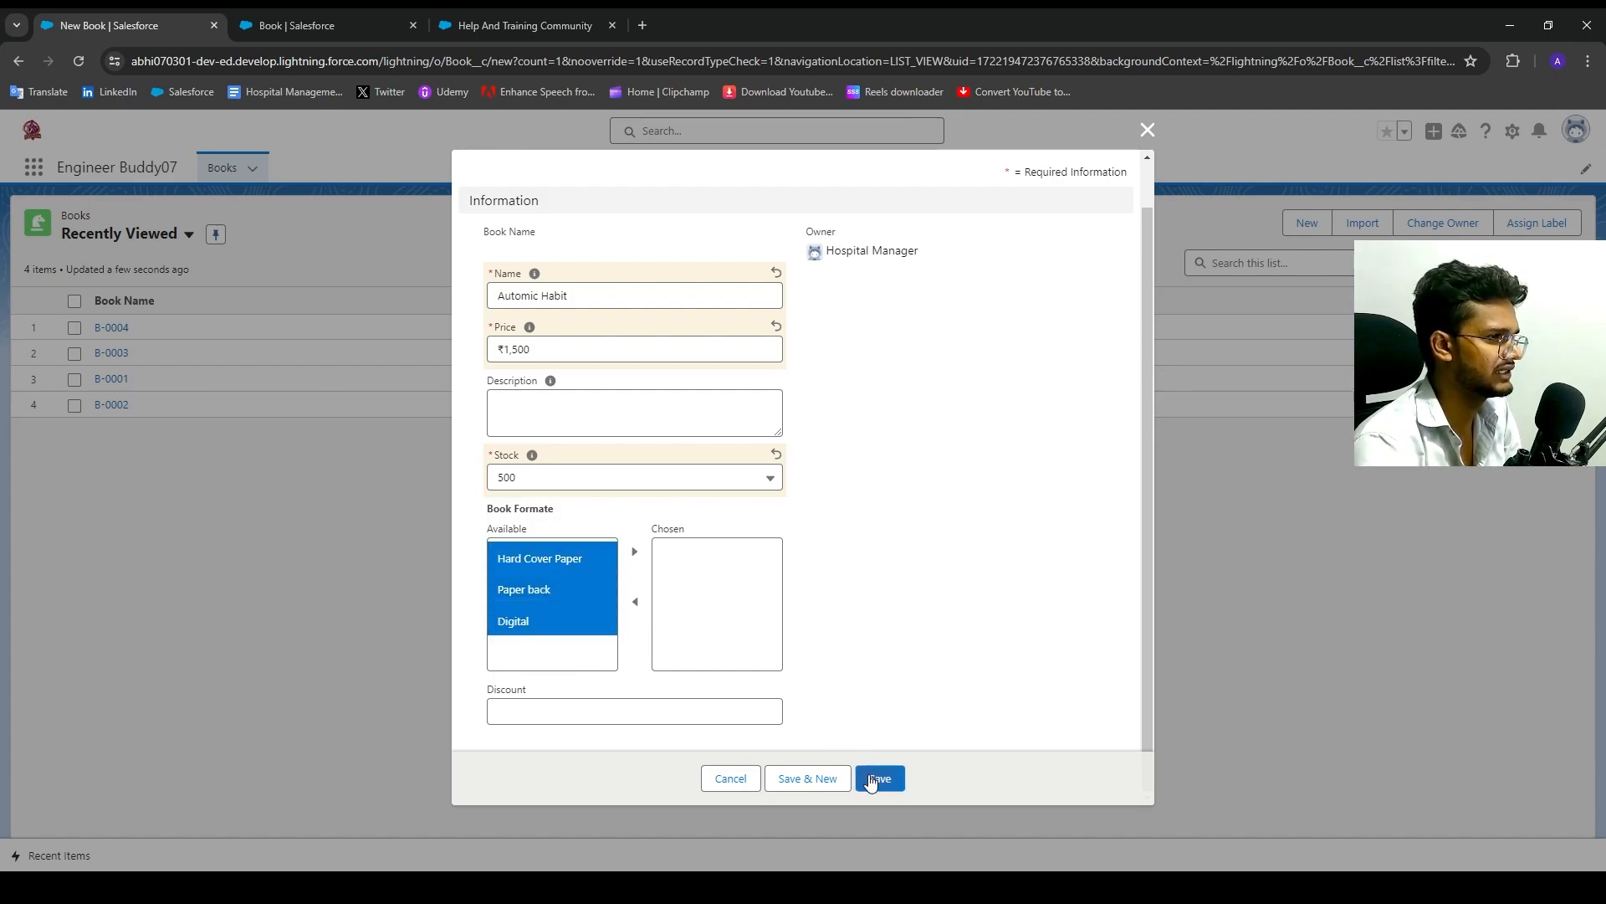
{"action": "left_click", "coordinate": [634, 550]}
Set the book's Discount to 5% and save the new record.
{"action": "left_click", "coordinate": [568, 708]}
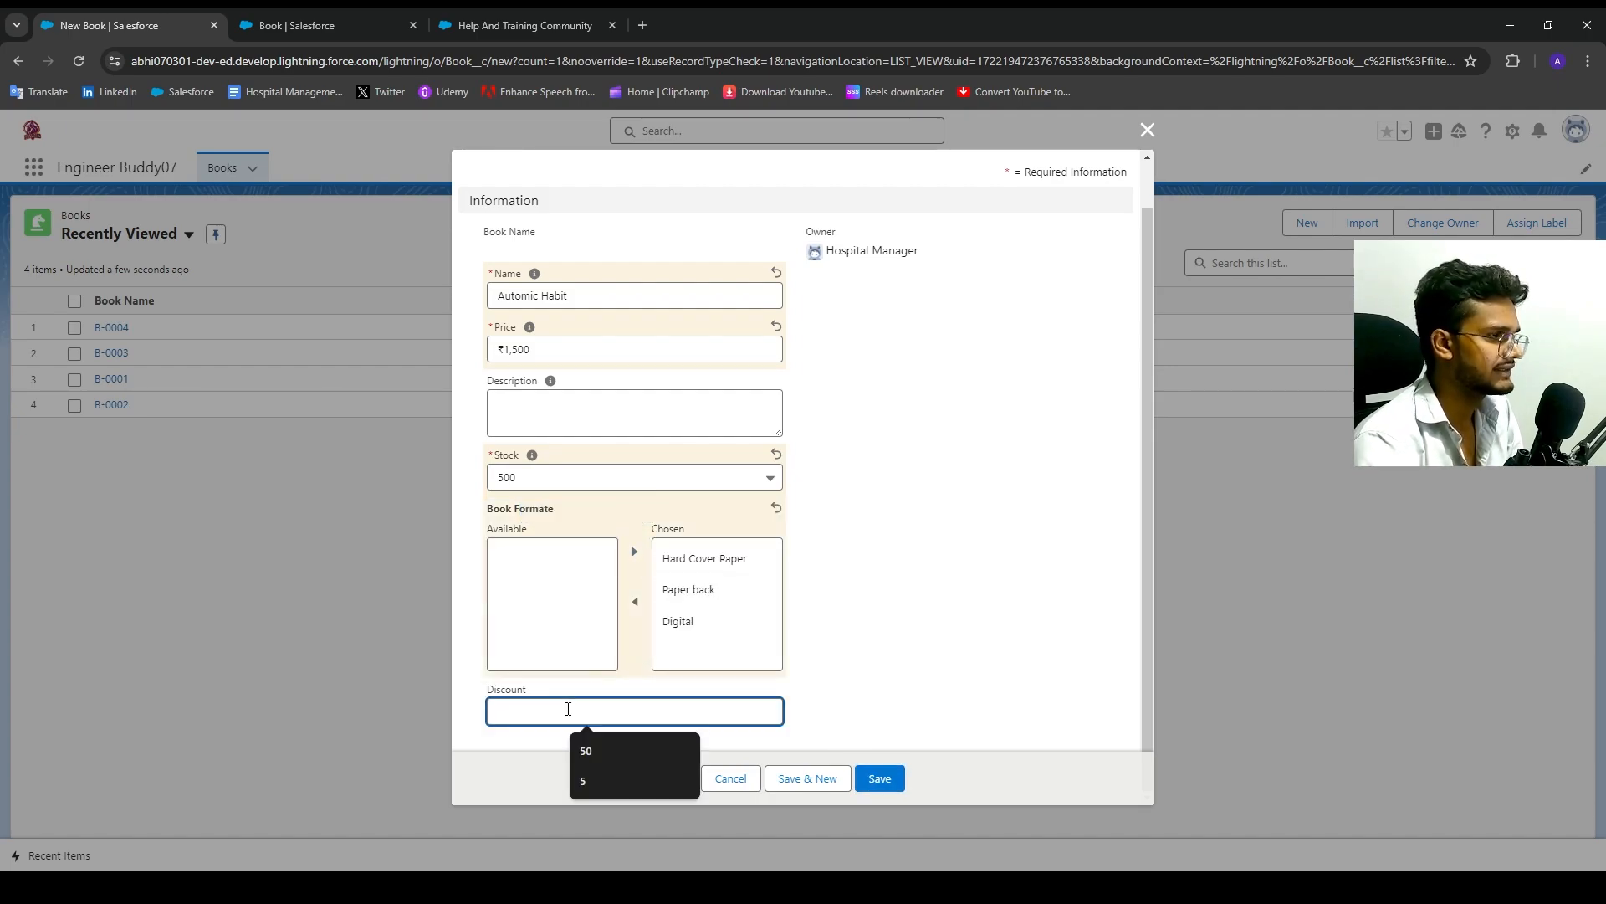
{"action": "type", "text": "5"}
{"action": "left_click", "coordinate": [887, 540]}
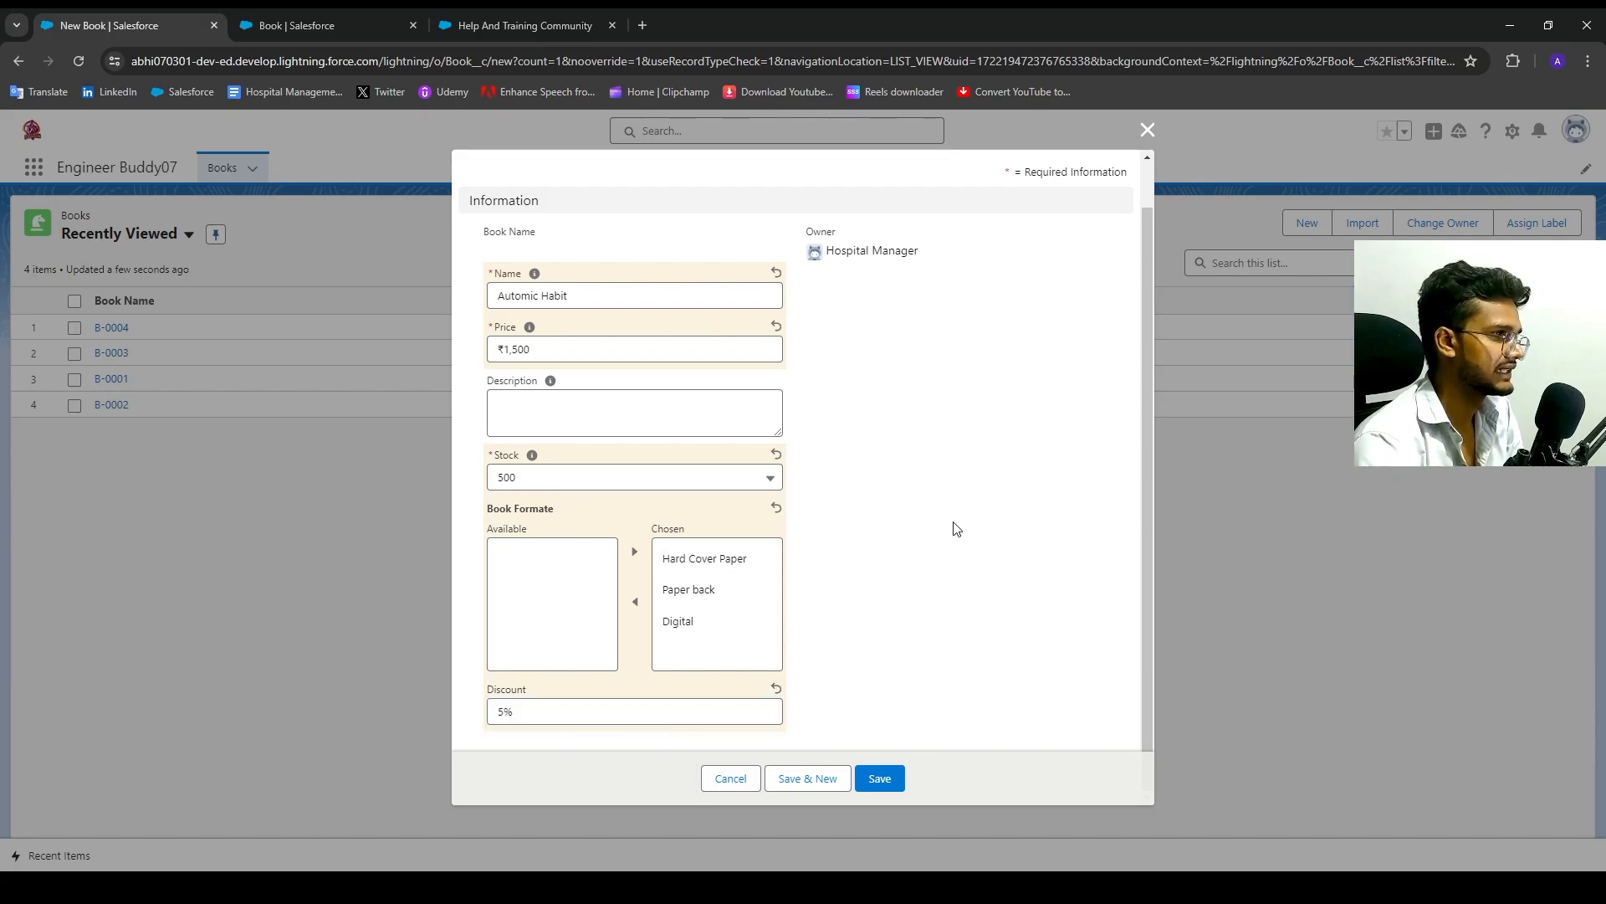
{"action": "left_click", "coordinate": [544, 348]}
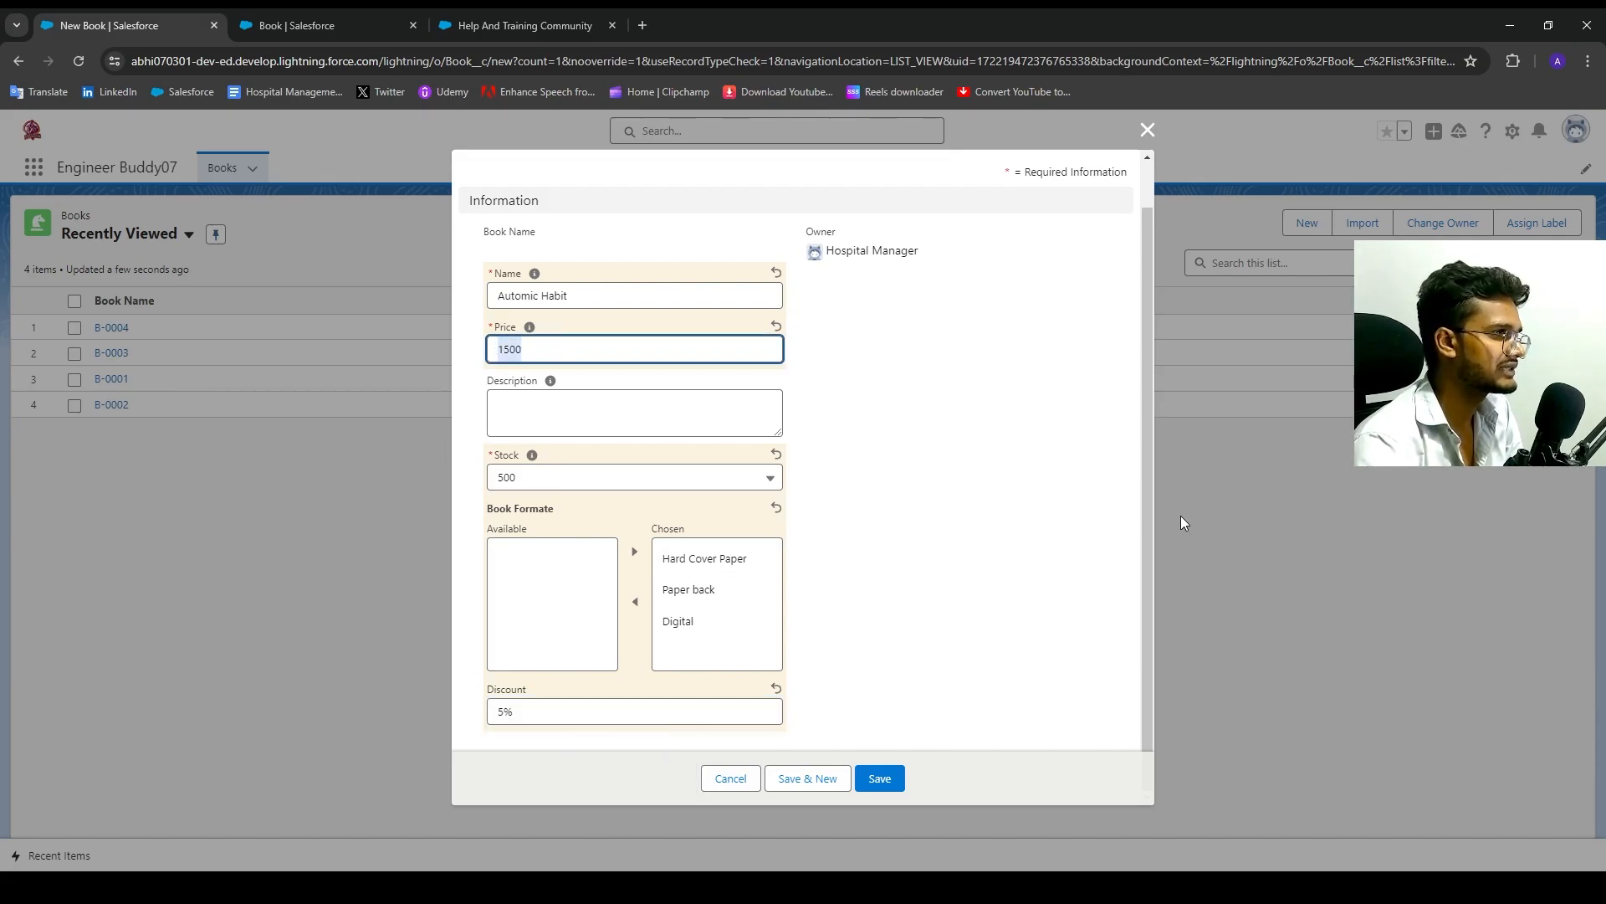
{"action": "left_click", "coordinate": [989, 571]}
{"action": "left_click", "coordinate": [881, 777]}
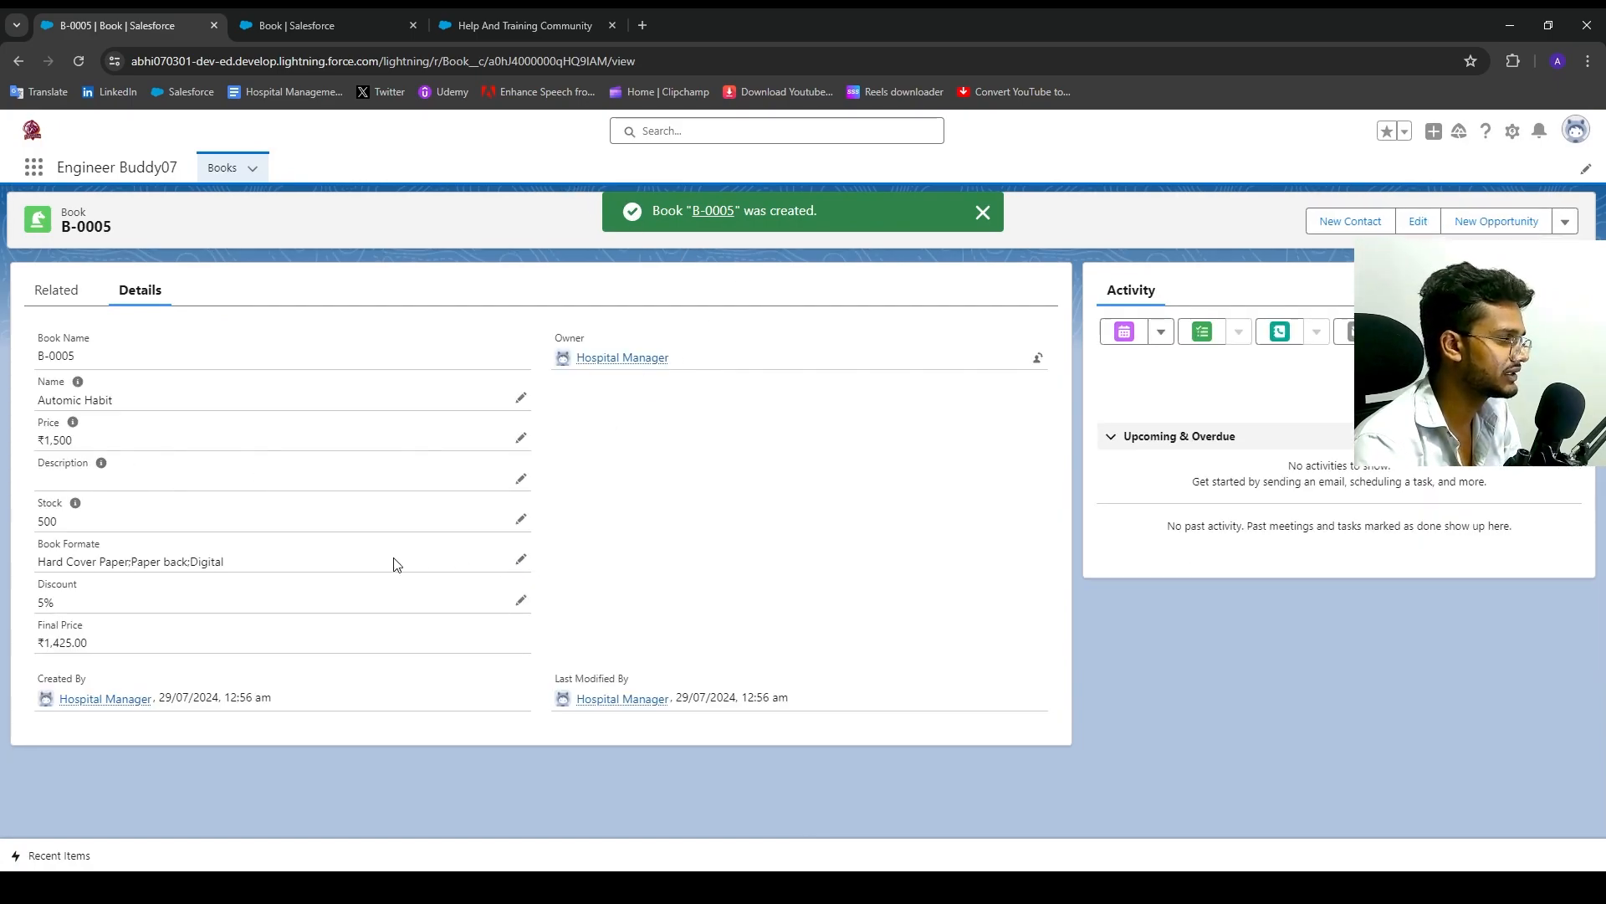
Change the saved book's Discount to 10%, save the record and check the calculated Final Price.
{"action": "mouse_move", "coordinate": [41, 626]}
{"action": "left_mouse_down"}
{"action": "mouse_move", "coordinate": [76, 626]}
{"action": "mouse_move", "coordinate": [37, 644]}
{"action": "left_mouse_up"}
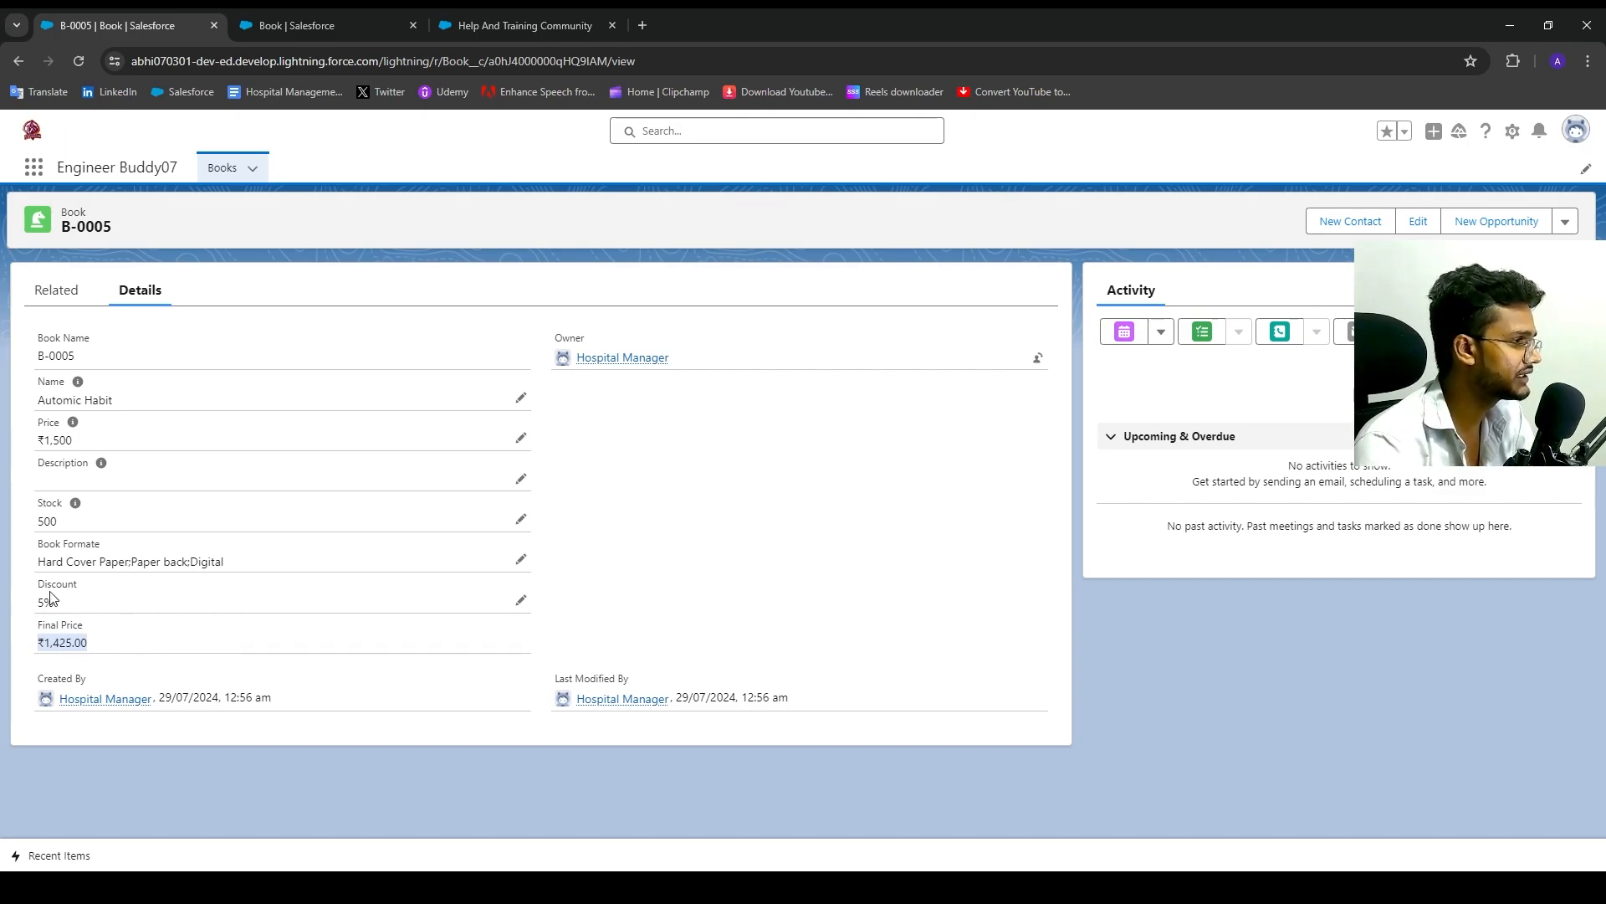
{"action": "left_click_drag", "start_coordinate": [55, 602], "coordinate": [26, 596]}
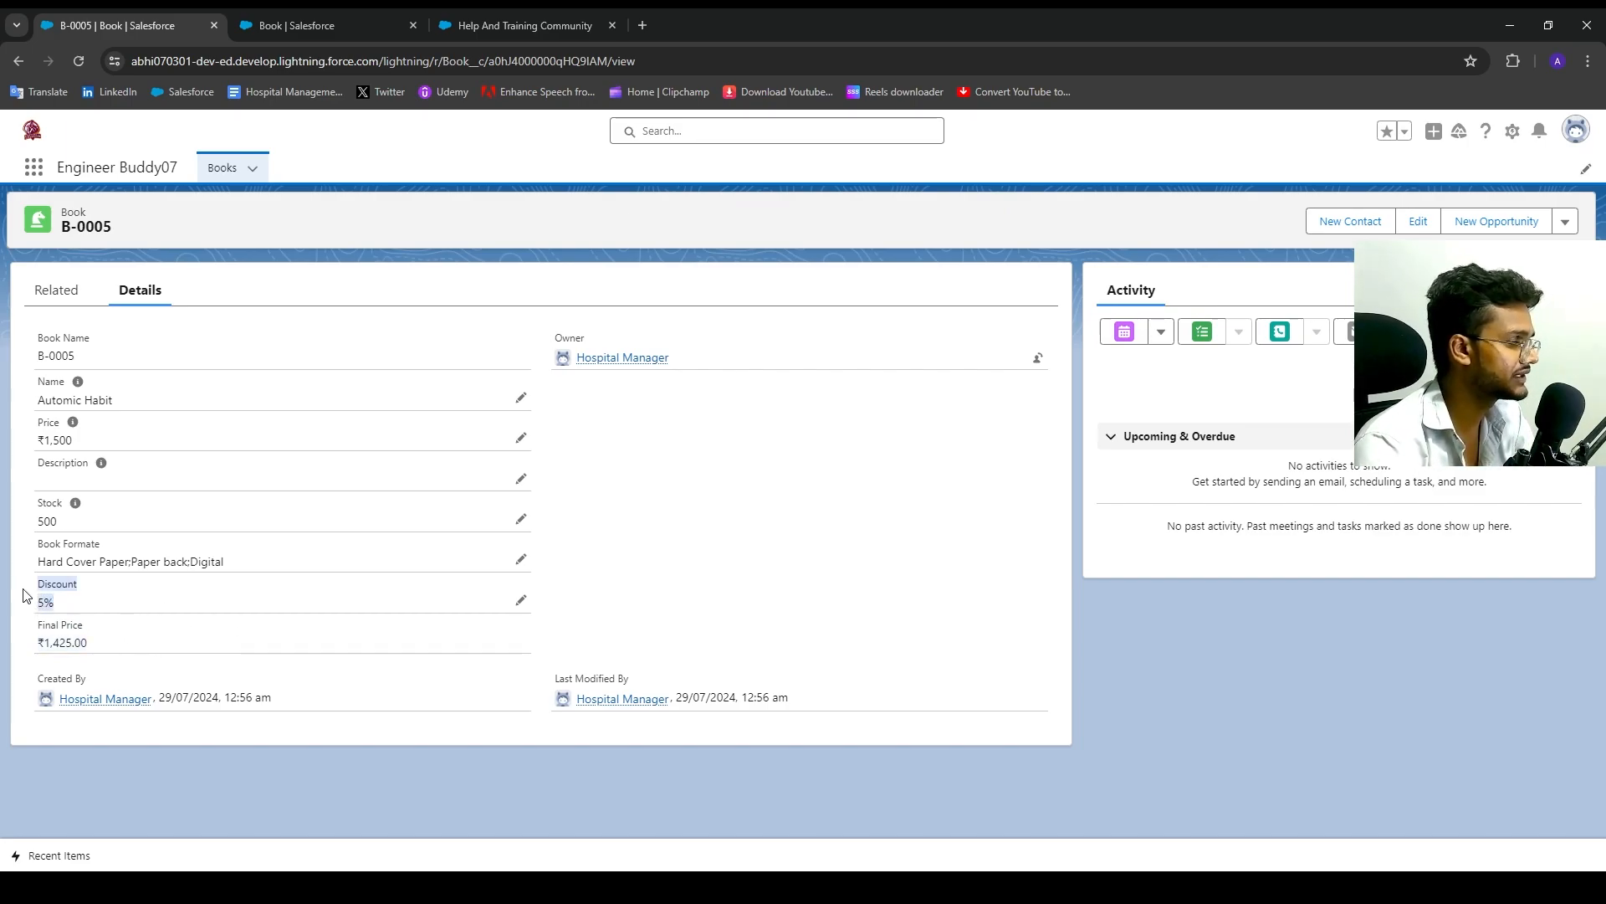
{"action": "left_click", "coordinate": [520, 599]}
{"action": "key", "text": "BackSpace"}
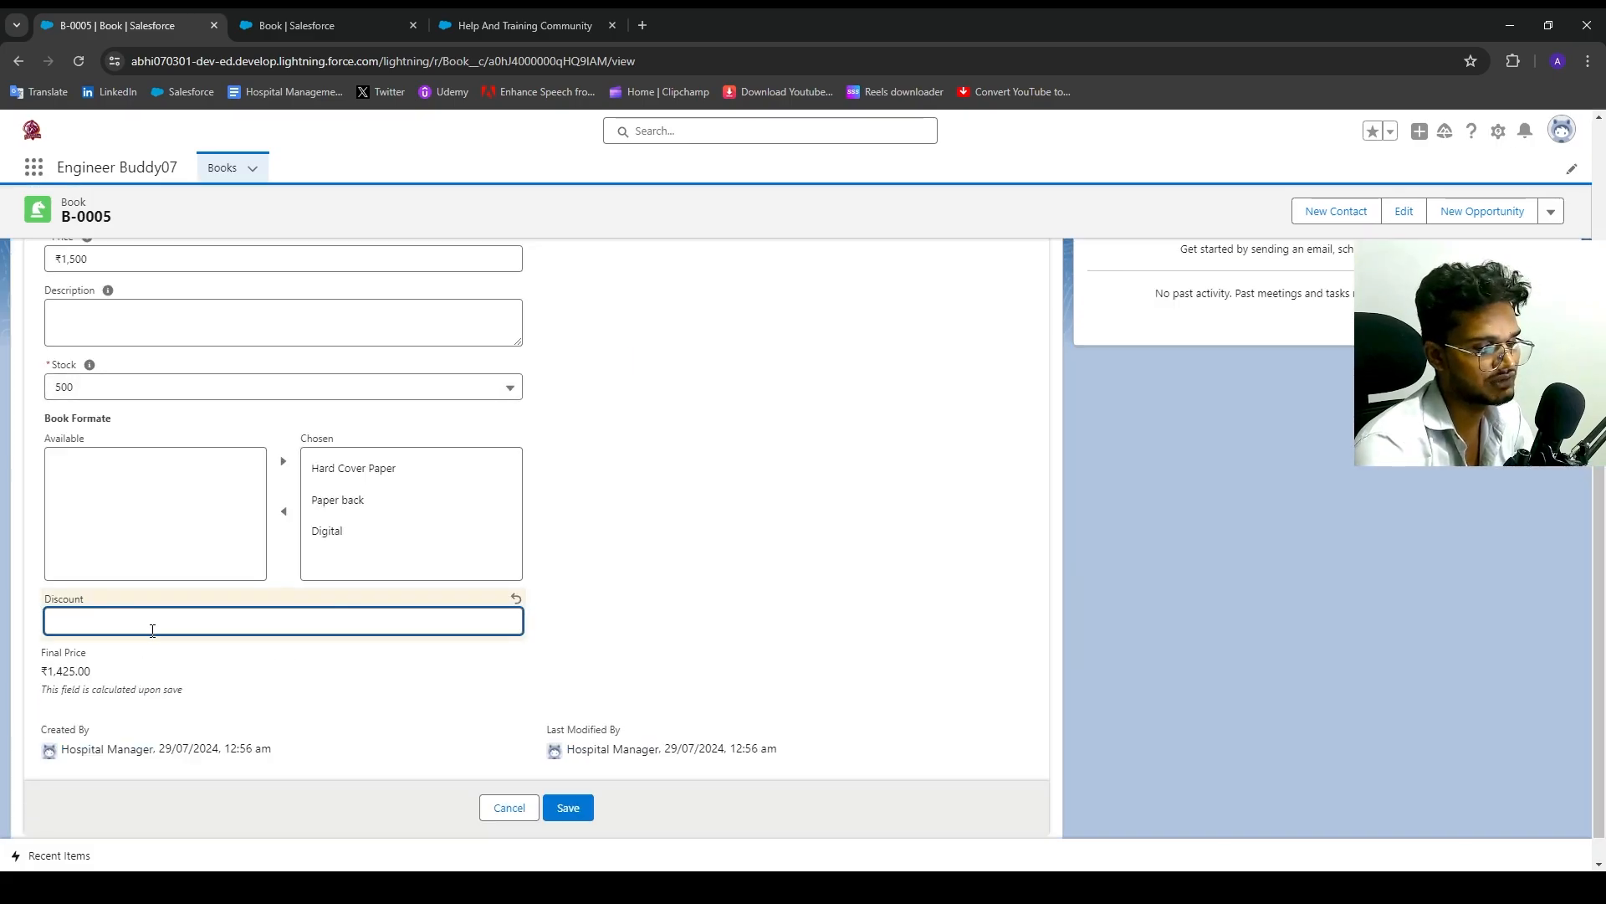
{"action": "left_click", "coordinate": [586, 821]}
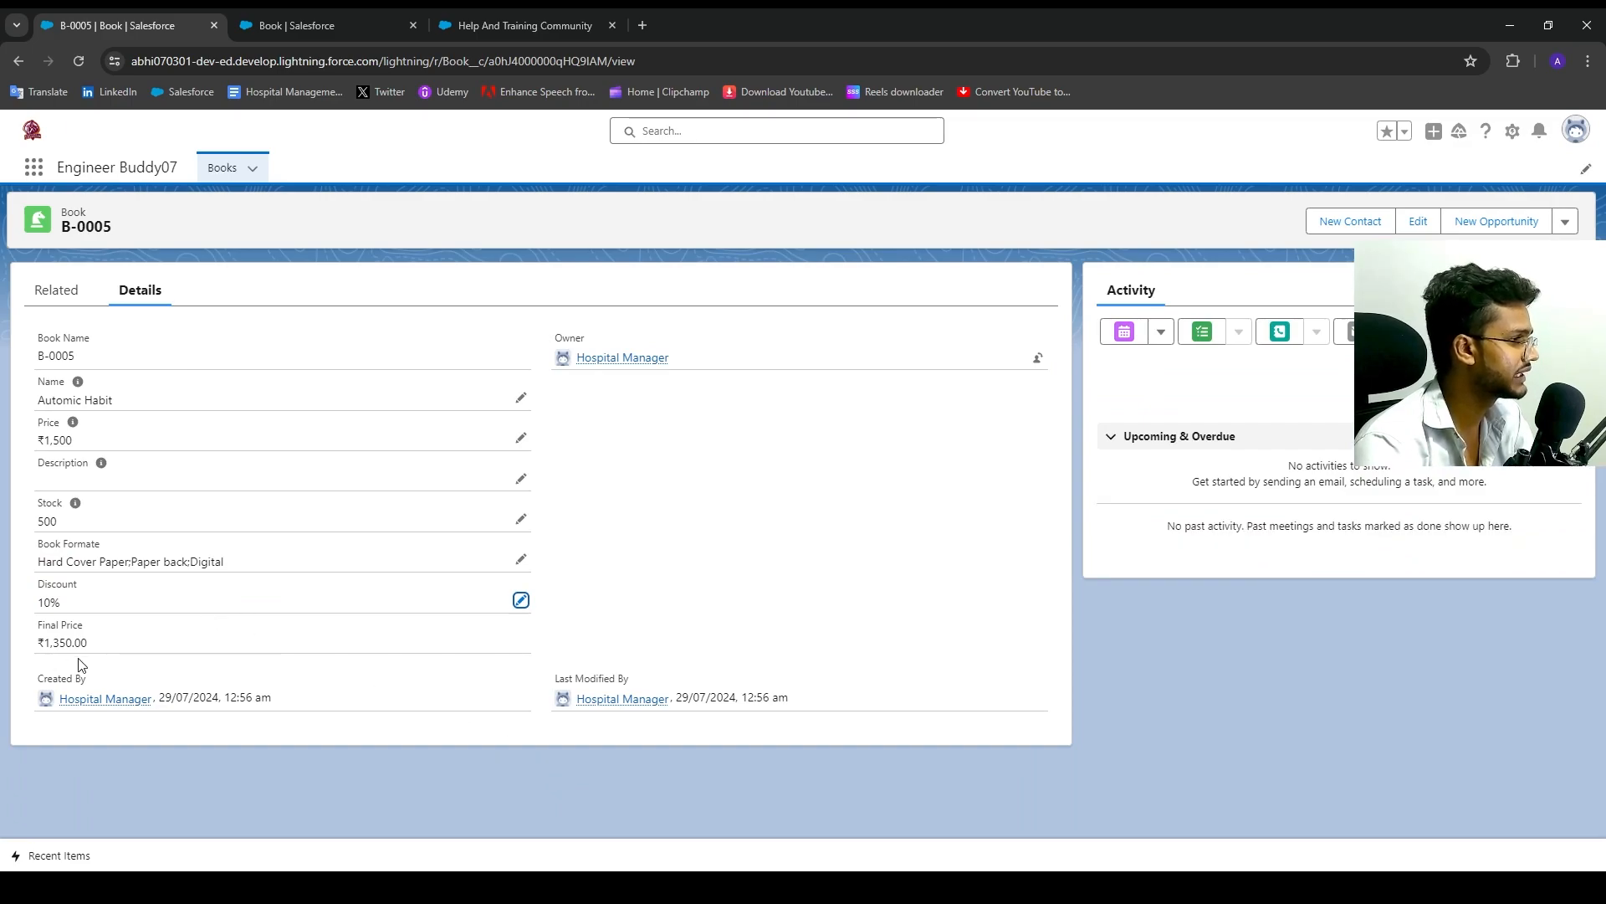
{"action": "left_click_drag", "start_coordinate": [88, 643], "coordinate": [17, 650]}
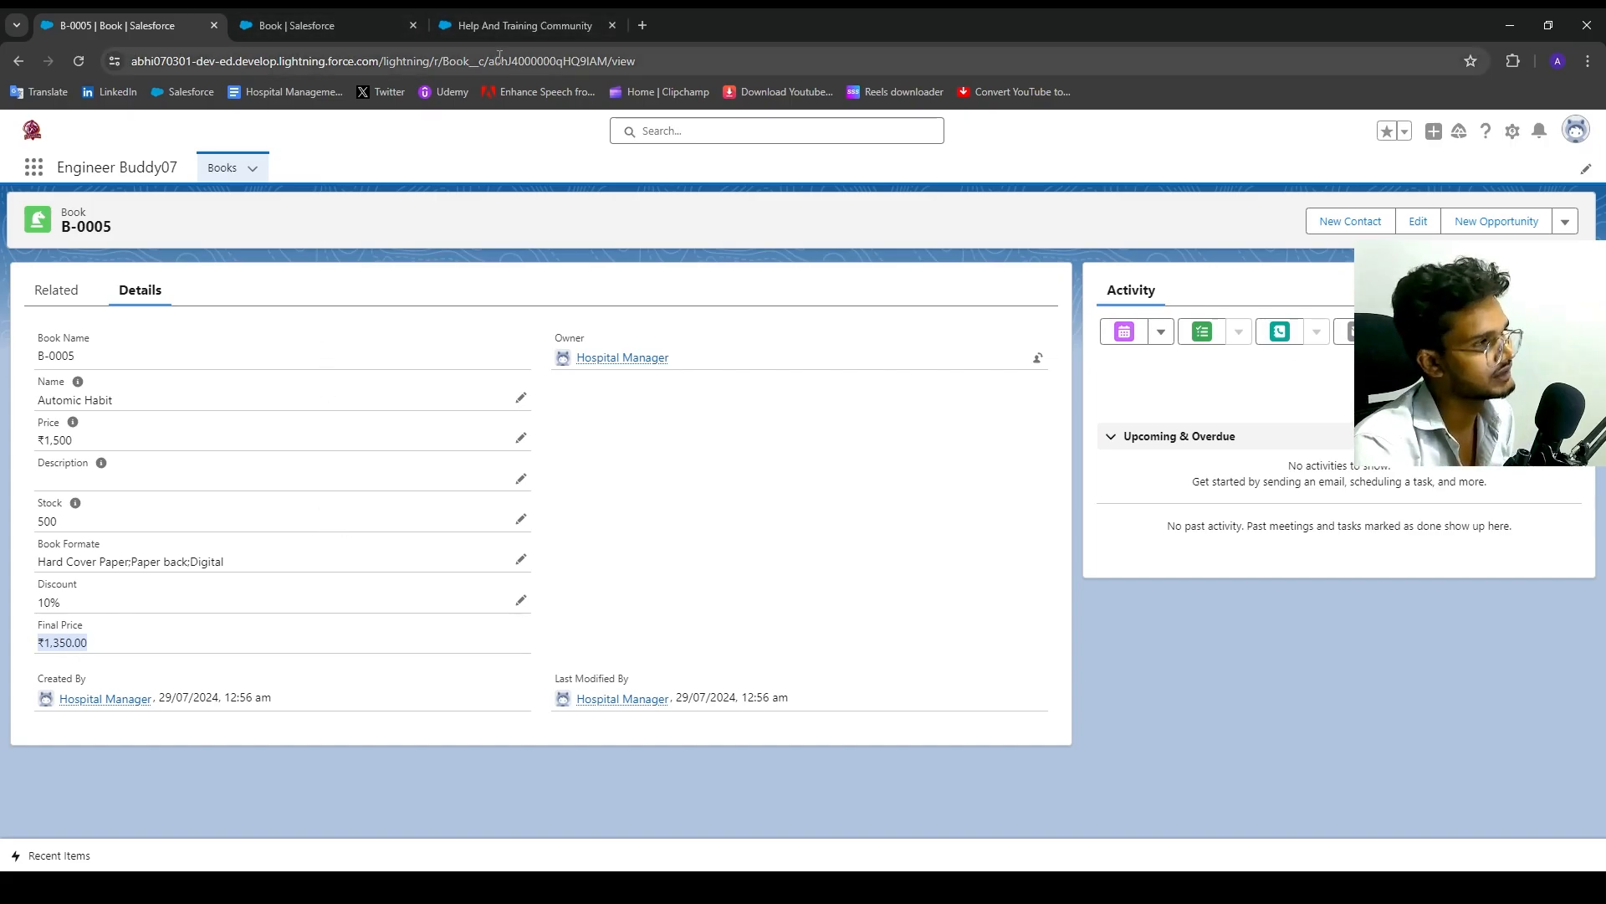
Switch to the Google Slides presentation and review the formula editor slide, including its Functions list.
{"action": "left_click", "coordinate": [375, 14]}
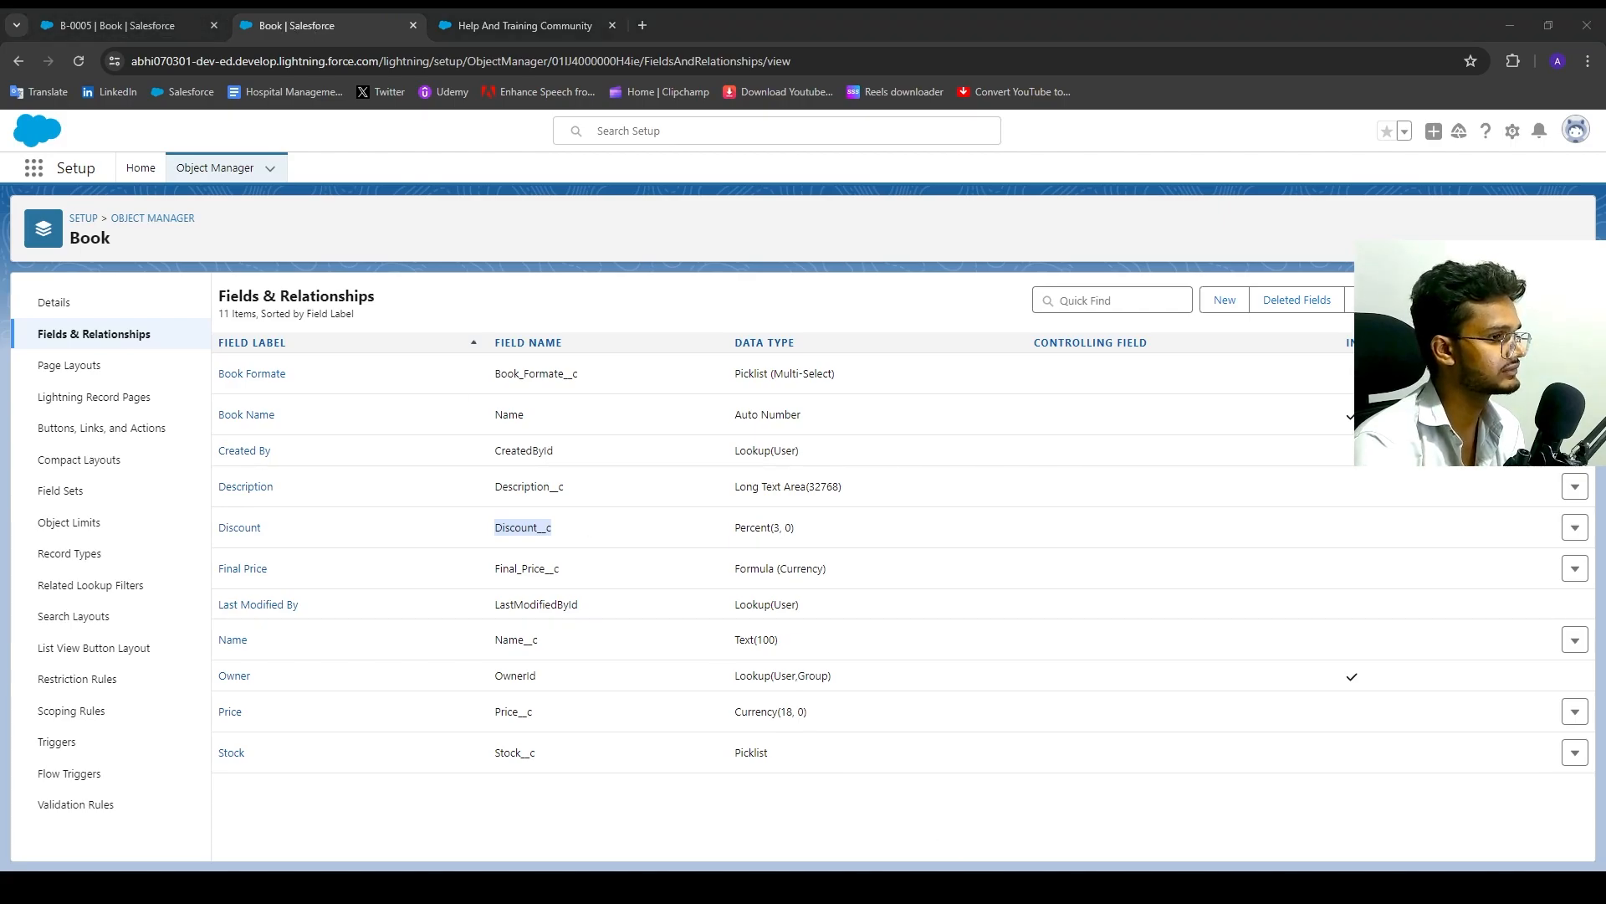
{"action": "key", "text": "alt+Tab"}
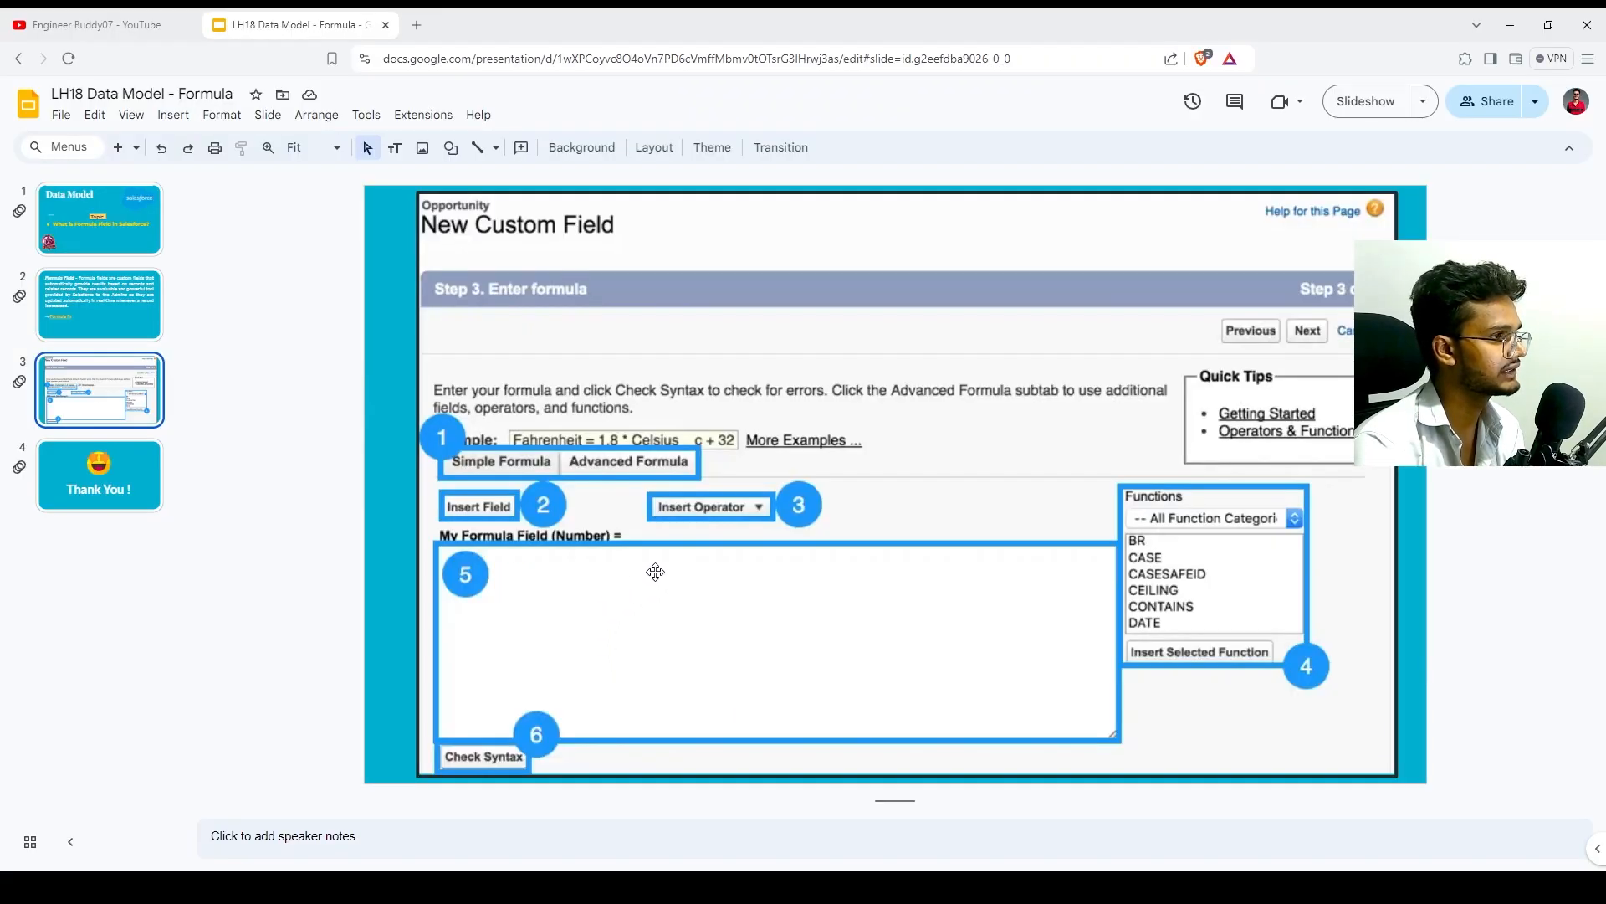
{"action": "left_click", "coordinate": [1224, 513]}
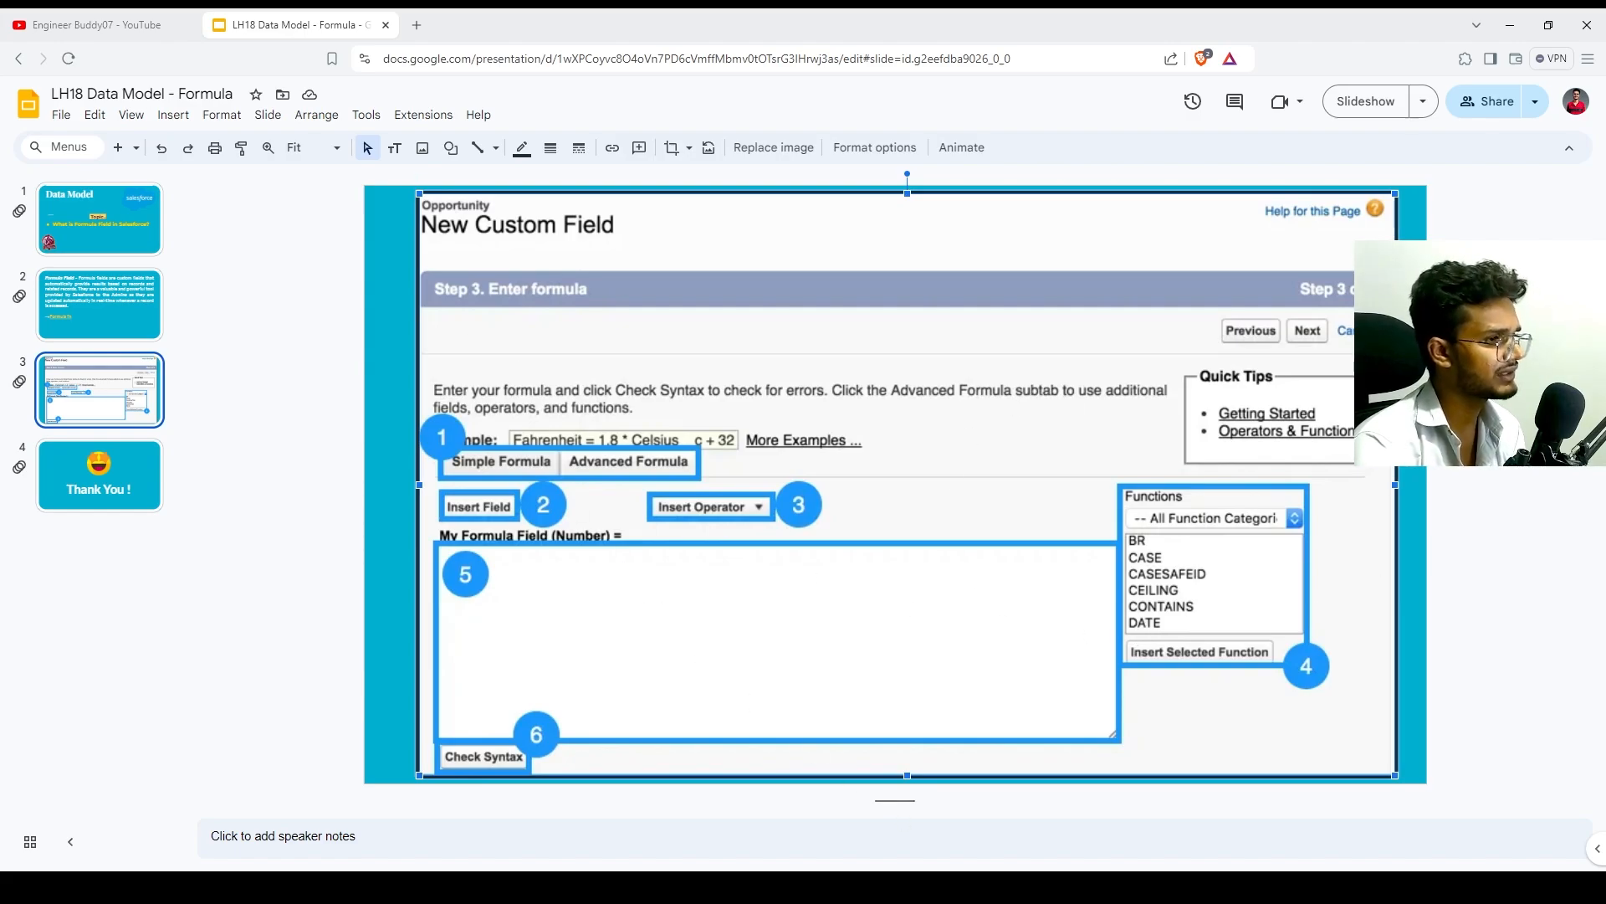
{"action": "key", "text": "alt+Tab"}
Show the Formula fn link on the Formula Field slide and switch to the Salesforce Help article on formula operators and functions.
{"action": "left_click", "coordinate": [512, 25]}
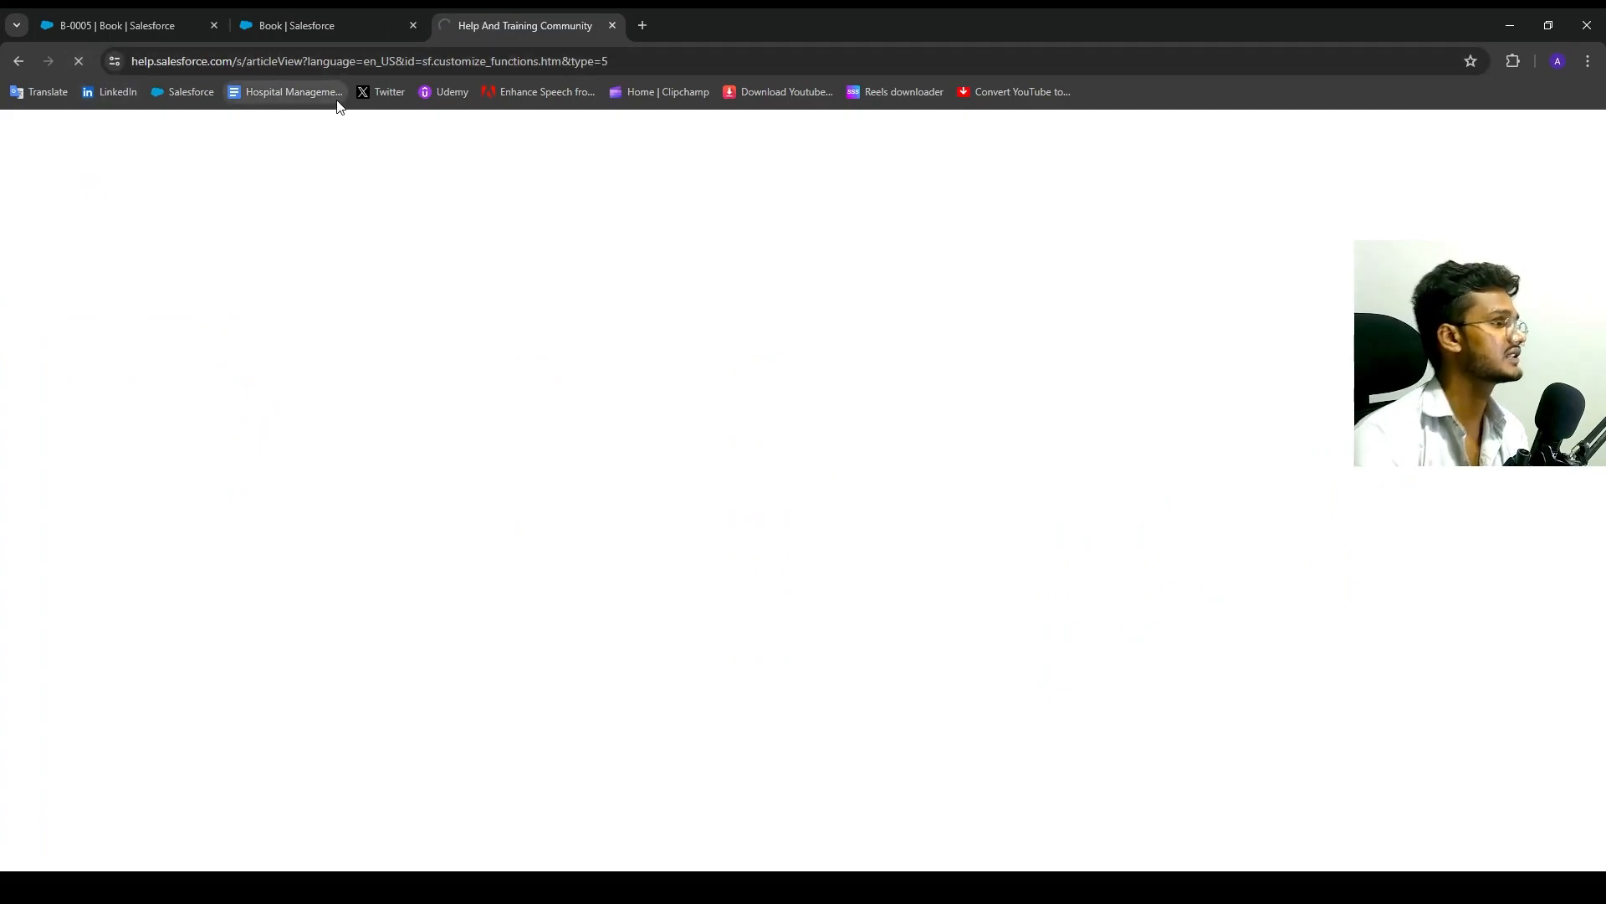
{"action": "key", "text": "alt+Tab"}
{"action": "left_click", "coordinate": [87, 324]}
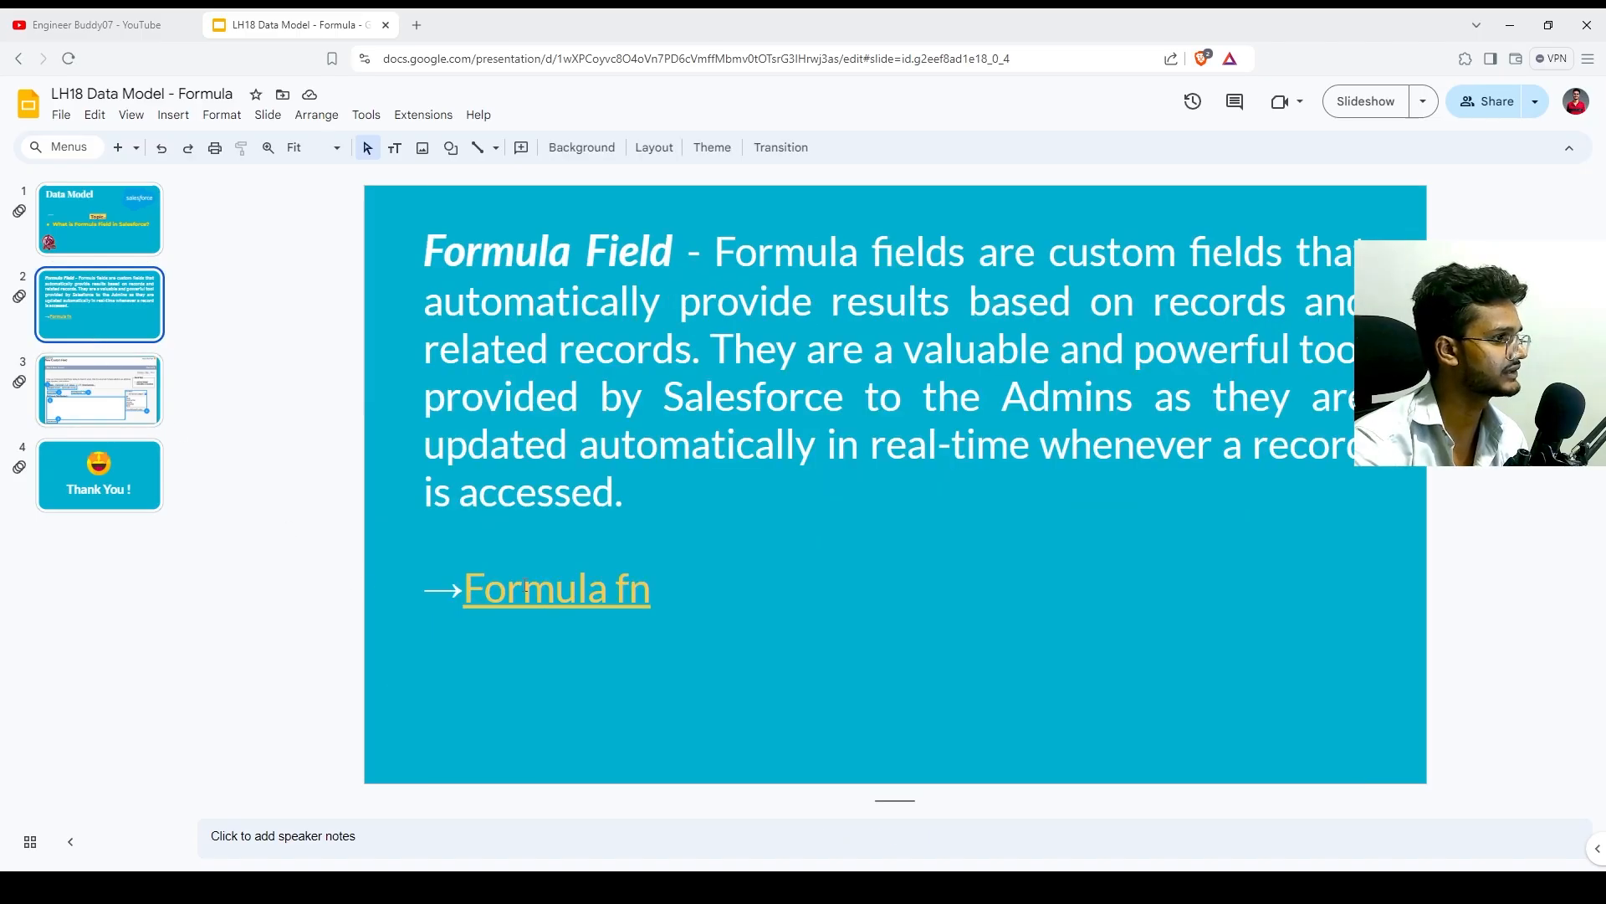
{"action": "left_click", "coordinate": [526, 591]}
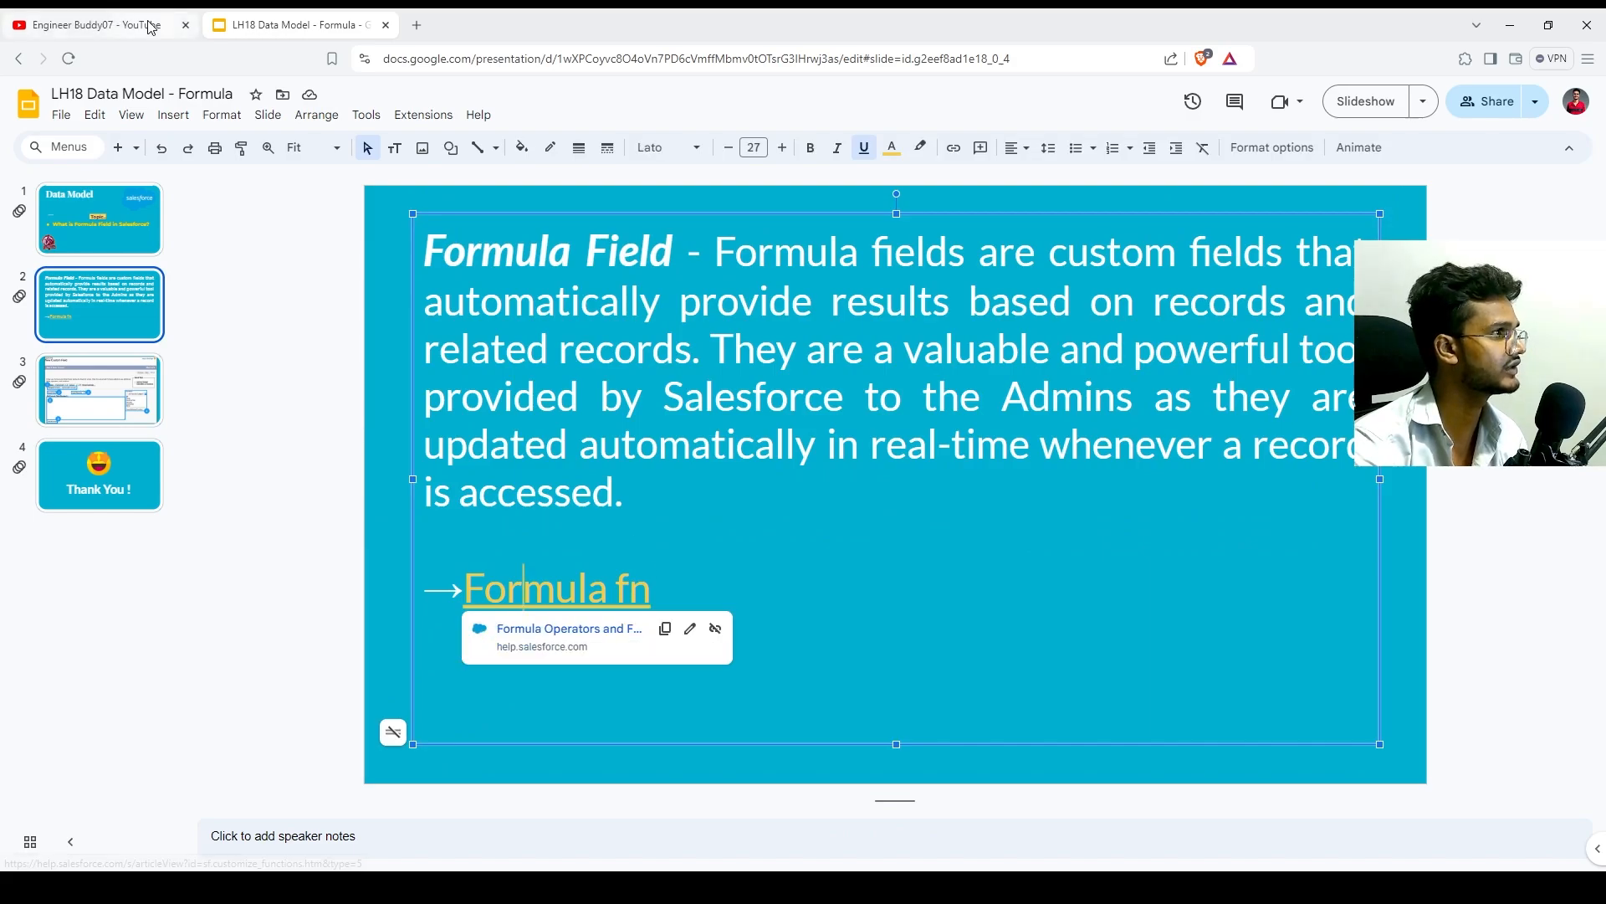
{"action": "key", "text": "alt+Tab"}
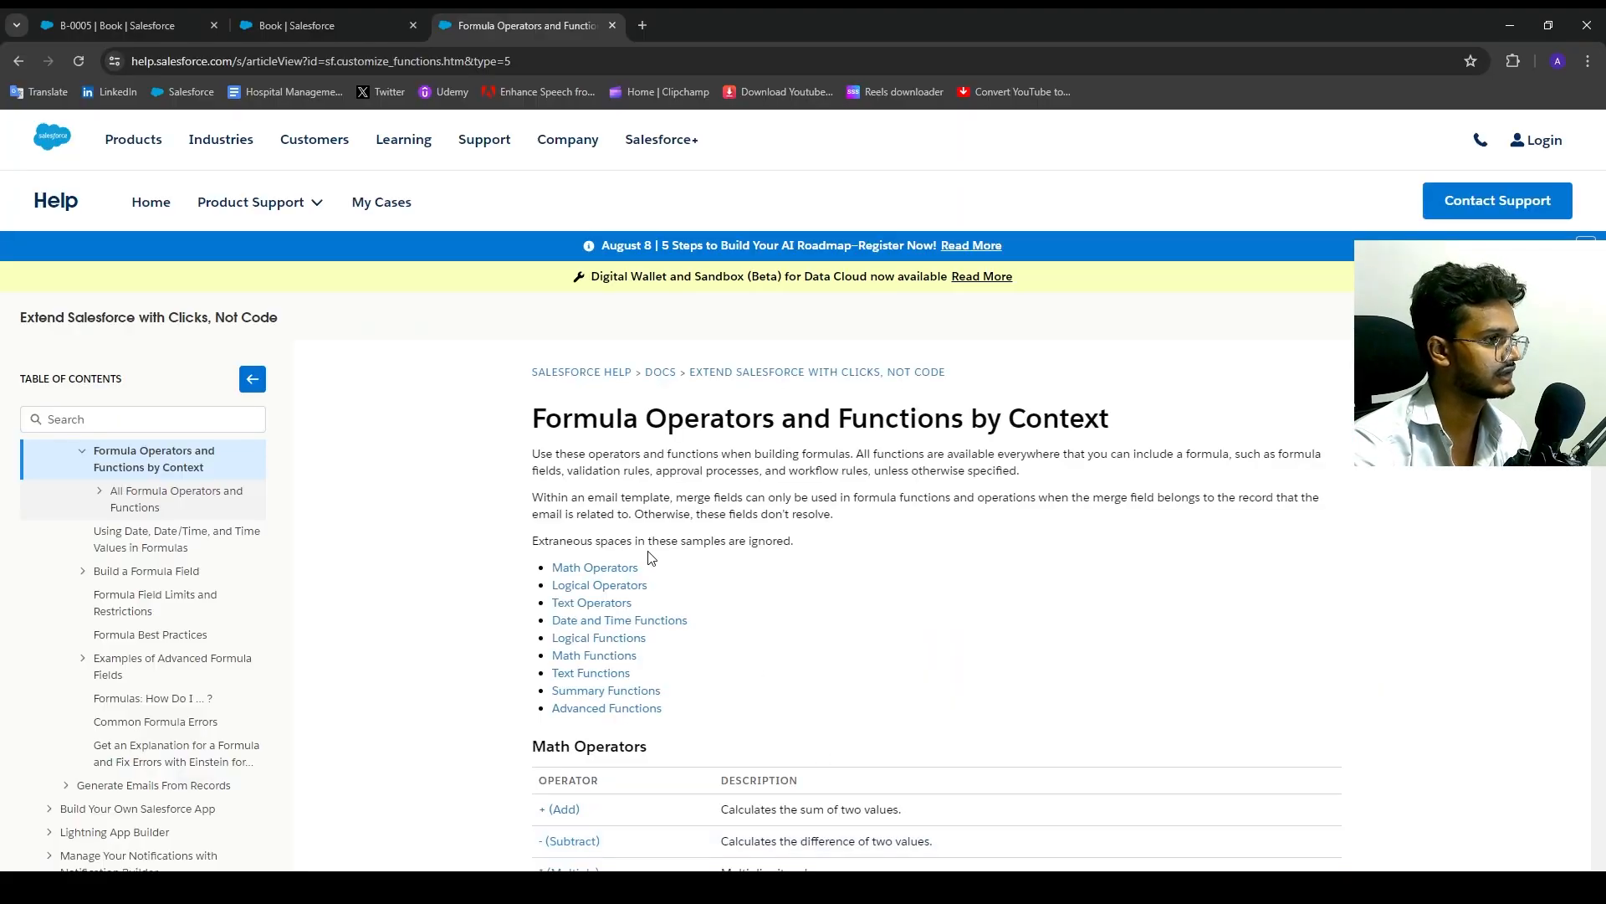
Read through the math and logical operators and the start of the date and time functions in the help article.
{"action": "scroll", "coordinate": [652, 557], "scroll_direction": "down", "scroll_amount": 9}
{"action": "scroll", "coordinate": [652, 556], "scroll_direction": "up", "scroll_amount": 3}
{"action": "scroll", "coordinate": [652, 556], "scroll_direction": "up", "scroll_amount": 3}
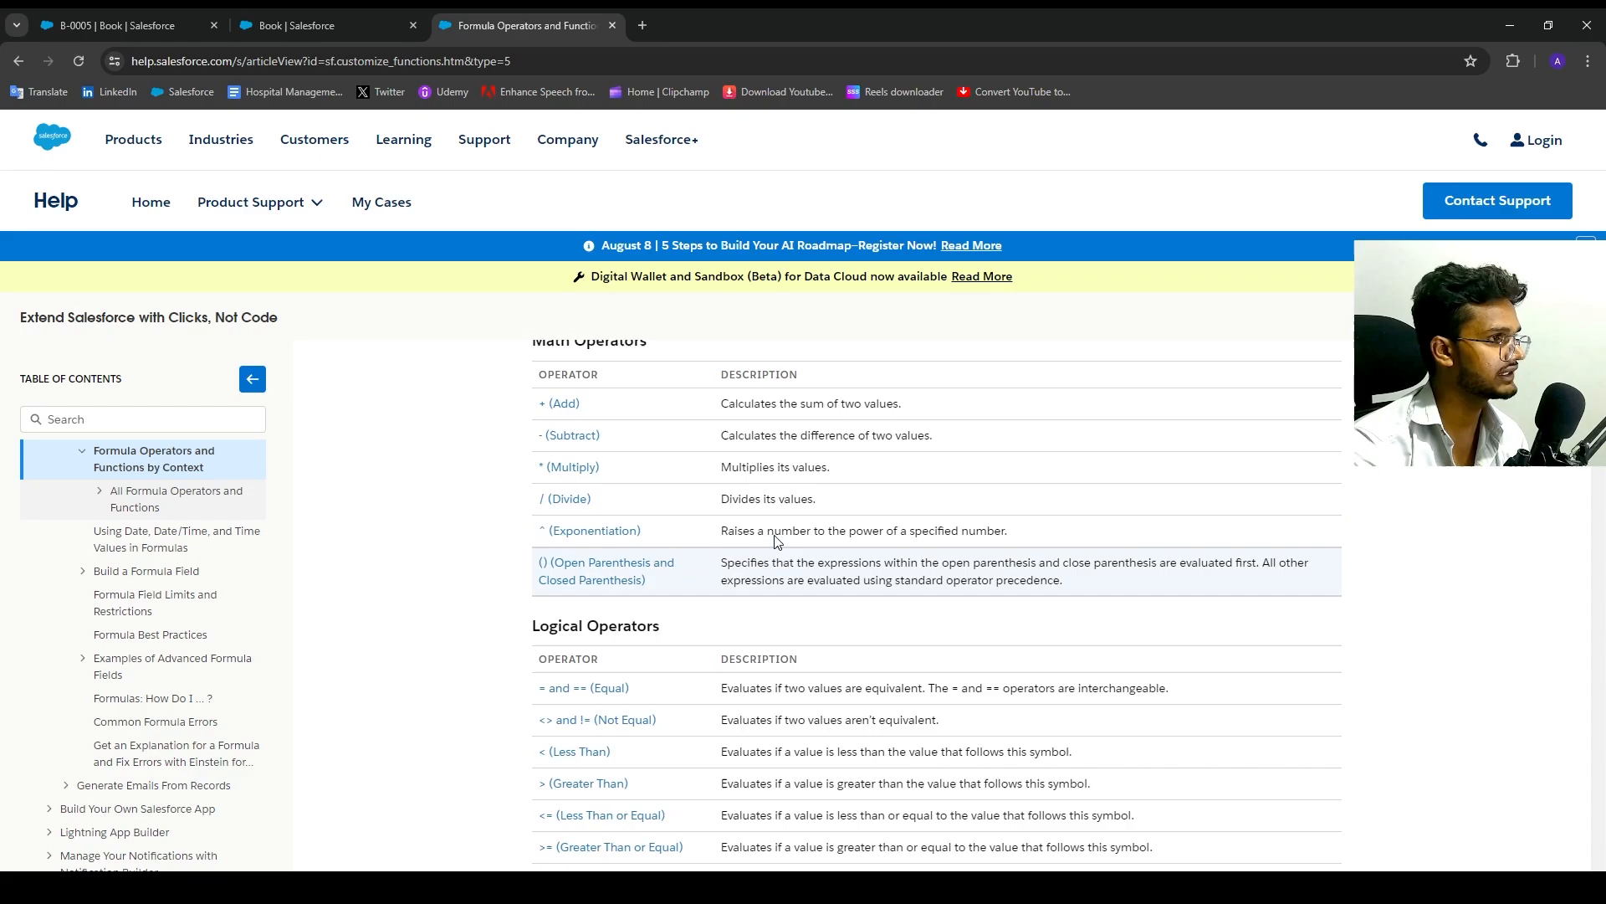
{"action": "scroll", "coordinate": [615, 584], "scroll_direction": "down", "scroll_amount": 10}
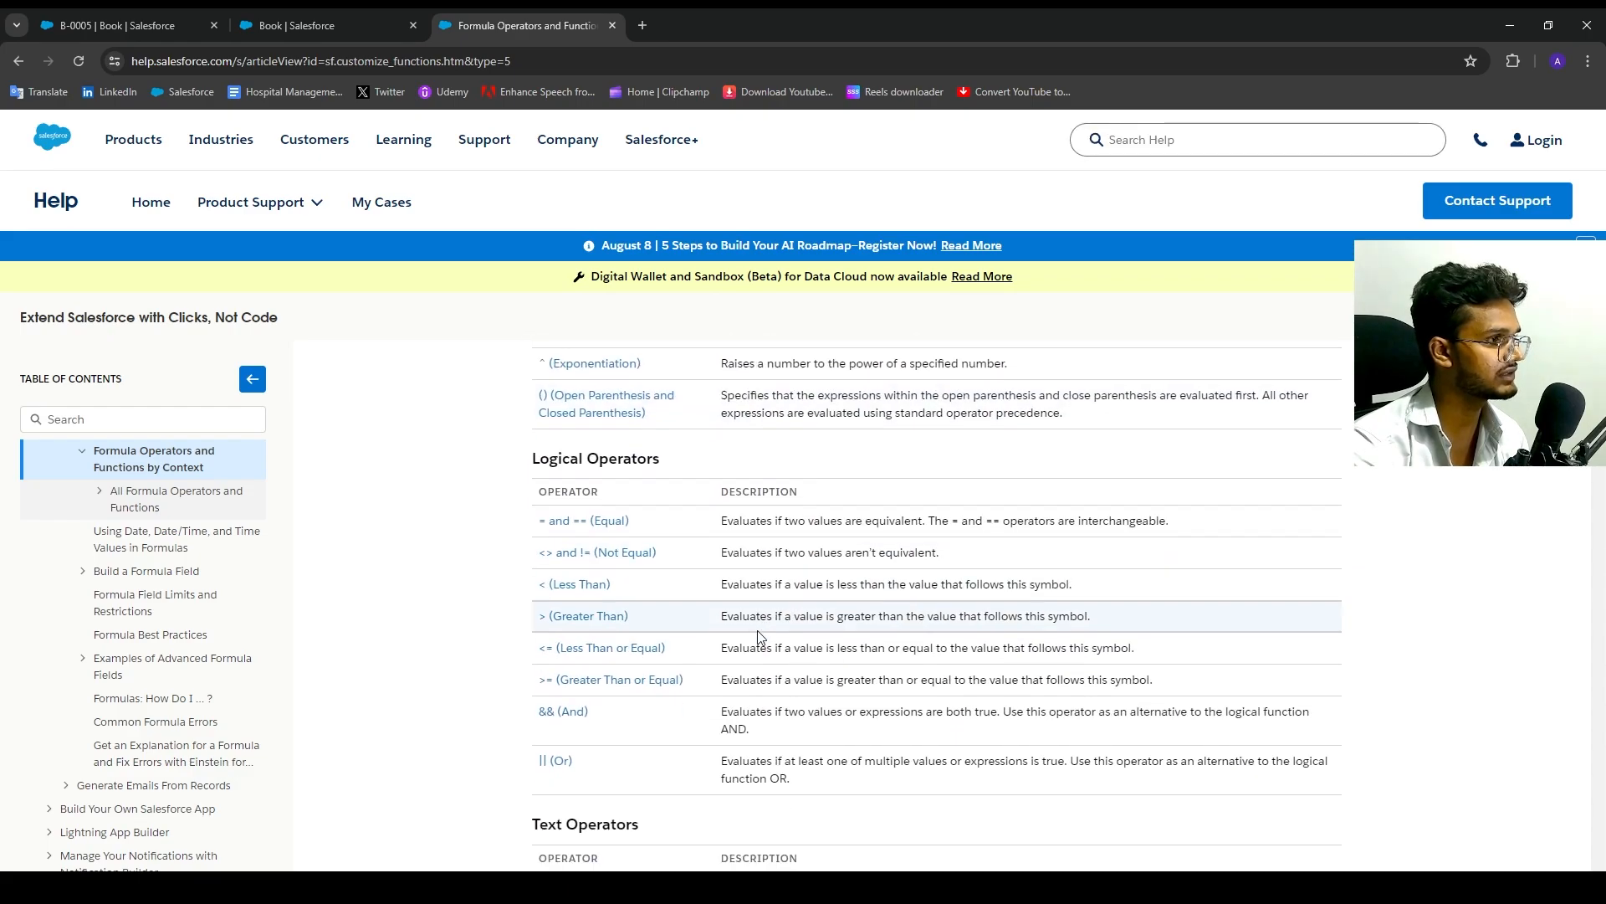
{"action": "scroll", "coordinate": [743, 626], "scroll_direction": "down", "scroll_amount": 4}
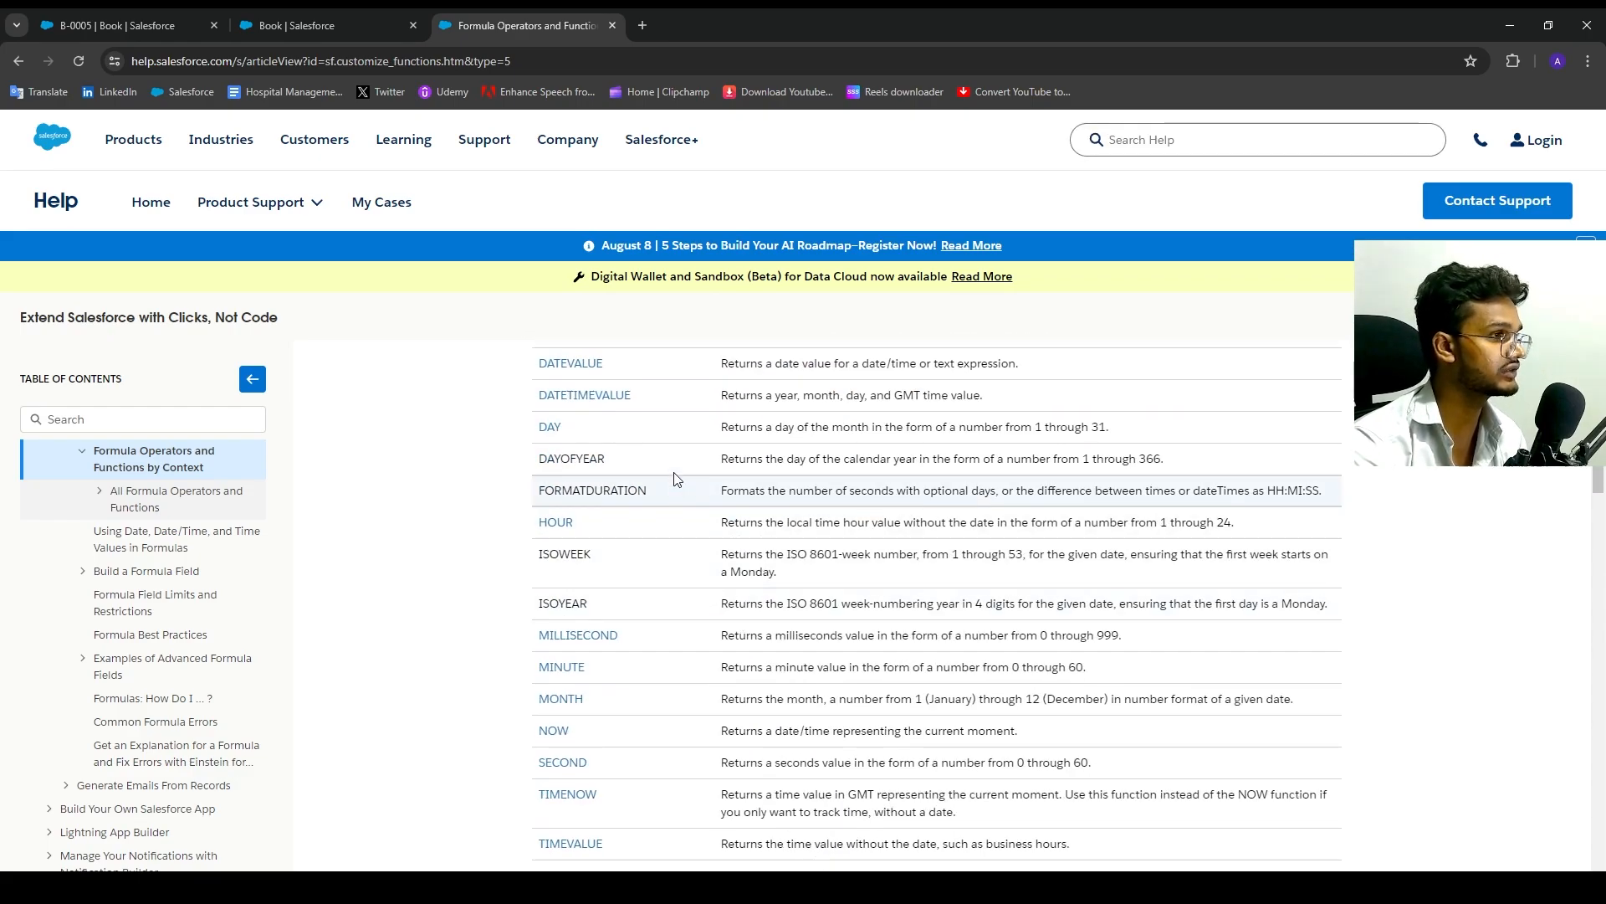
{"action": "scroll", "coordinate": [571, 623], "scroll_direction": "up", "scroll_amount": 3}
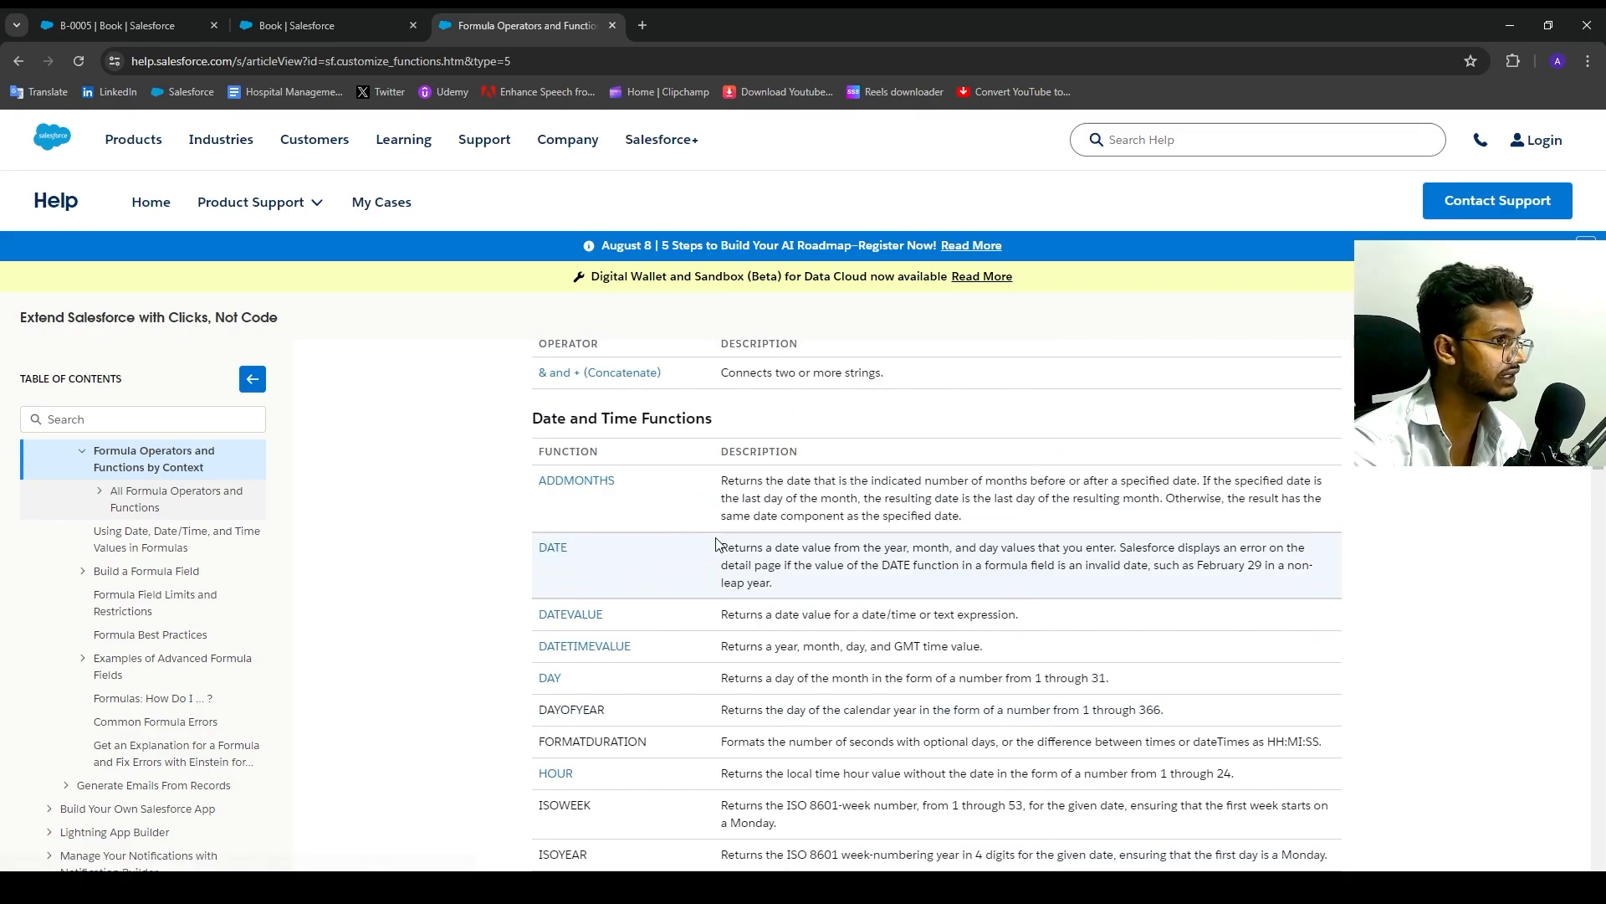
Examine the descriptions of the DATE function and the logical, math and text functions in the help article.
{"action": "left_click_drag", "start_coordinate": [717, 546], "coordinate": [845, 680]}
{"action": "scroll", "coordinate": [820, 691], "scroll_direction": "down", "scroll_amount": 4}
{"action": "scroll", "coordinate": [921, 728], "scroll_direction": "down", "scroll_amount": 3}
{"action": "left_click_drag", "start_coordinate": [721, 636], "coordinate": [869, 637]}
{"action": "scroll", "coordinate": [640, 645], "scroll_direction": "down", "scroll_amount": 4}
{"action": "scroll", "coordinate": [640, 645], "scroll_direction": "down", "scroll_amount": 6}
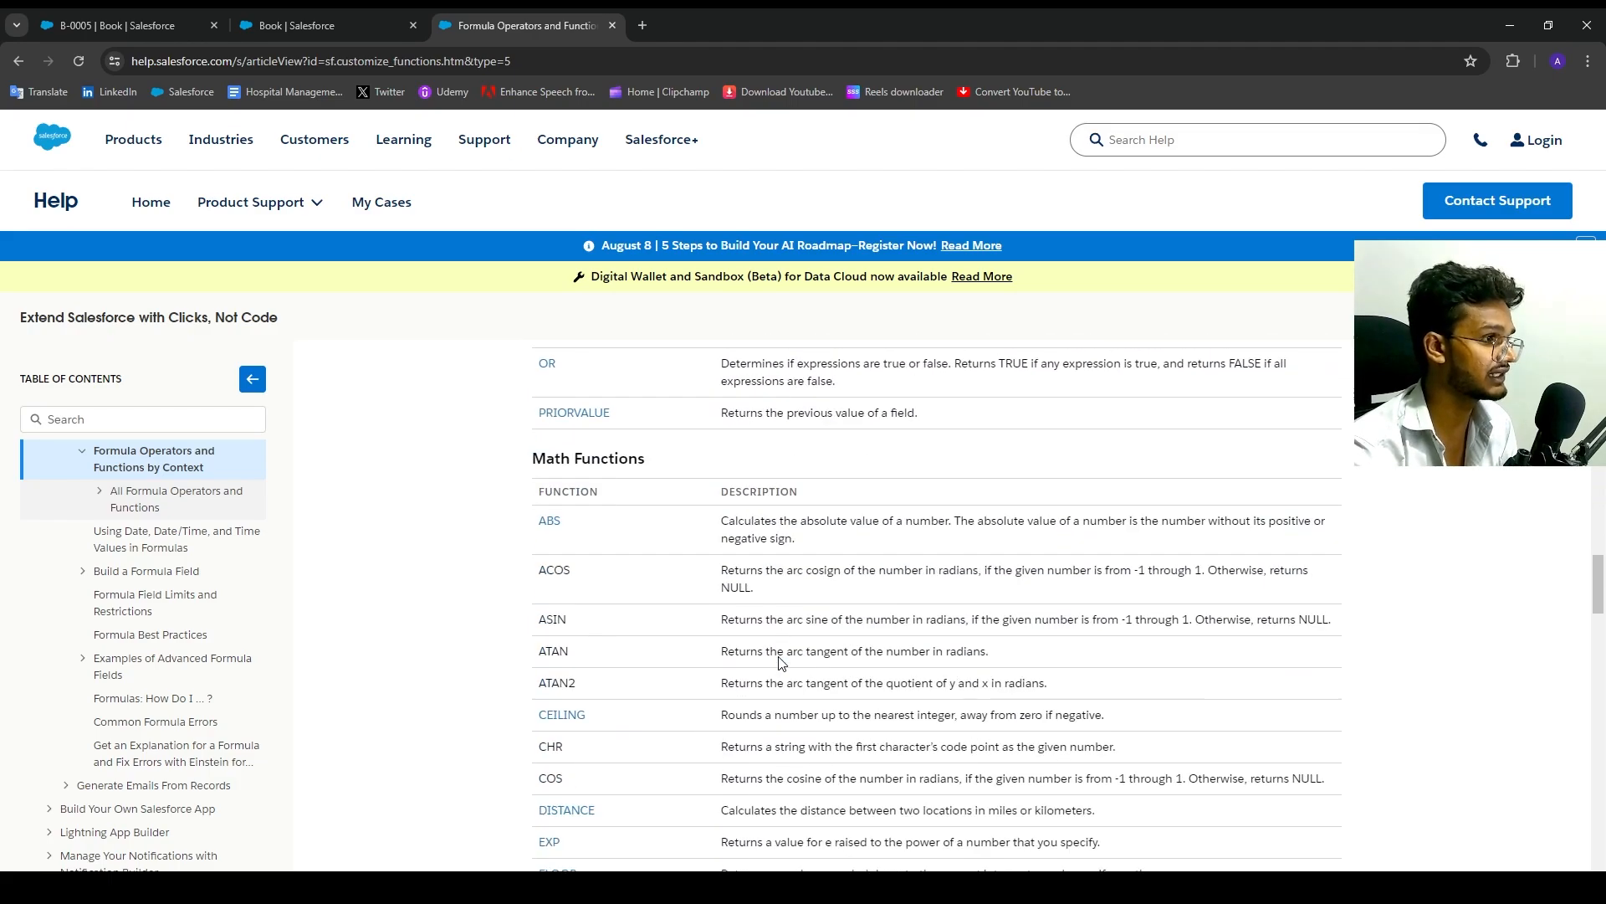
{"action": "scroll", "coordinate": [773, 647], "scroll_direction": "down", "scroll_amount": 8}
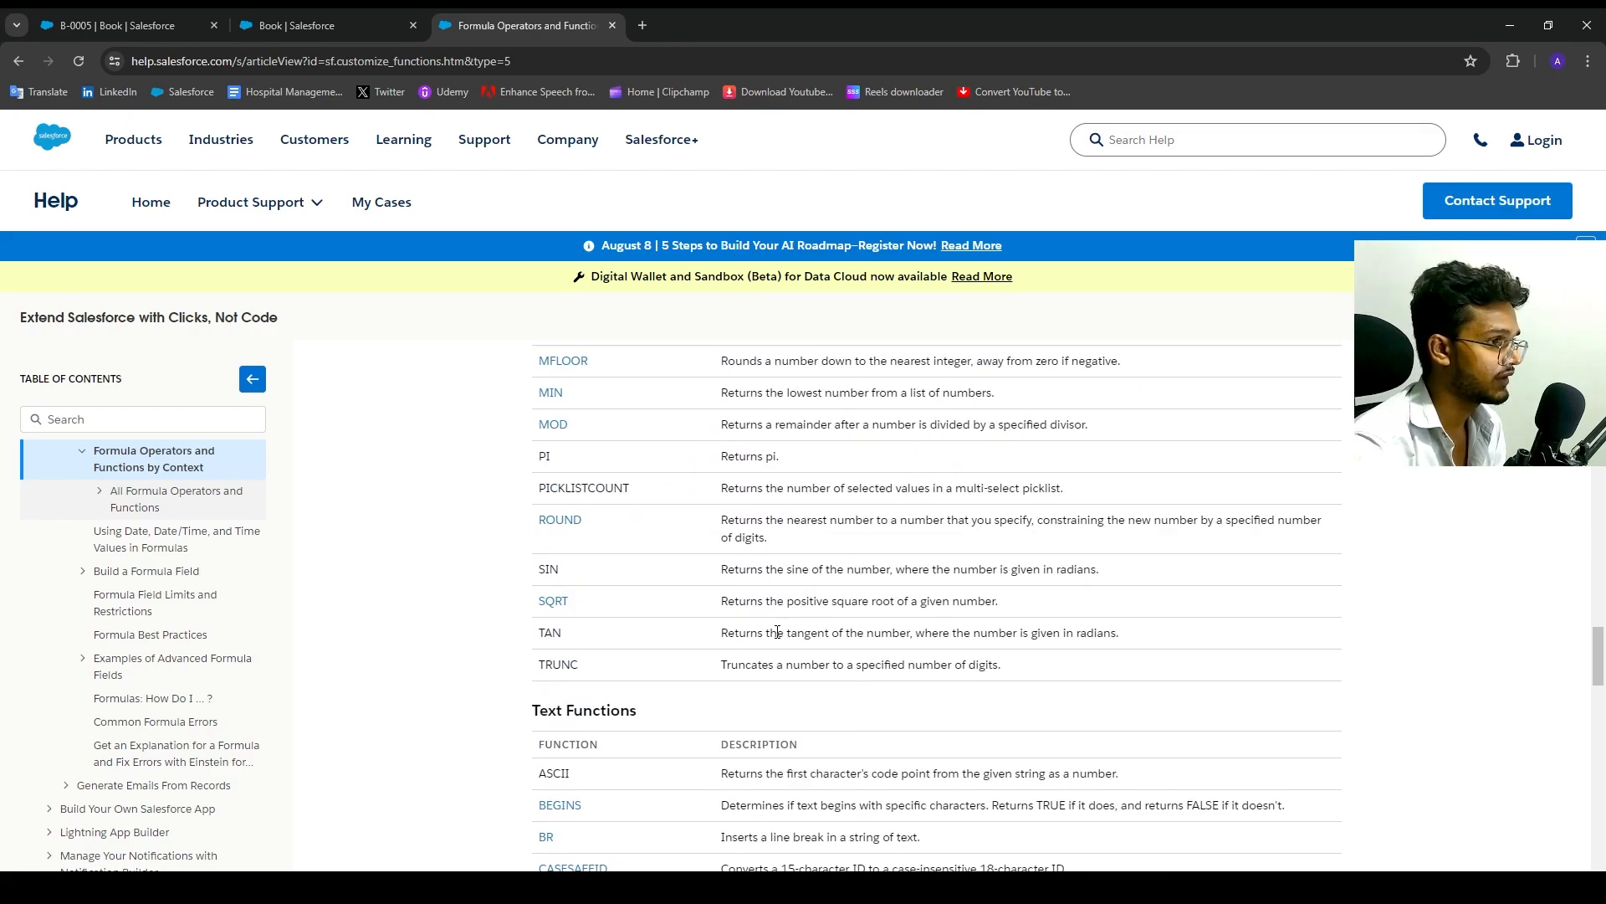
{"action": "scroll", "coordinate": [783, 632], "scroll_direction": "down", "scroll_amount": 5}
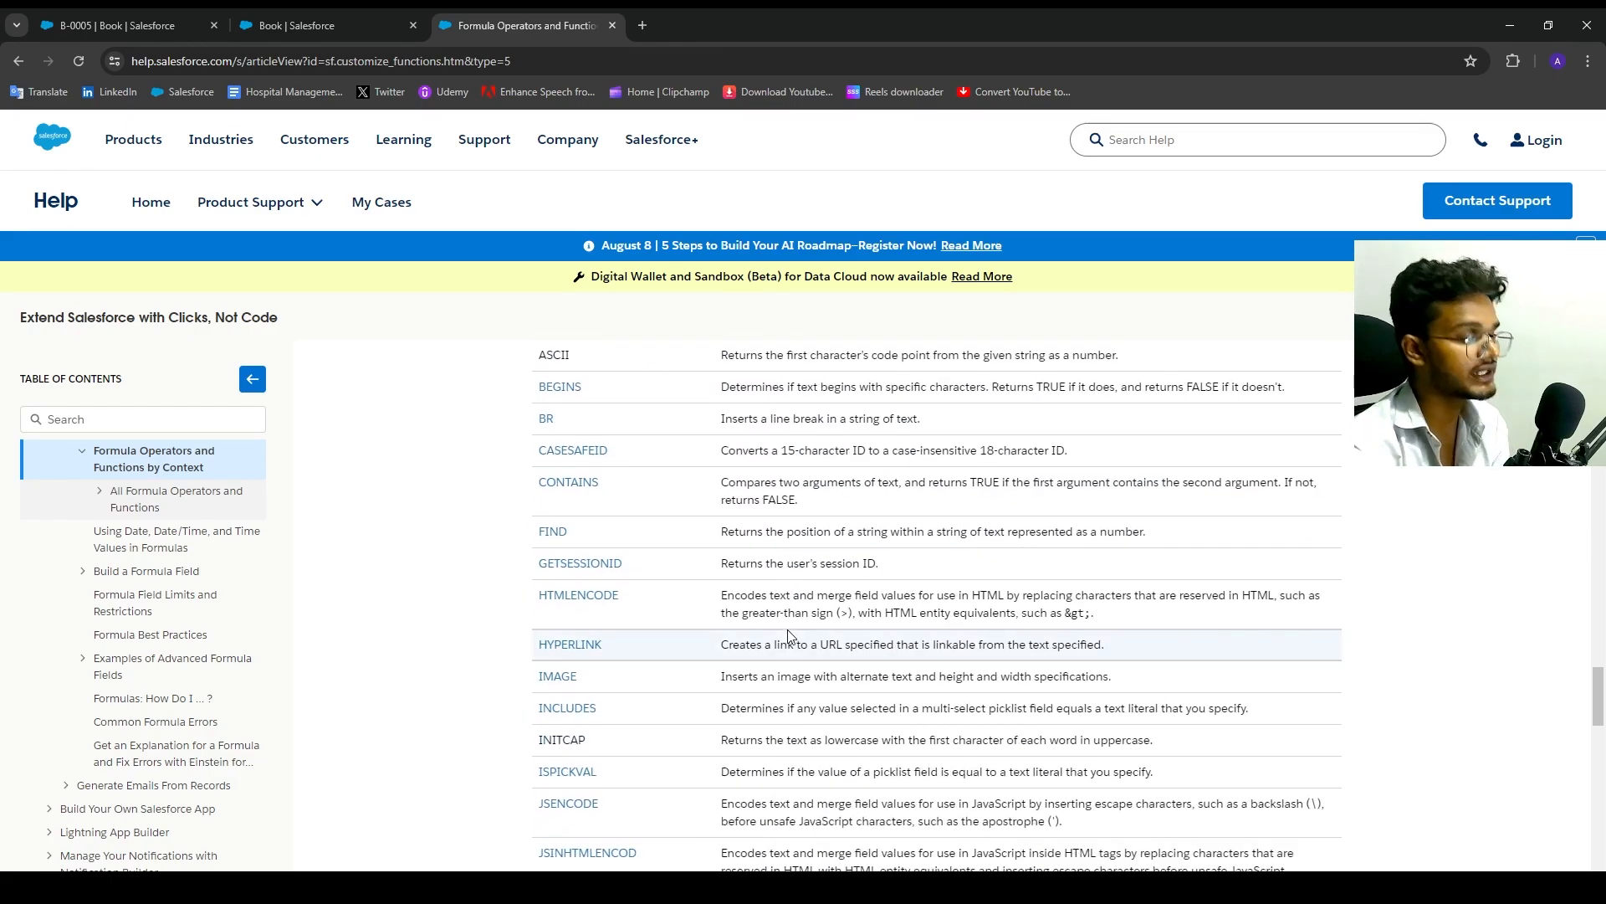
Revisit the Book object's field list and the presentation's Formula Field and title slides, and switch to the Engineer Buddy07 YouTube channel.
{"action": "left_click", "coordinate": [363, 15]}
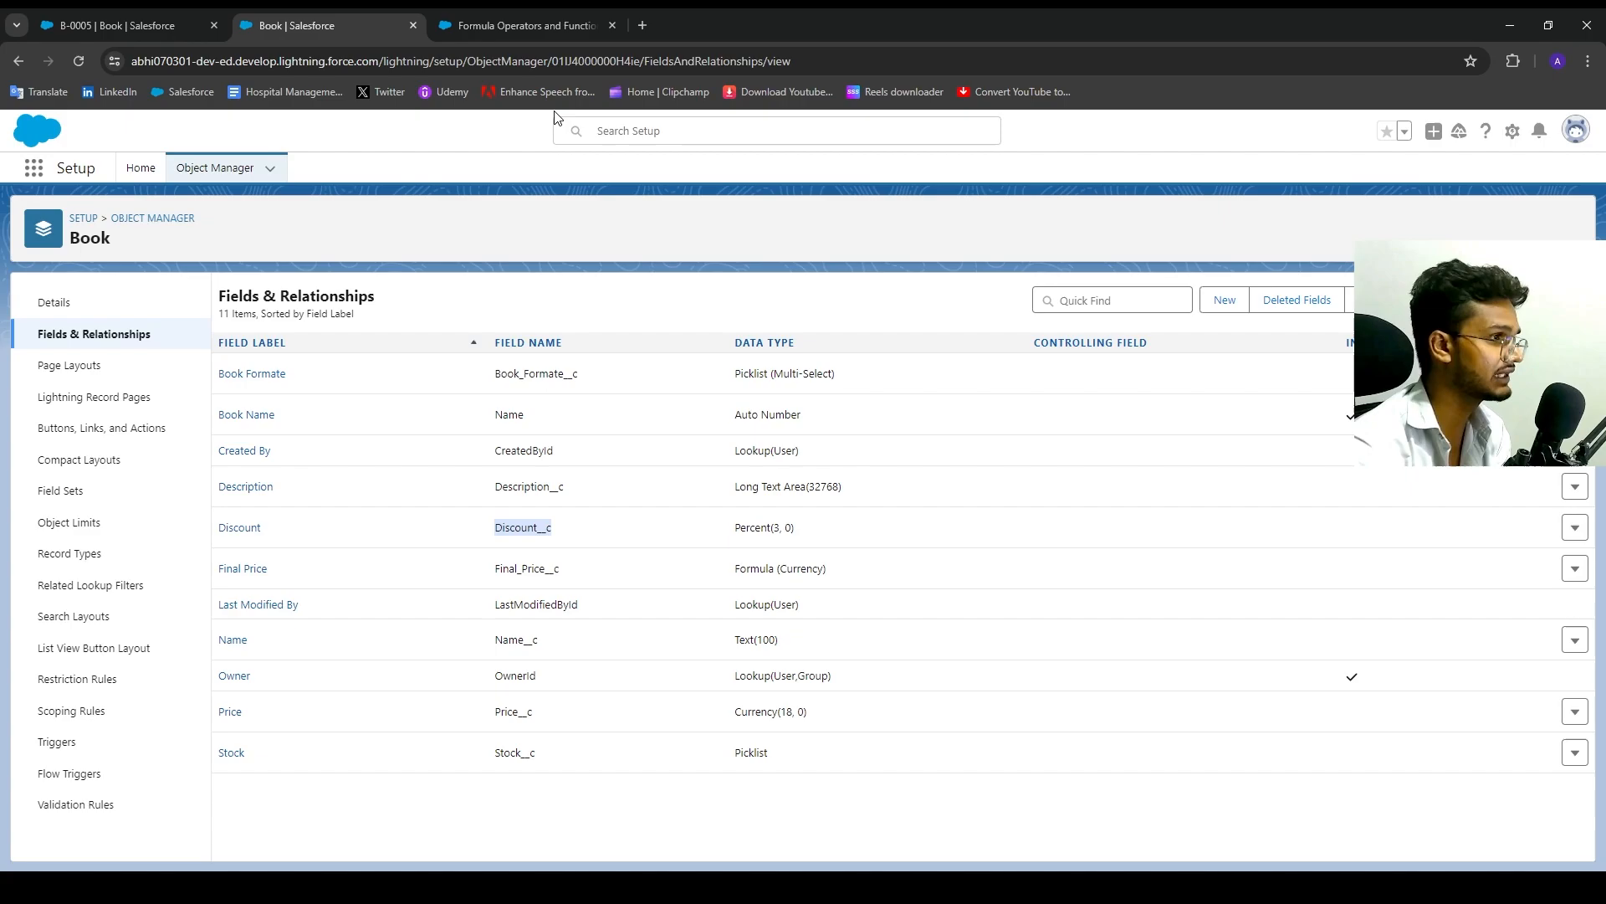
{"action": "left_click", "coordinate": [164, 27]}
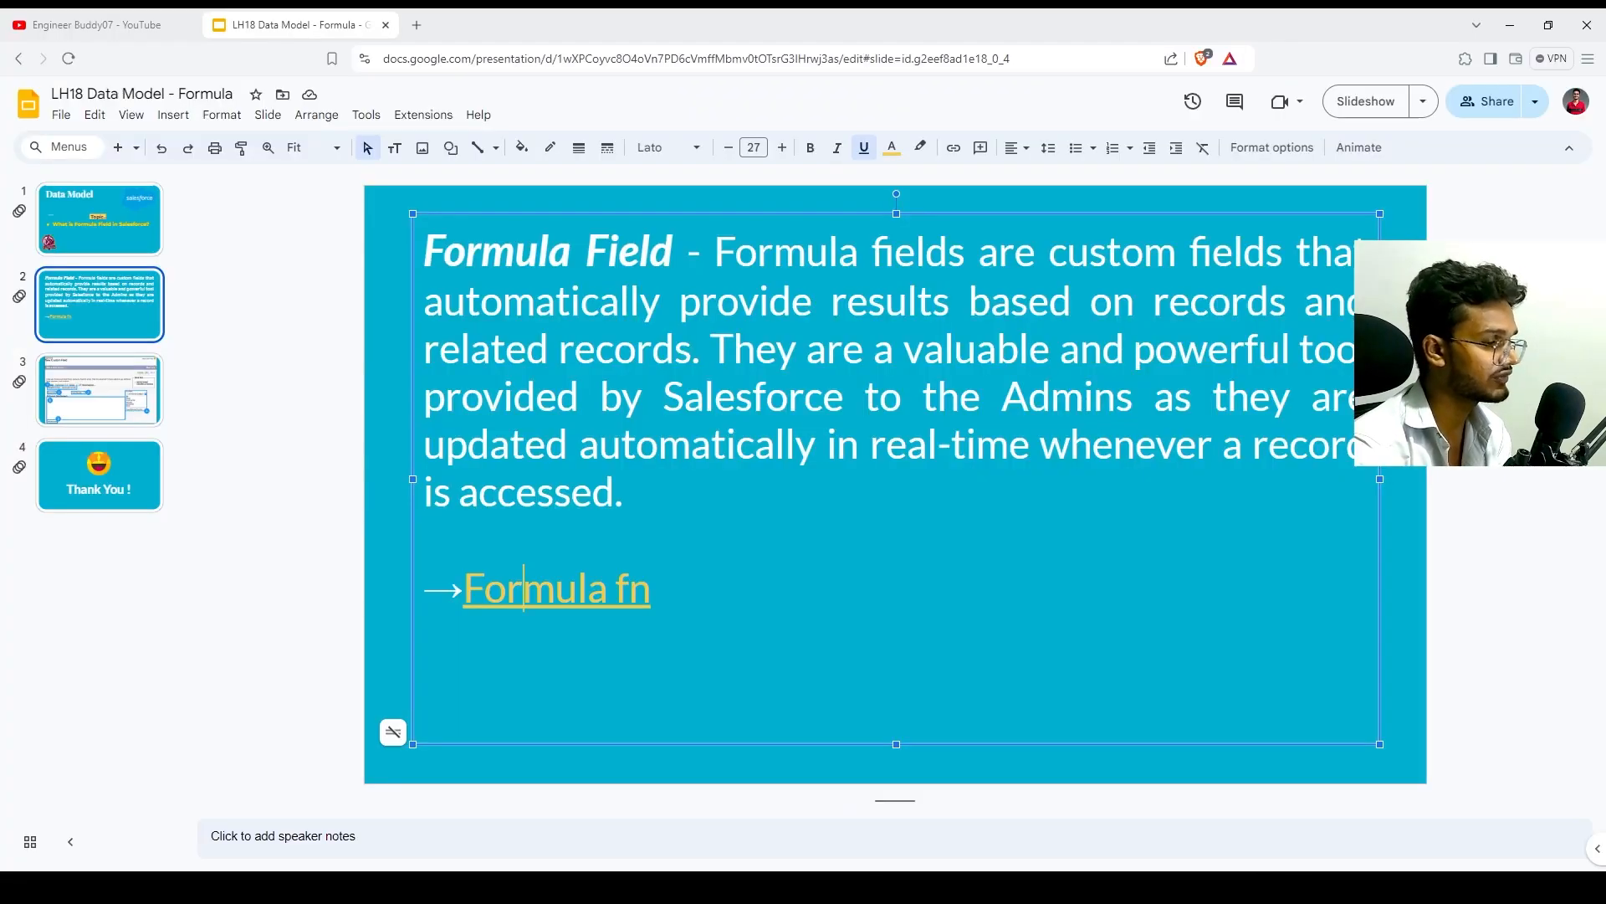
{"action": "left_click", "coordinate": [122, 308]}
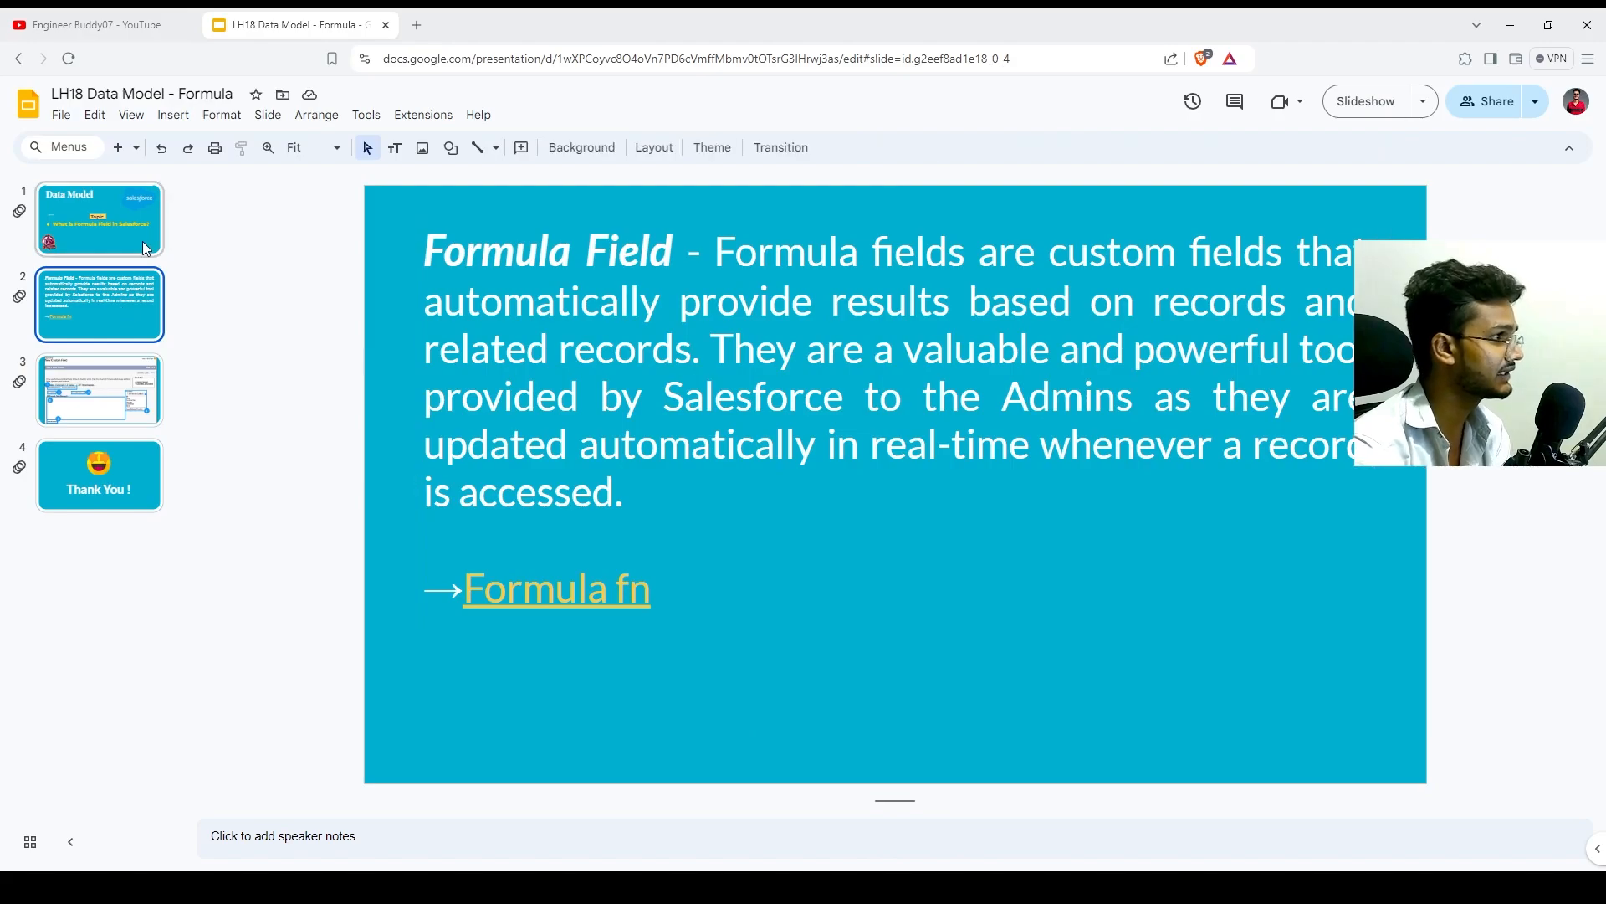
{"action": "left_click", "coordinate": [147, 238]}
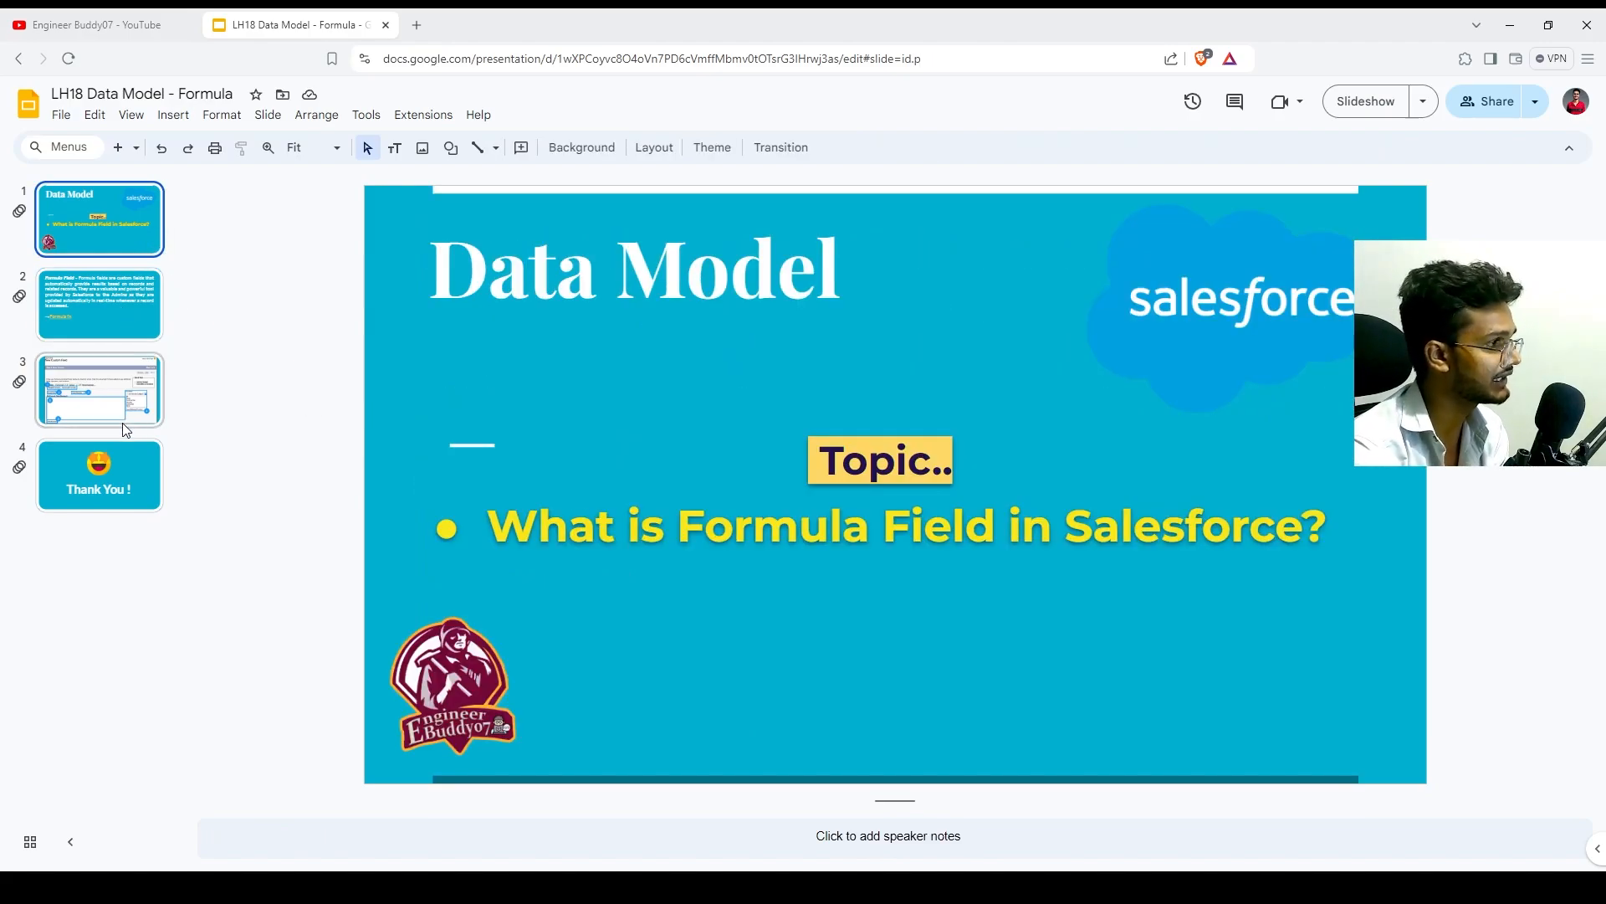
{"action": "left_click", "coordinate": [85, 26]}
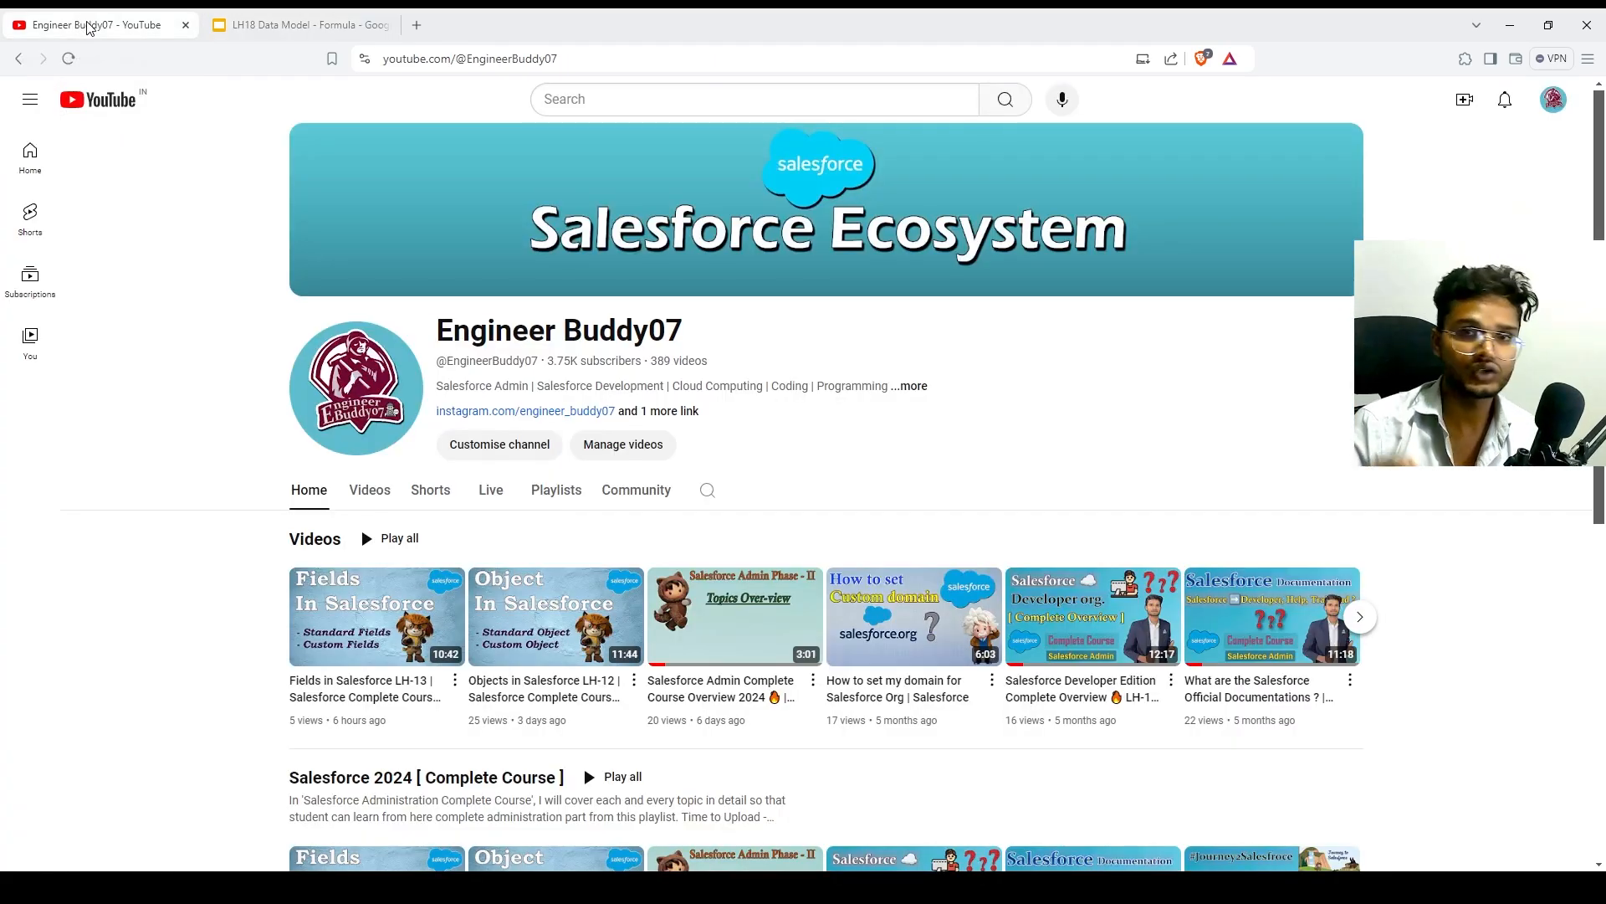